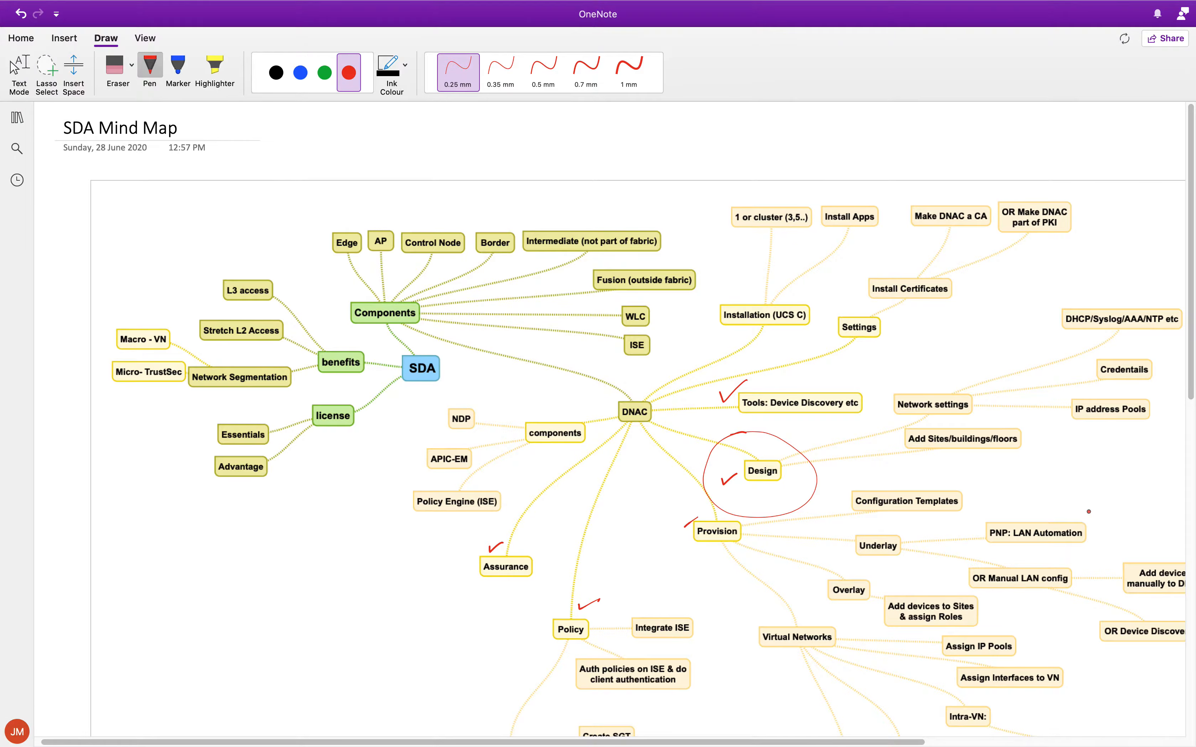
# Step: Switch to Cisco DNA Center in the browser and open its home page
pyautogui.hotkey('ctrl', 'Right')
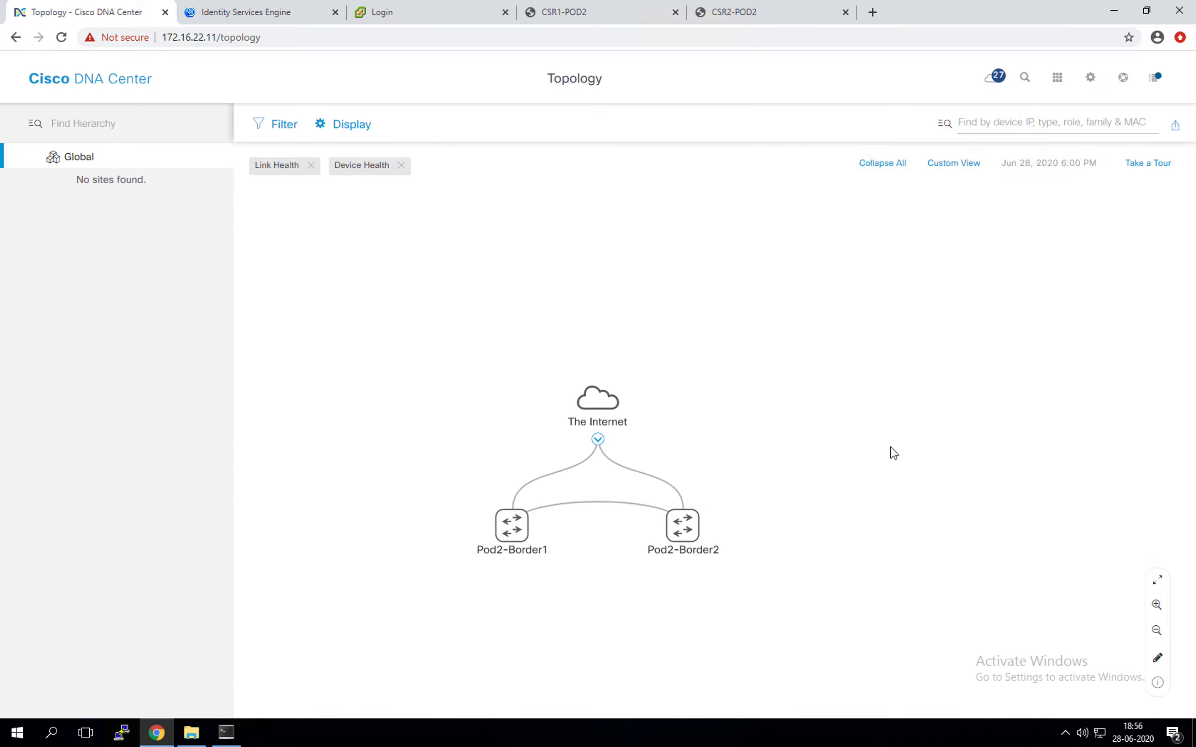
pyautogui.click(119, 82)
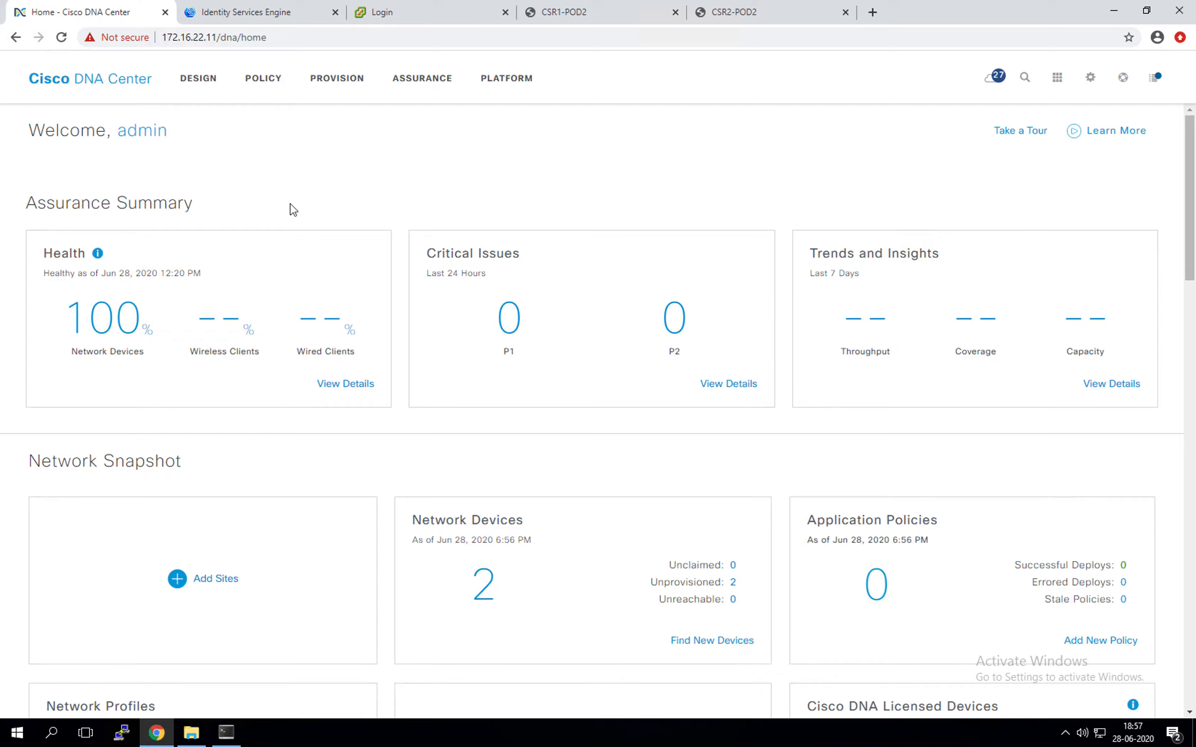
pyautogui.click(475, 199)
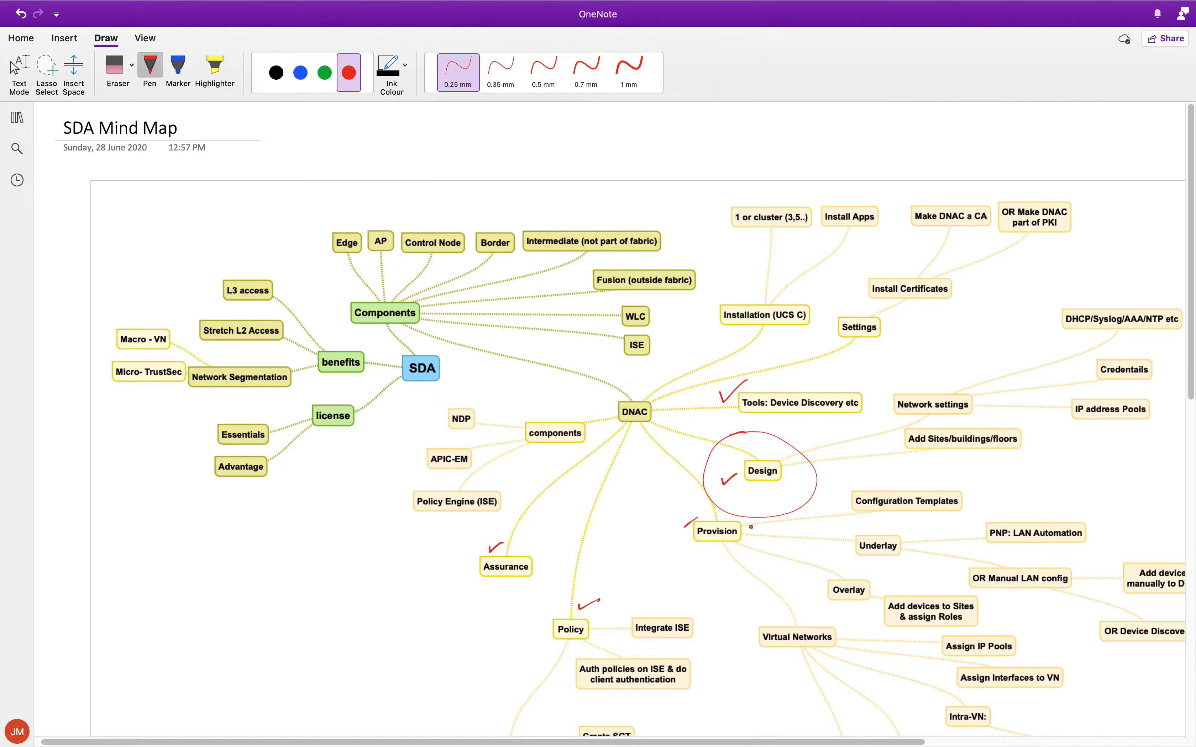
# Step: Return from the mind map to Cisco DNA Center and open the network hierarchy in the Design section
pyautogui.hscroll(5, 541, 520)
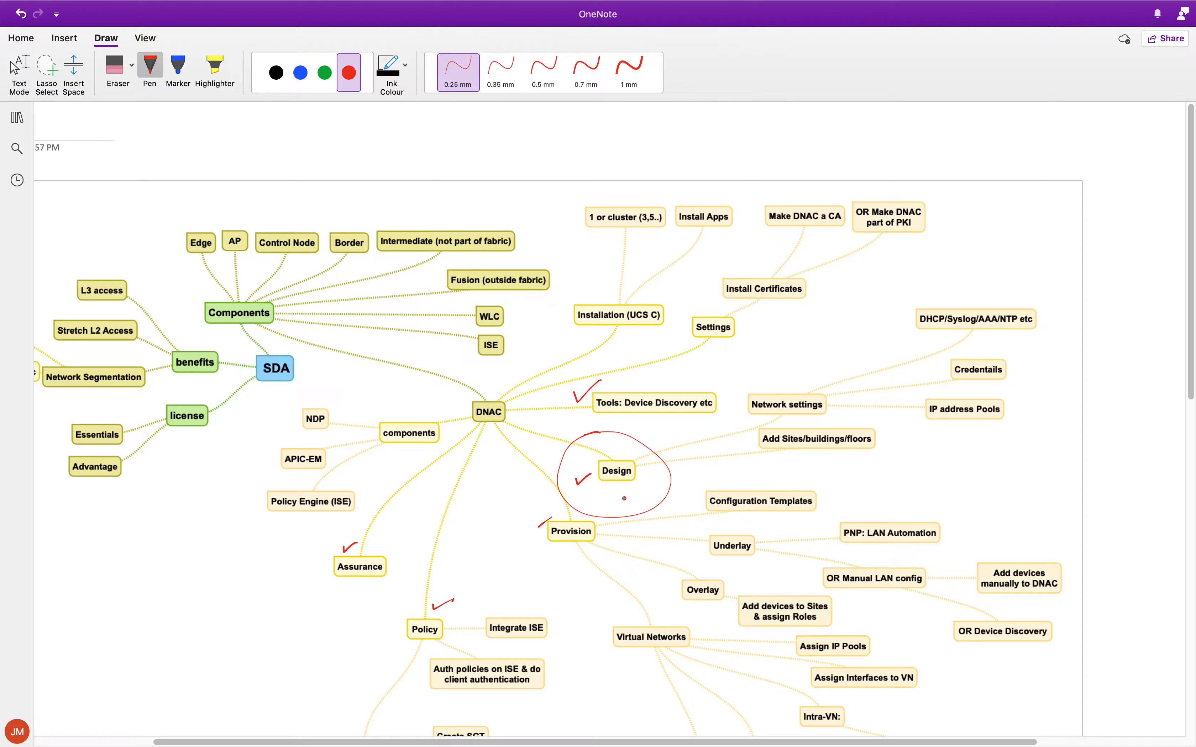
pyautogui.press('super+Tab')
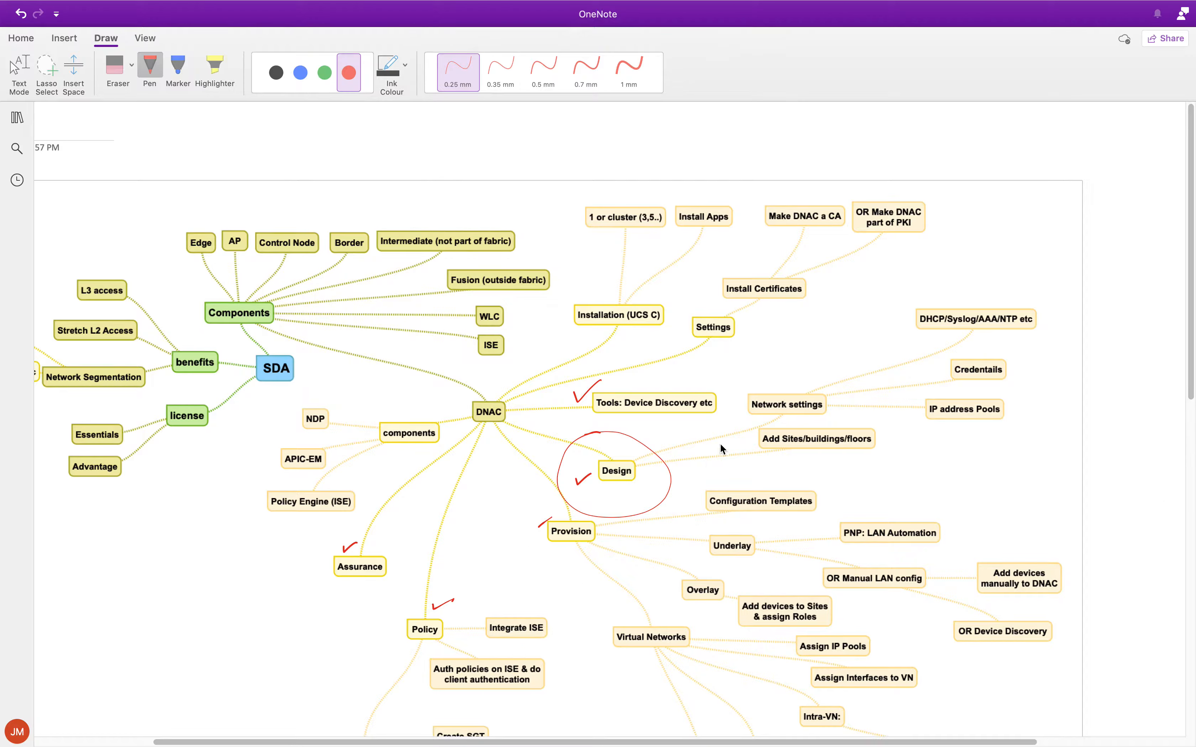
pyautogui.click(761, 406)
pyautogui.hotkey('ctrl', 'Right')
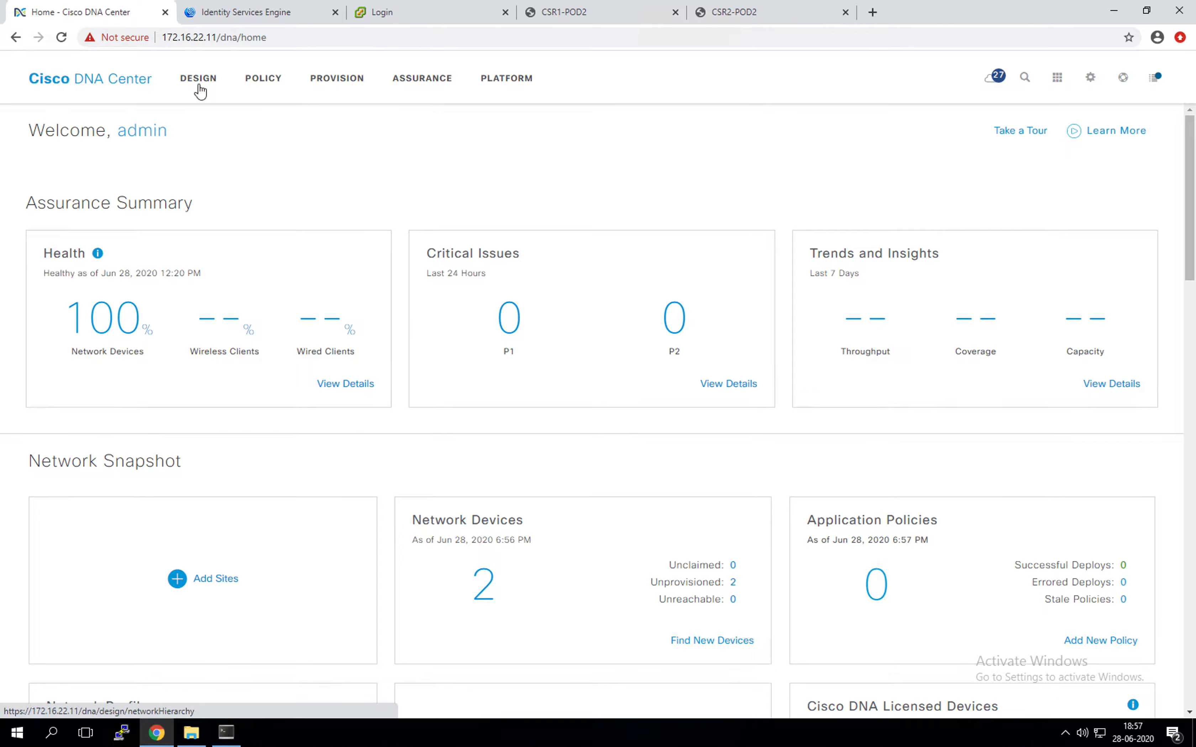
pyautogui.click(198, 89)
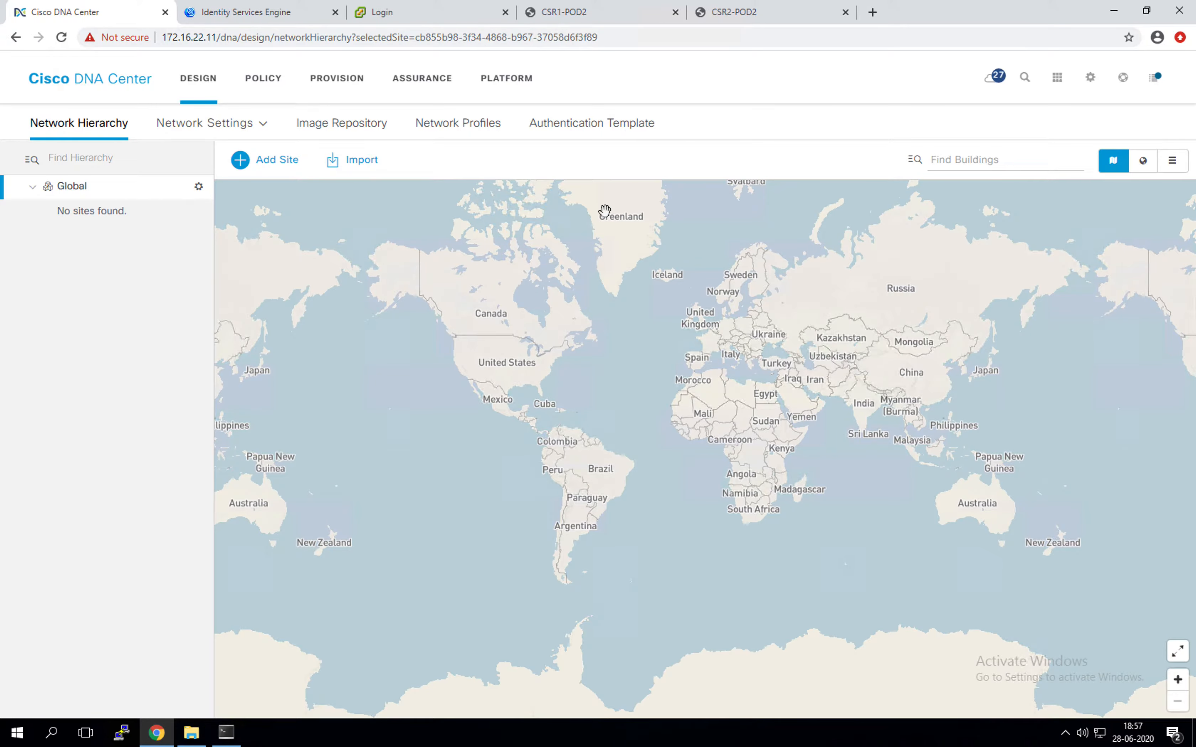
pyautogui.click(277, 166)
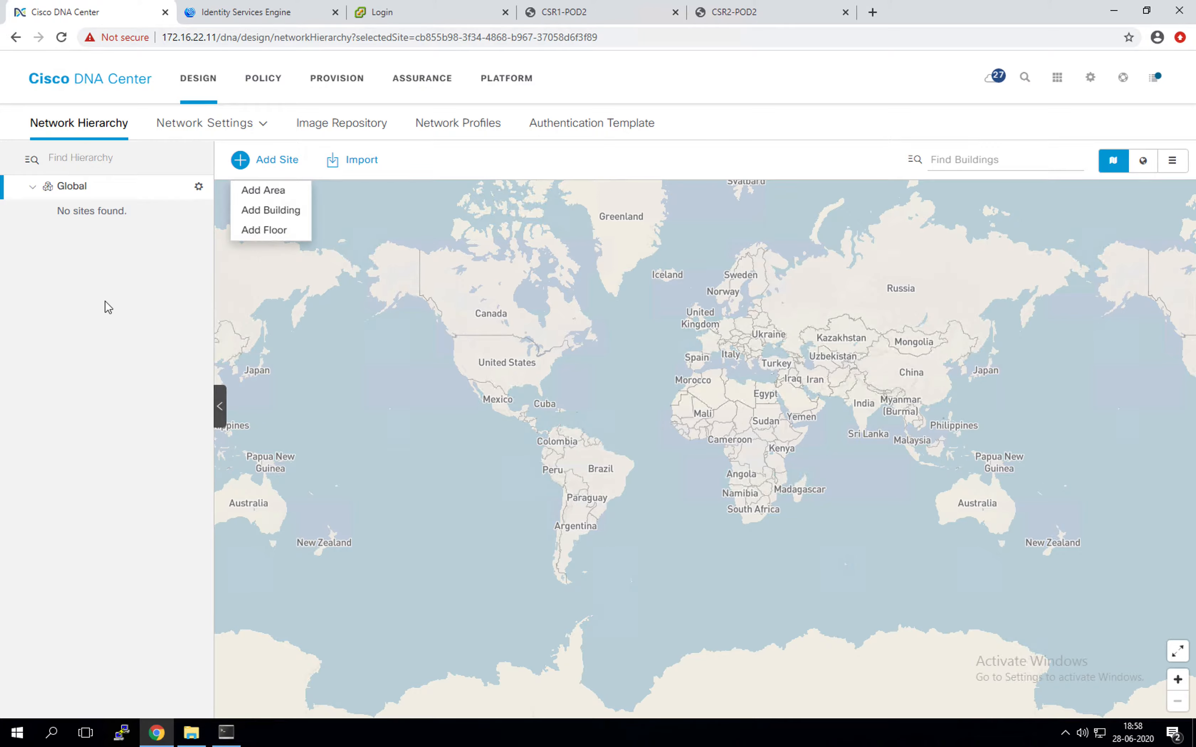
pyautogui.click(88, 287)
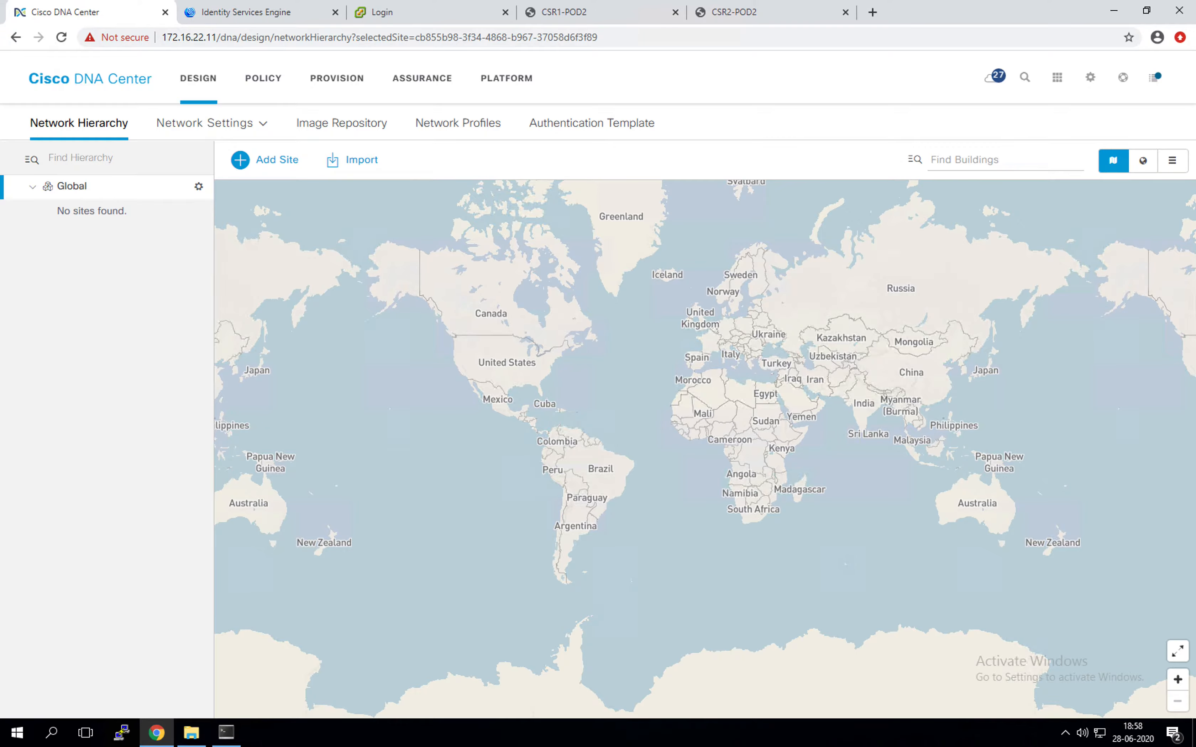
pyautogui.click(278, 167)
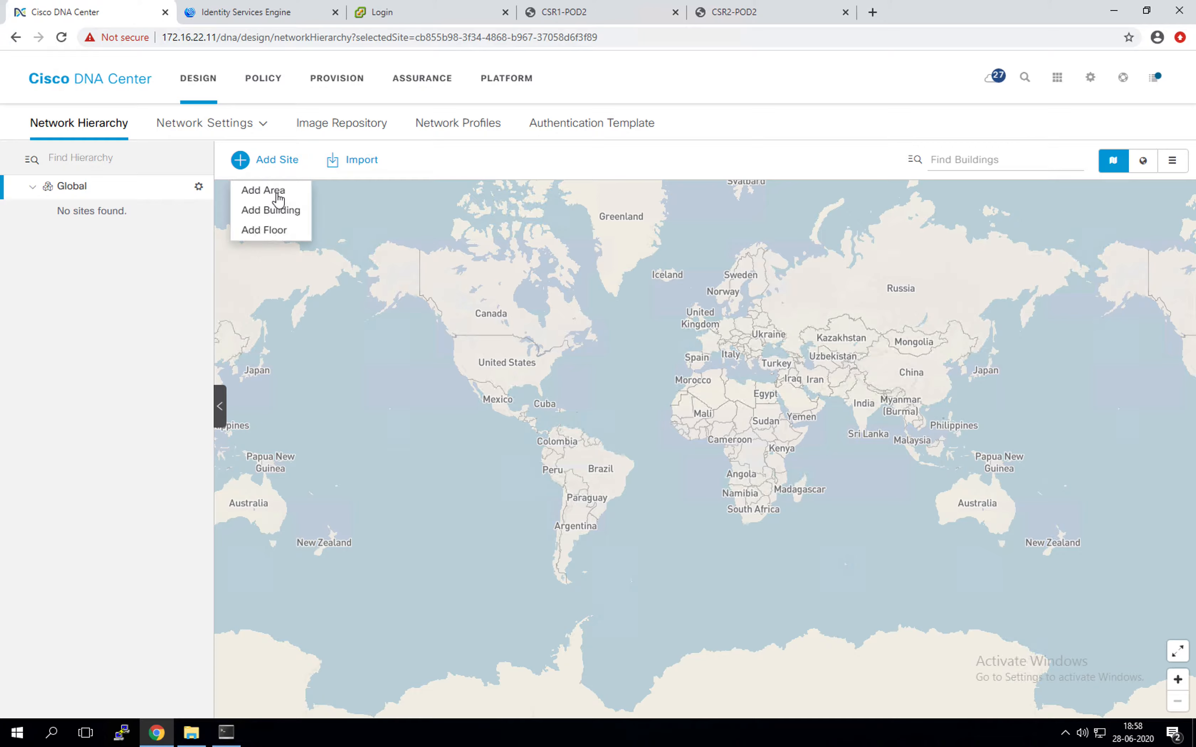
pyautogui.click(258, 191)
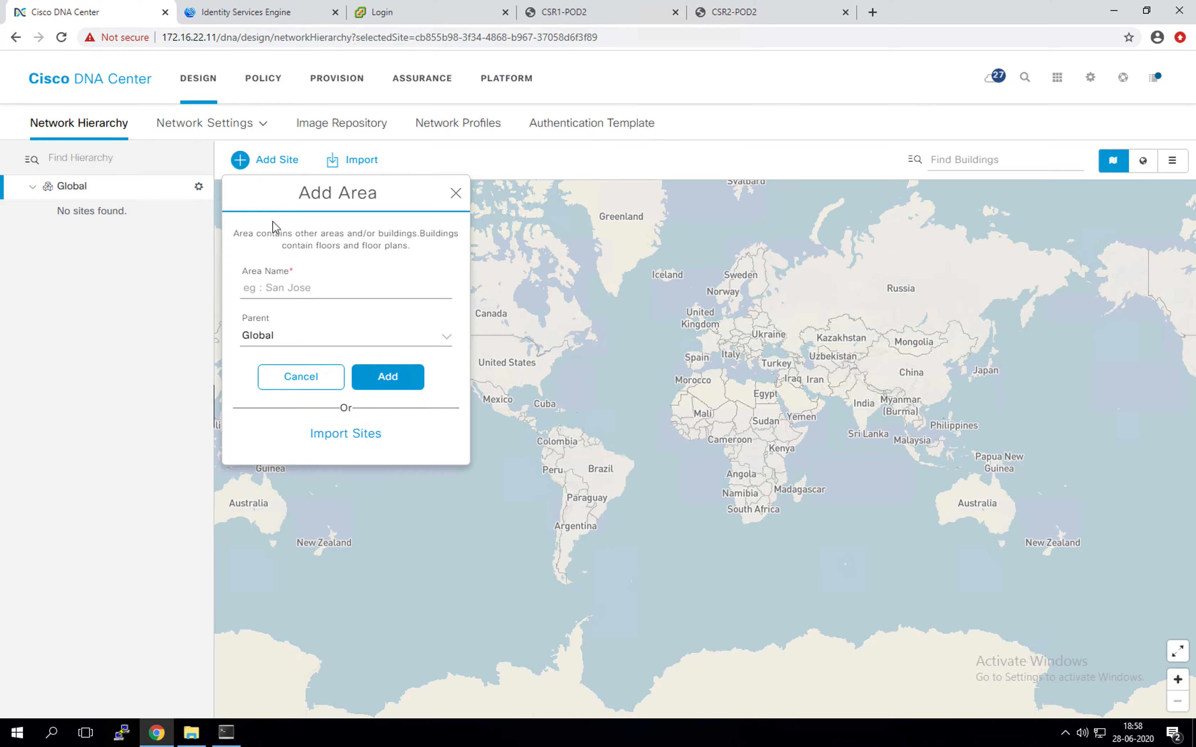
pyautogui.click(284, 292)
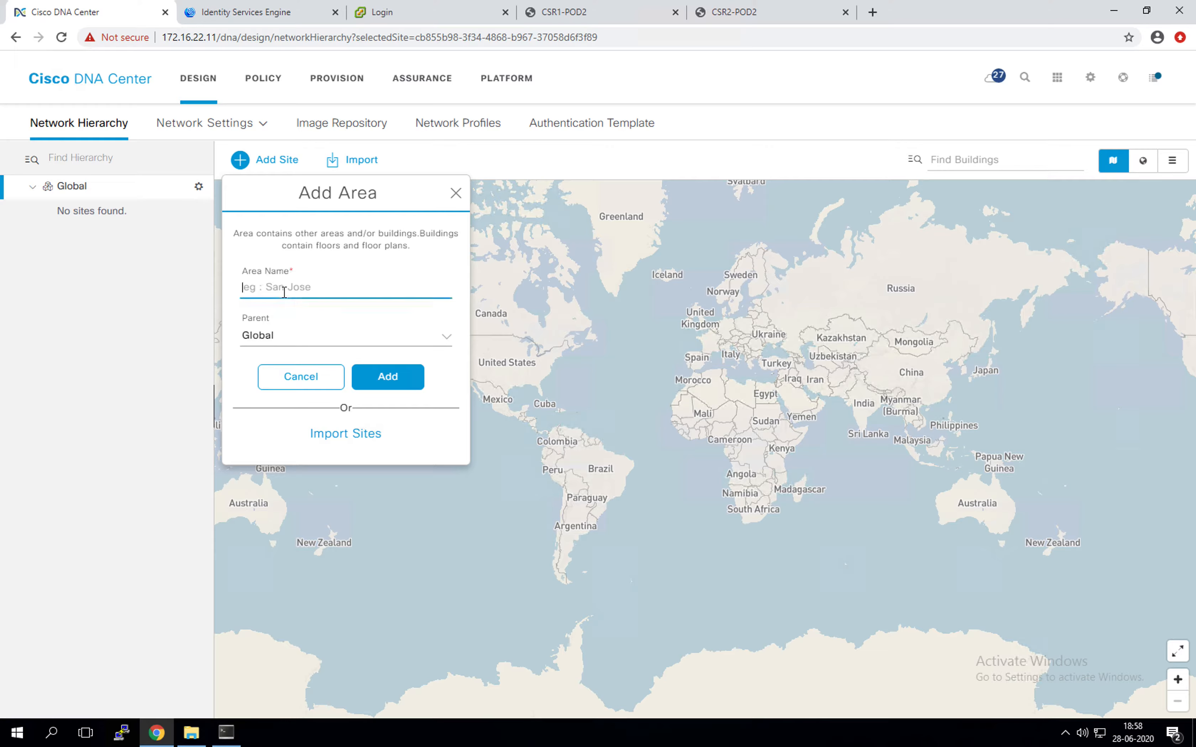
pyautogui.click(455, 193)
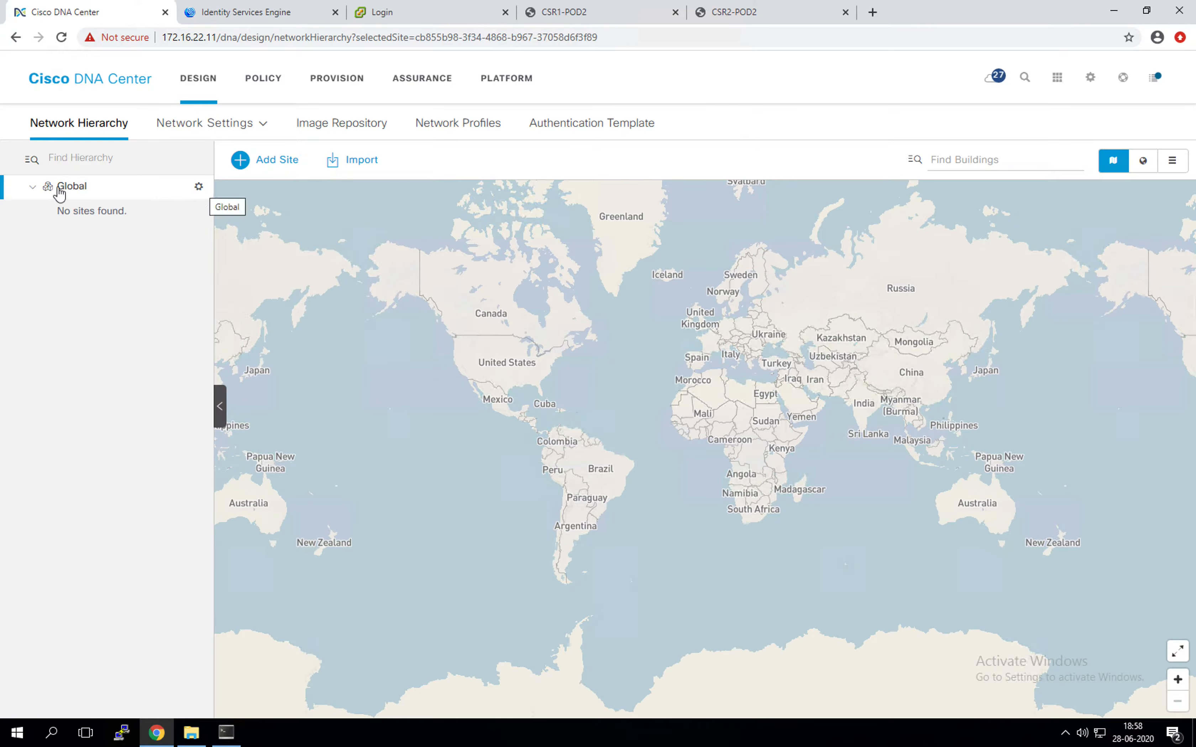
# Step: Add an area named US directly under Global in the network hierarchy
pyautogui.click(199, 189)
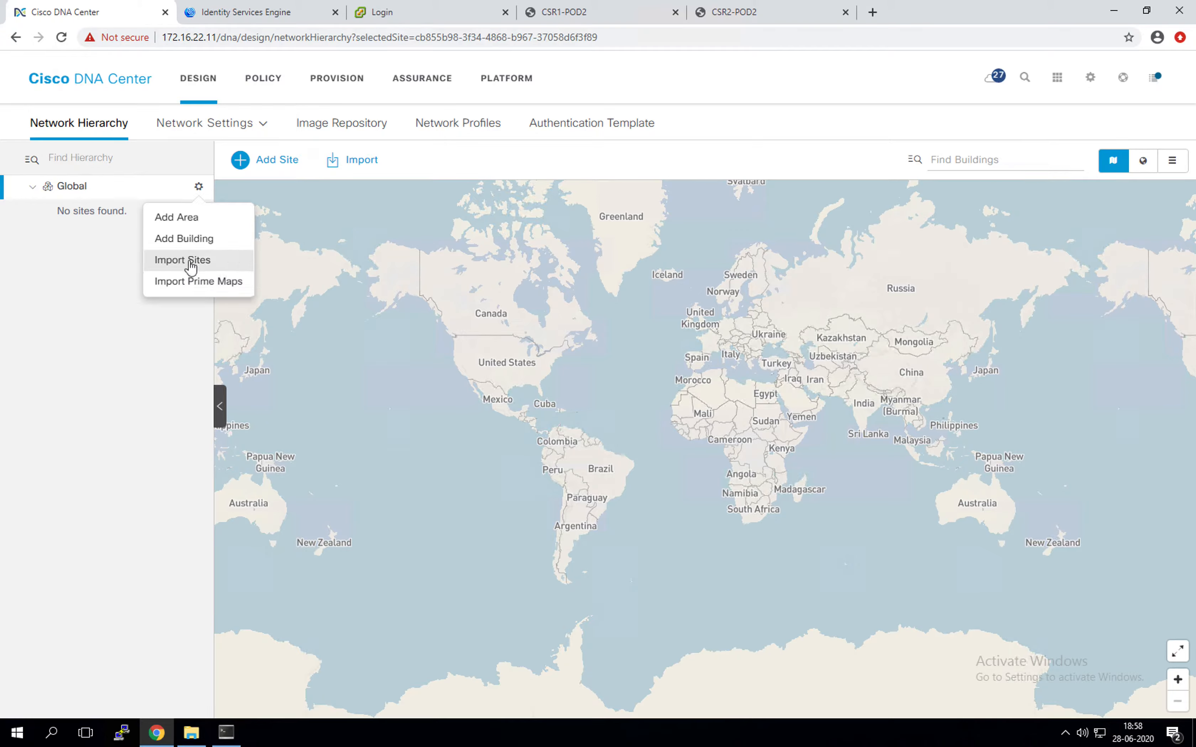
pyautogui.click(192, 218)
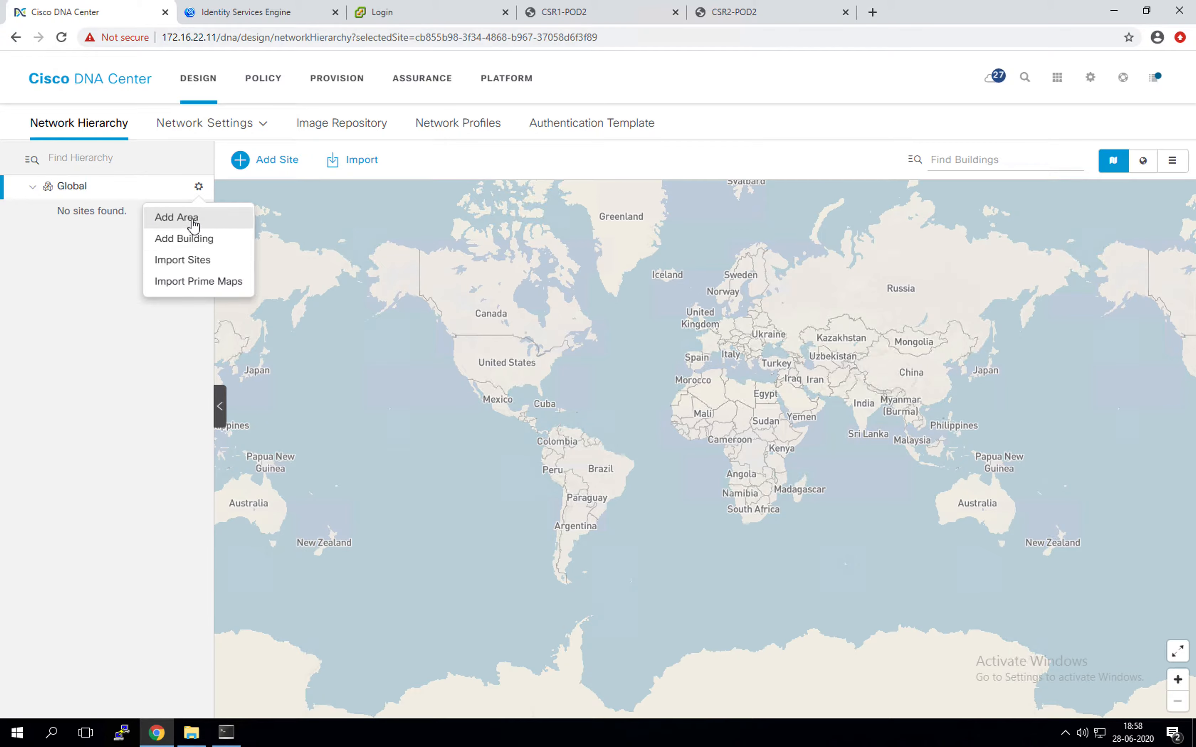
pyautogui.click(285, 289)
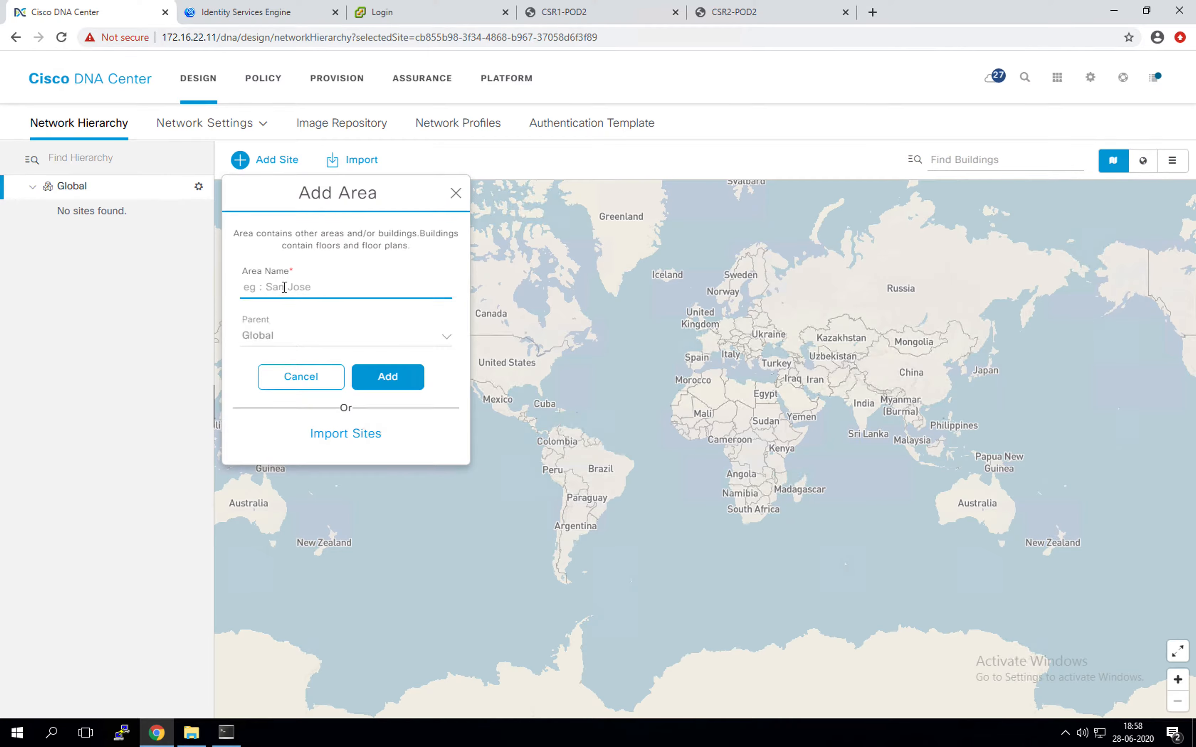
pyautogui.write('US')
pyautogui.click(404, 380)
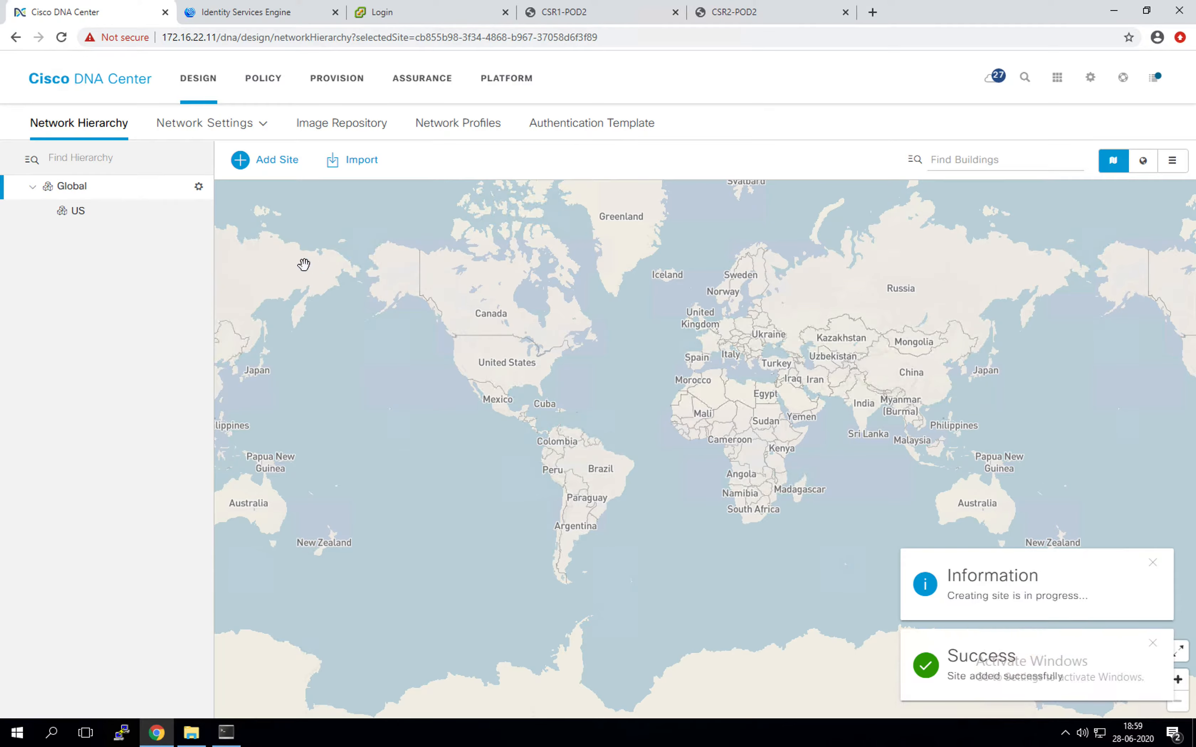
# Step: Add an area named Texas under the US area
pyautogui.click(158, 218)
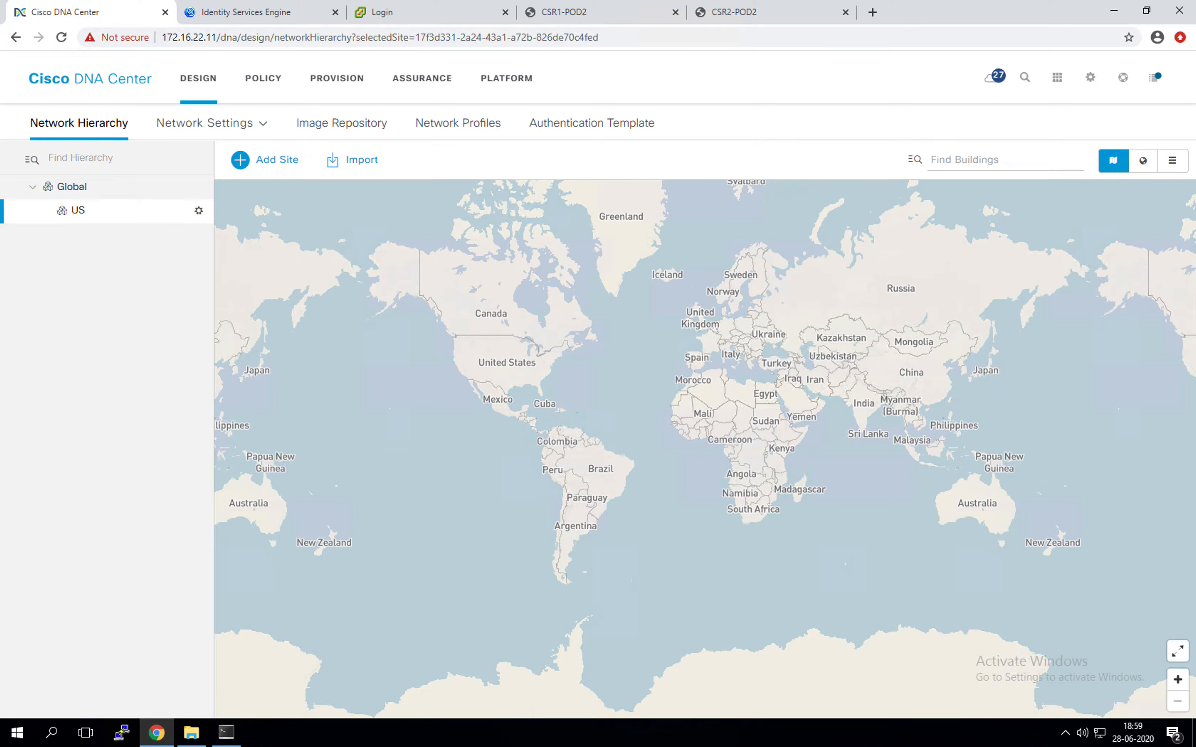
pyautogui.click(199, 211)
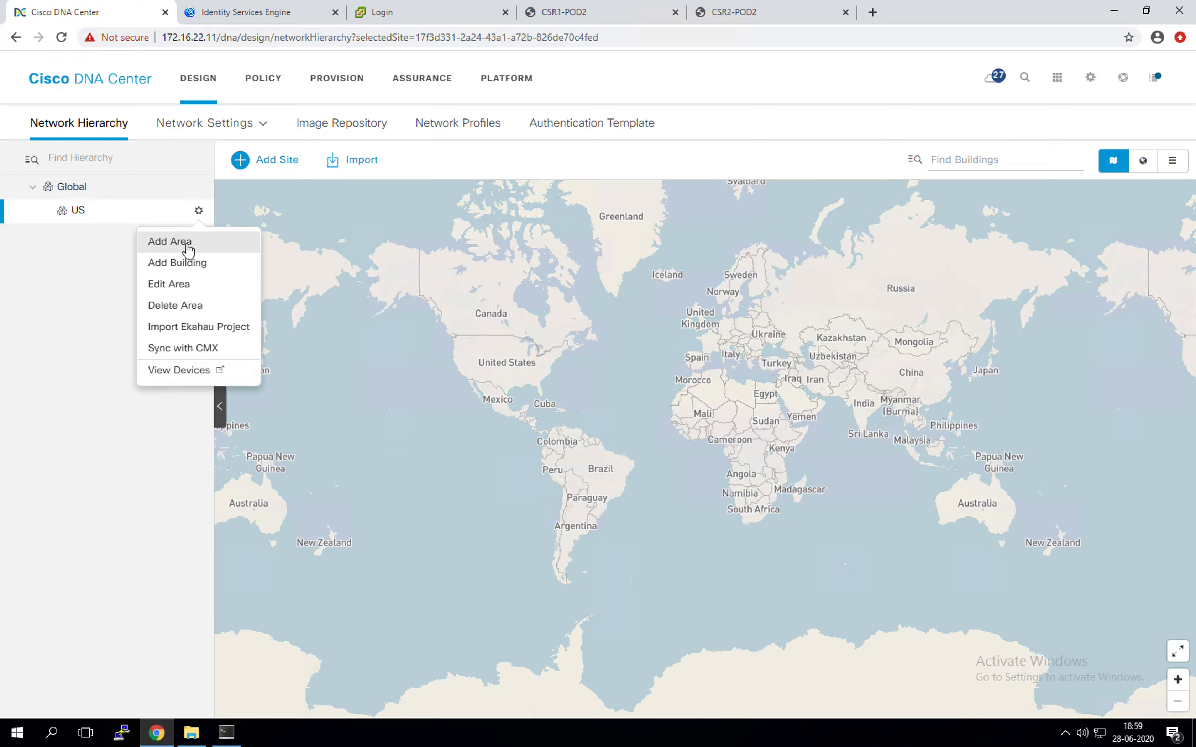
pyautogui.click(188, 247)
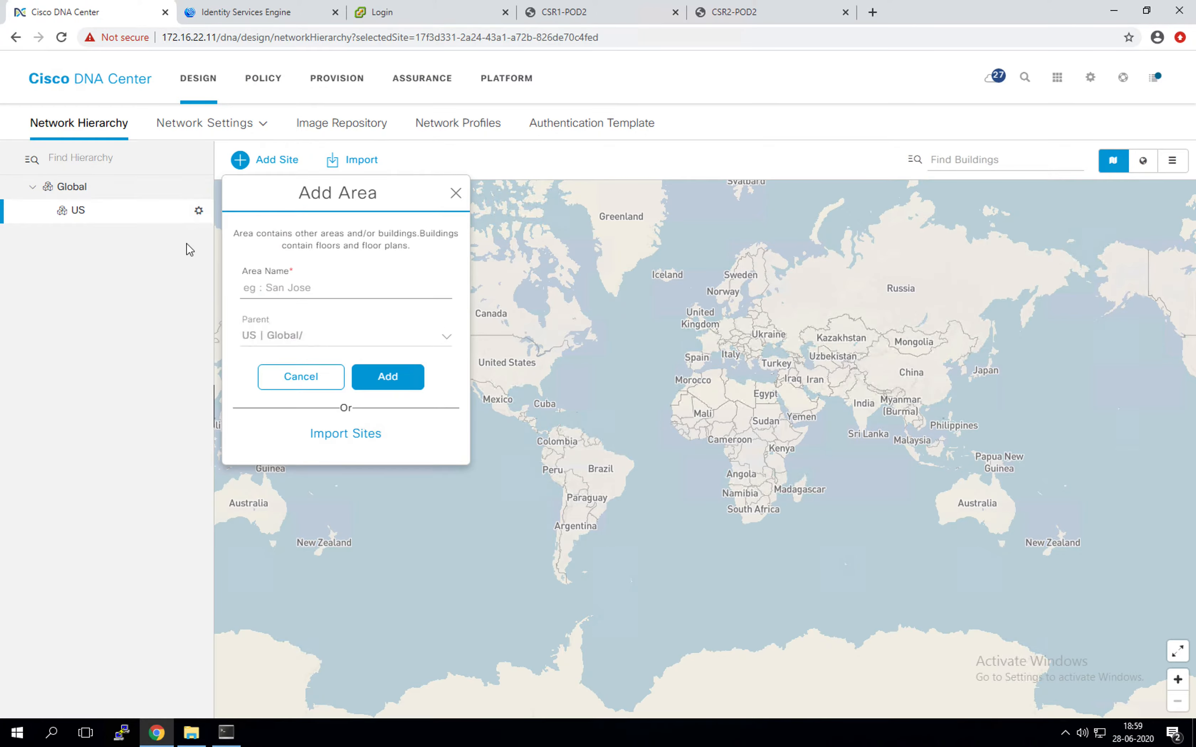
pyautogui.click(291, 287)
pyautogui.write('Texas')
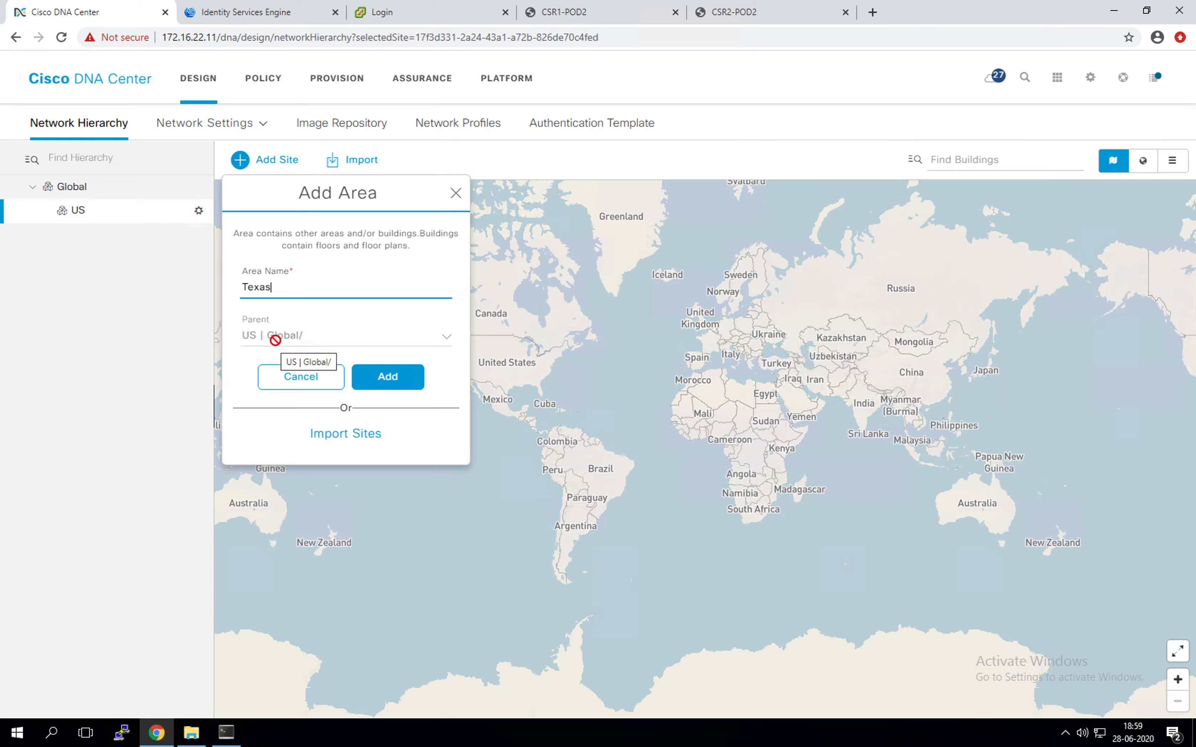
pyautogui.click(390, 378)
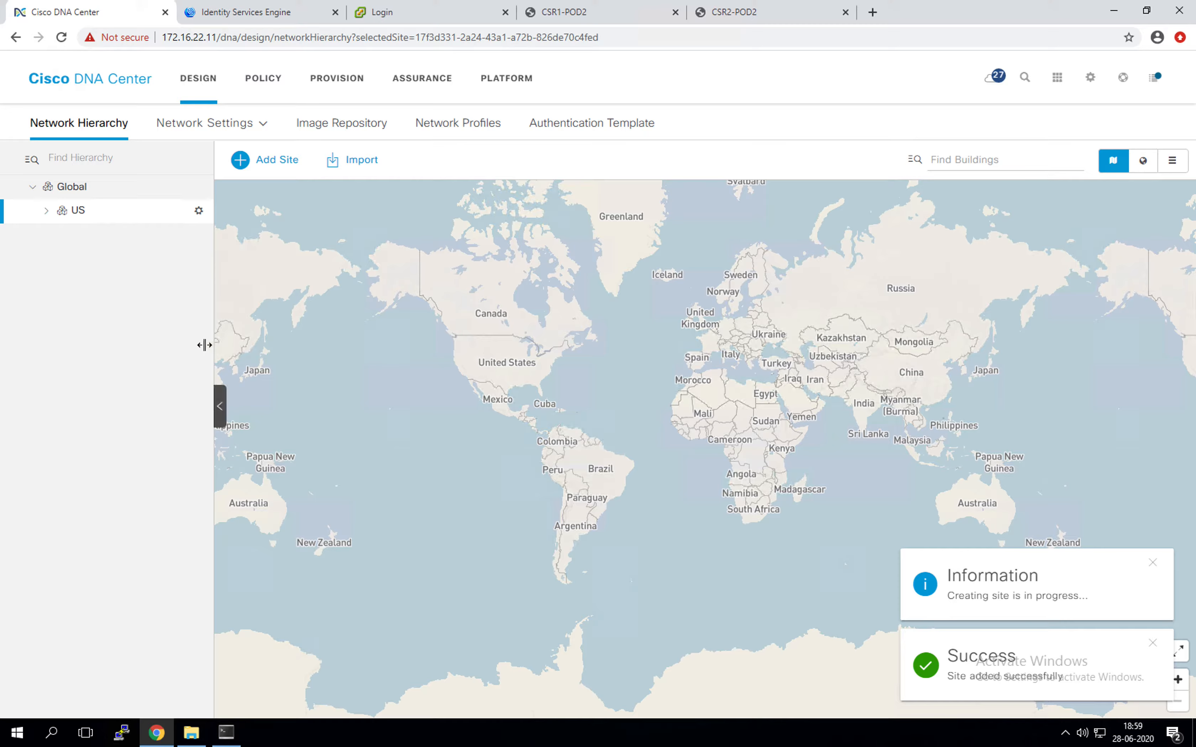
# Step: Expand the US area and add an area named Richardson under Texas
pyautogui.click(47, 211)
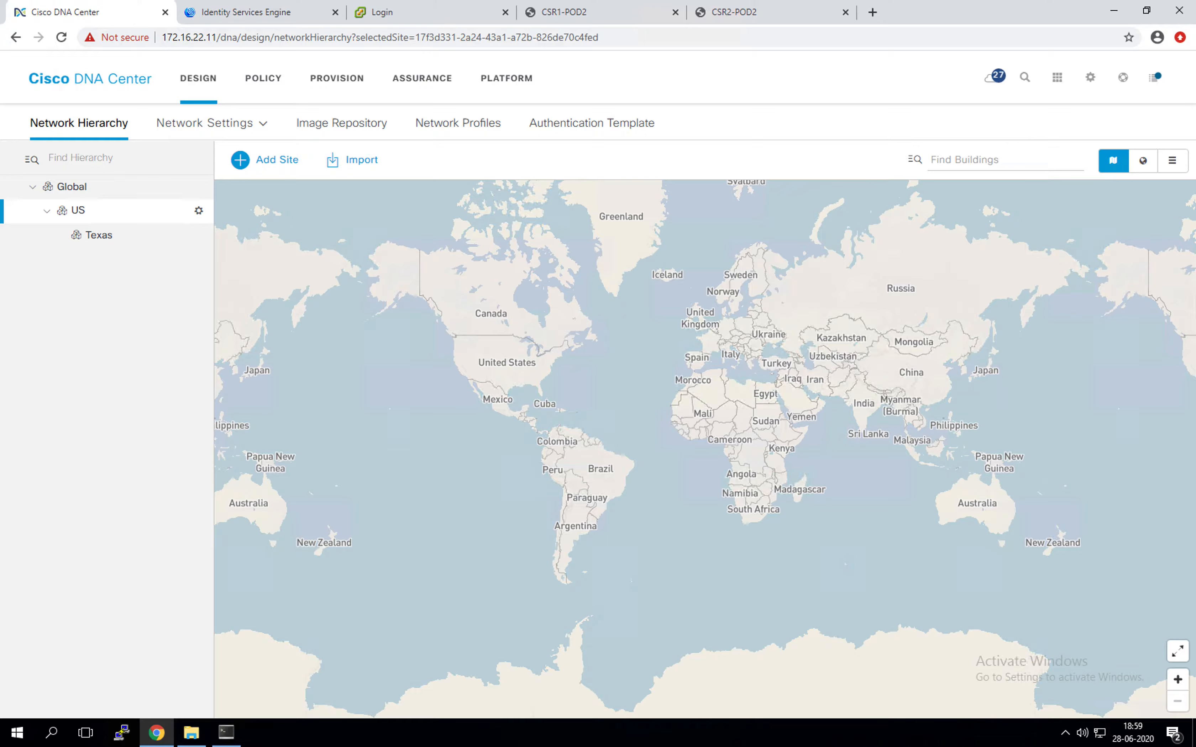
pyautogui.click(115, 235)
pyautogui.click(199, 235)
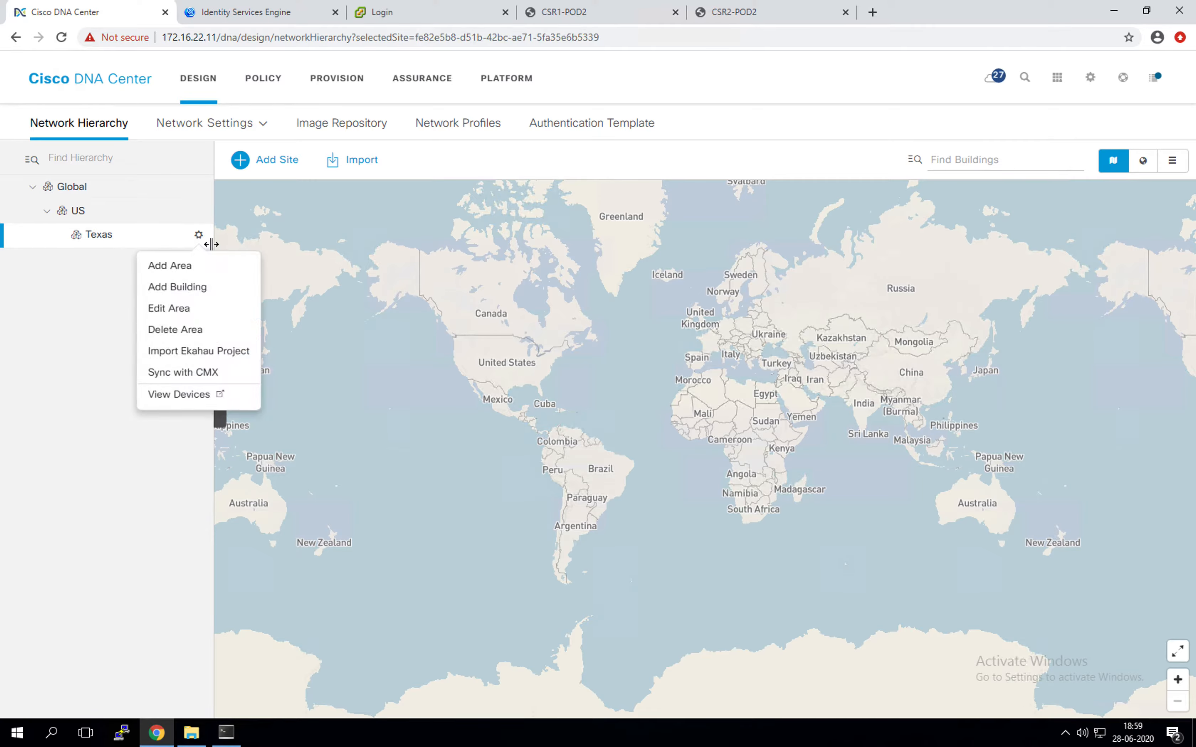
pyautogui.click(199, 271)
pyautogui.click(304, 287)
pyautogui.write('Richardson')
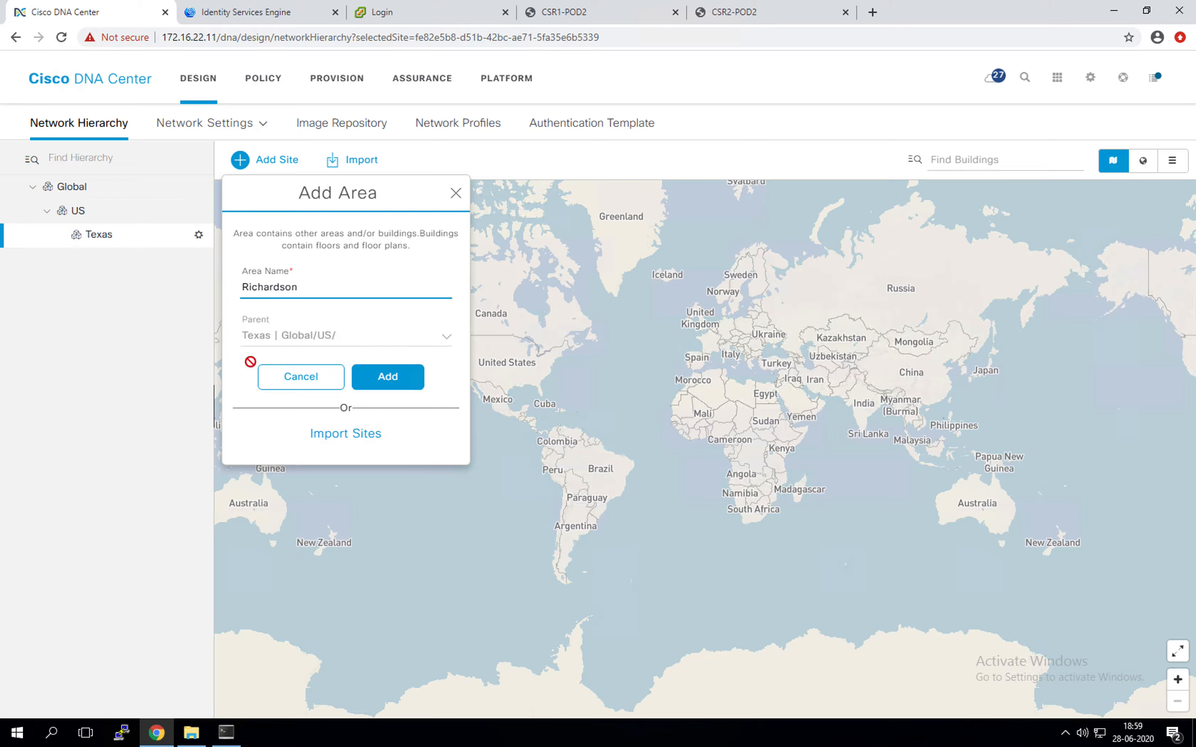
pyautogui.click(376, 386)
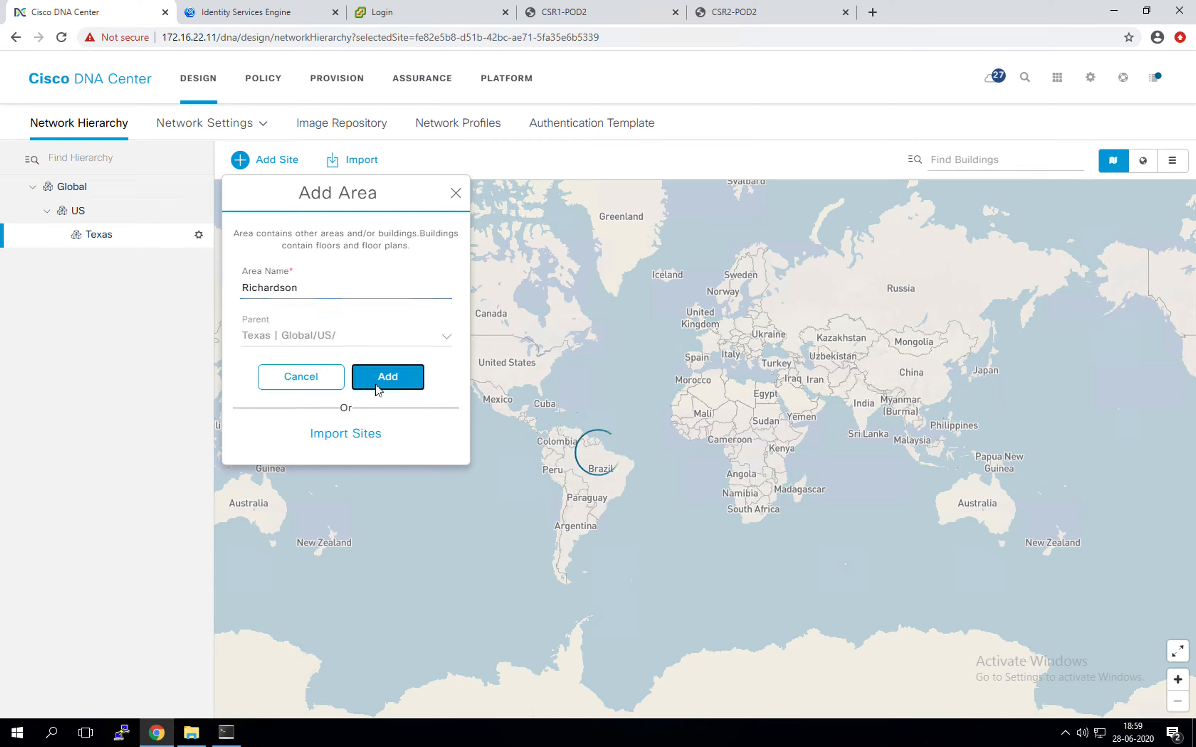
# Step: Expand Texas and start a new building under the Richardson area with the name RCDN6
pyautogui.click(60, 235)
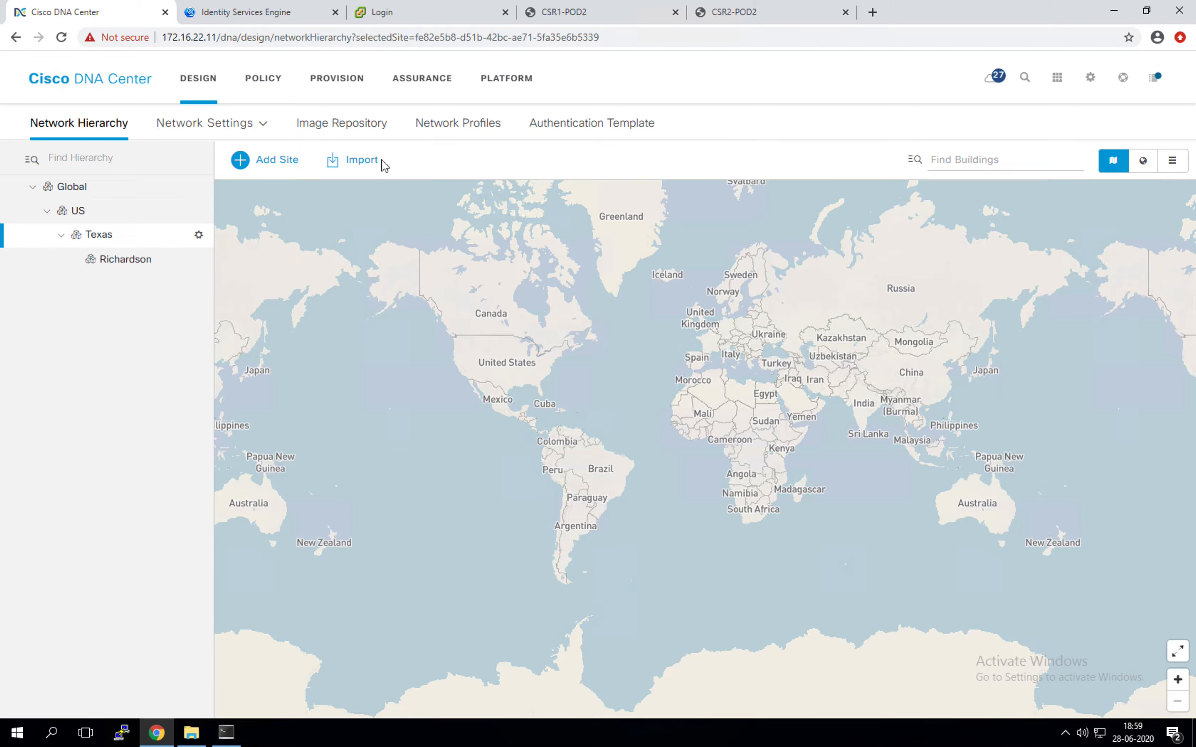
pyautogui.click(151, 269)
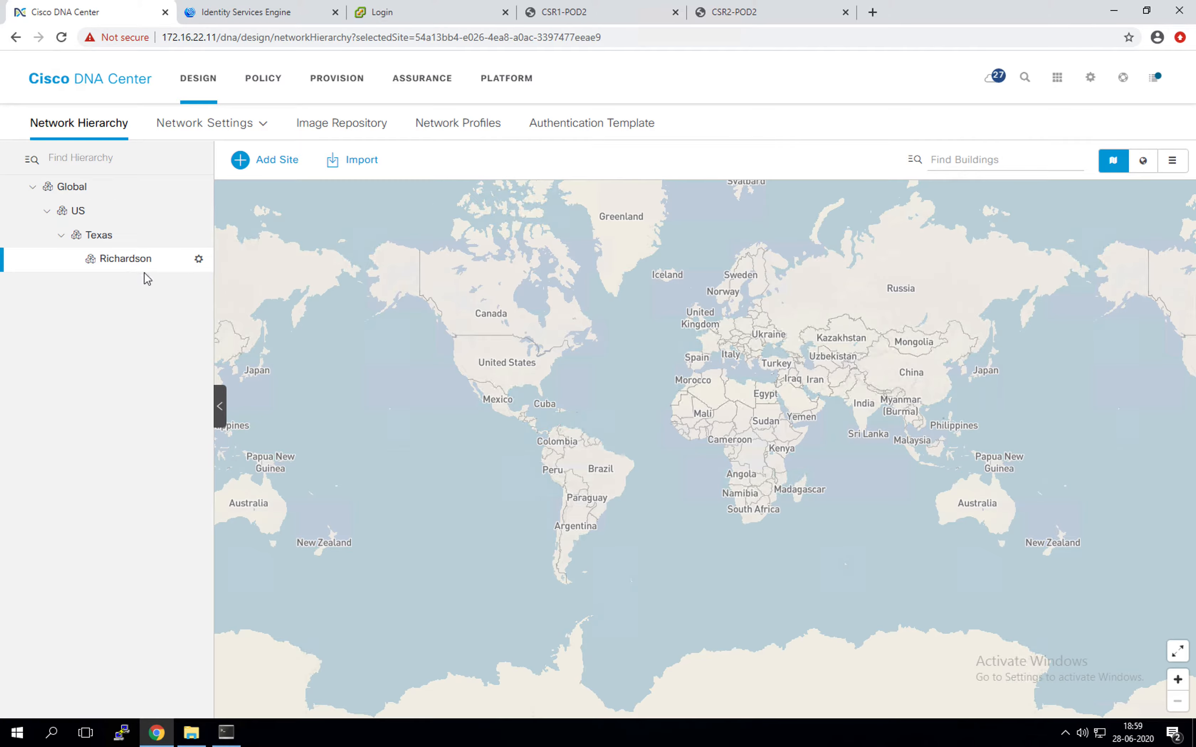
pyautogui.click(197, 261)
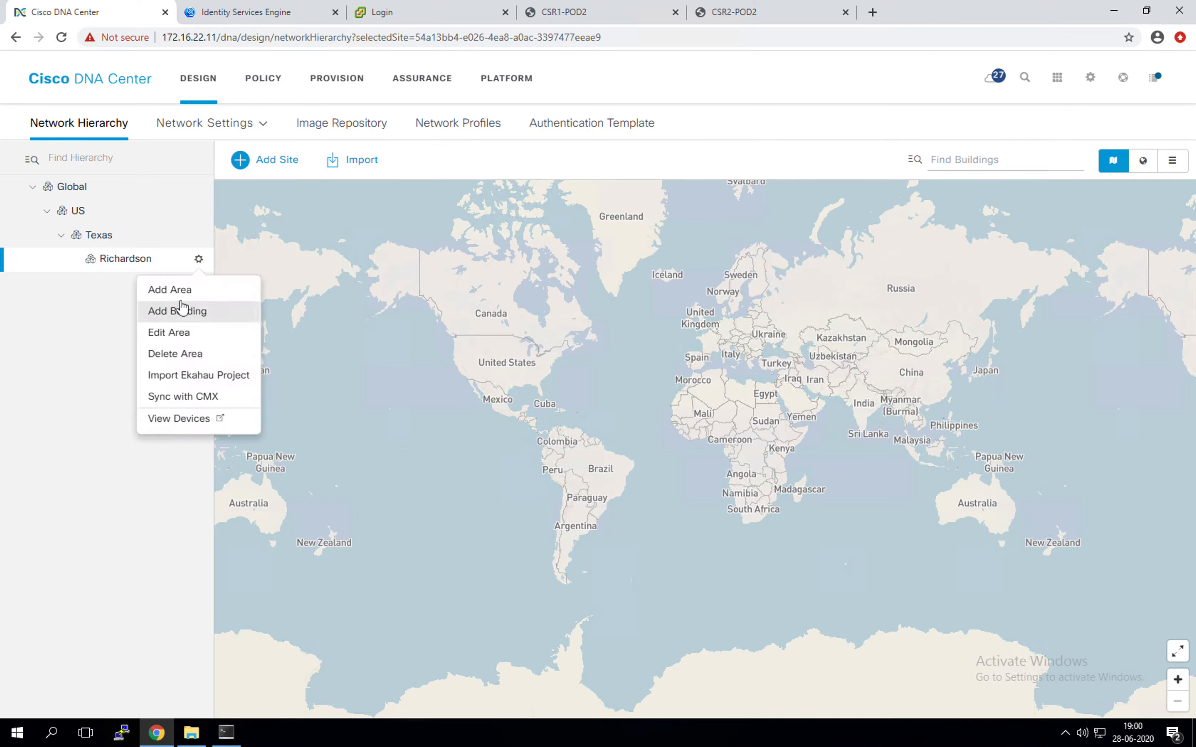
pyautogui.click(186, 316)
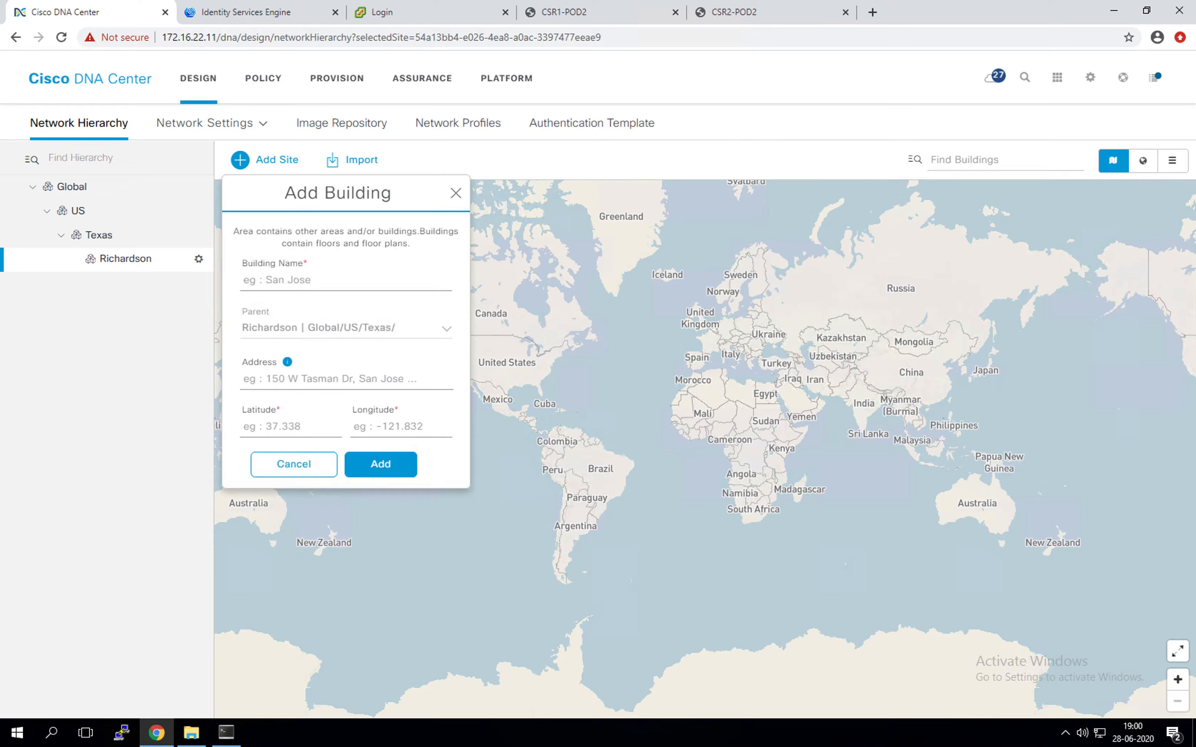
pyautogui.click(373, 280)
pyautogui.write('RCDN6')
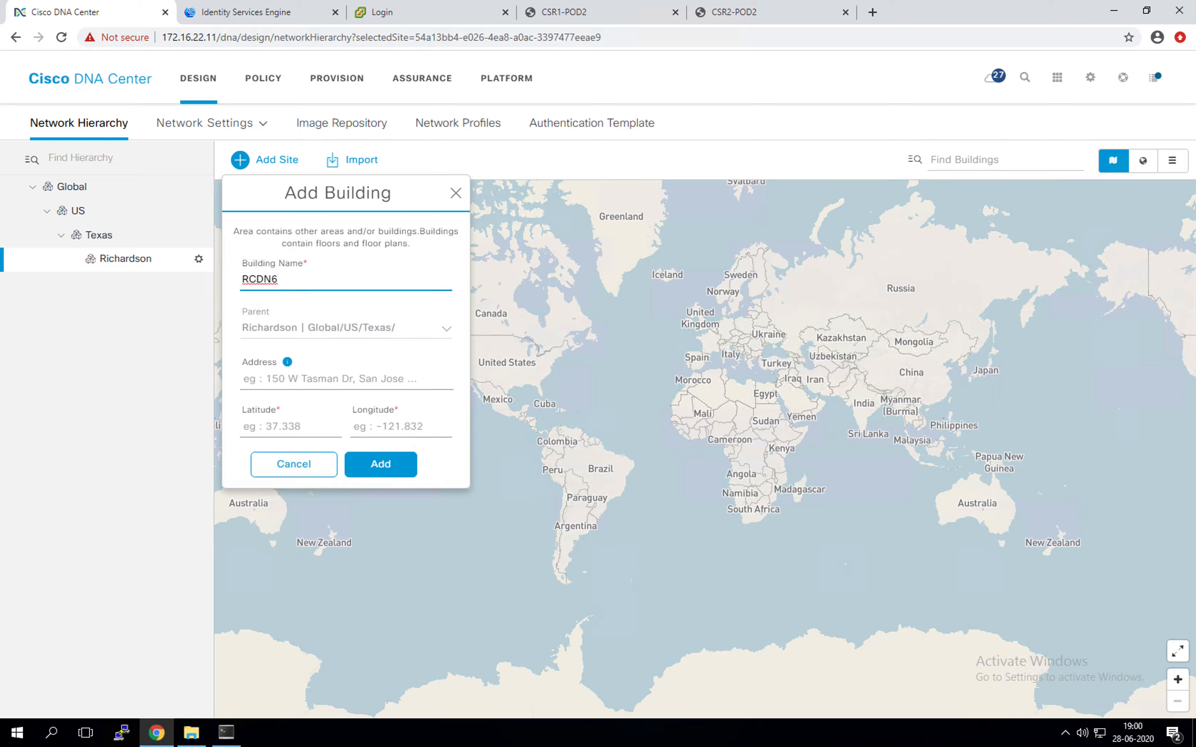
# Step: Paste the building's postal address, accept the first suggested match to fill in its coordinates, and add the building
pyautogui.click(322, 388)
pyautogui.hotkey('ctrl', 'v')
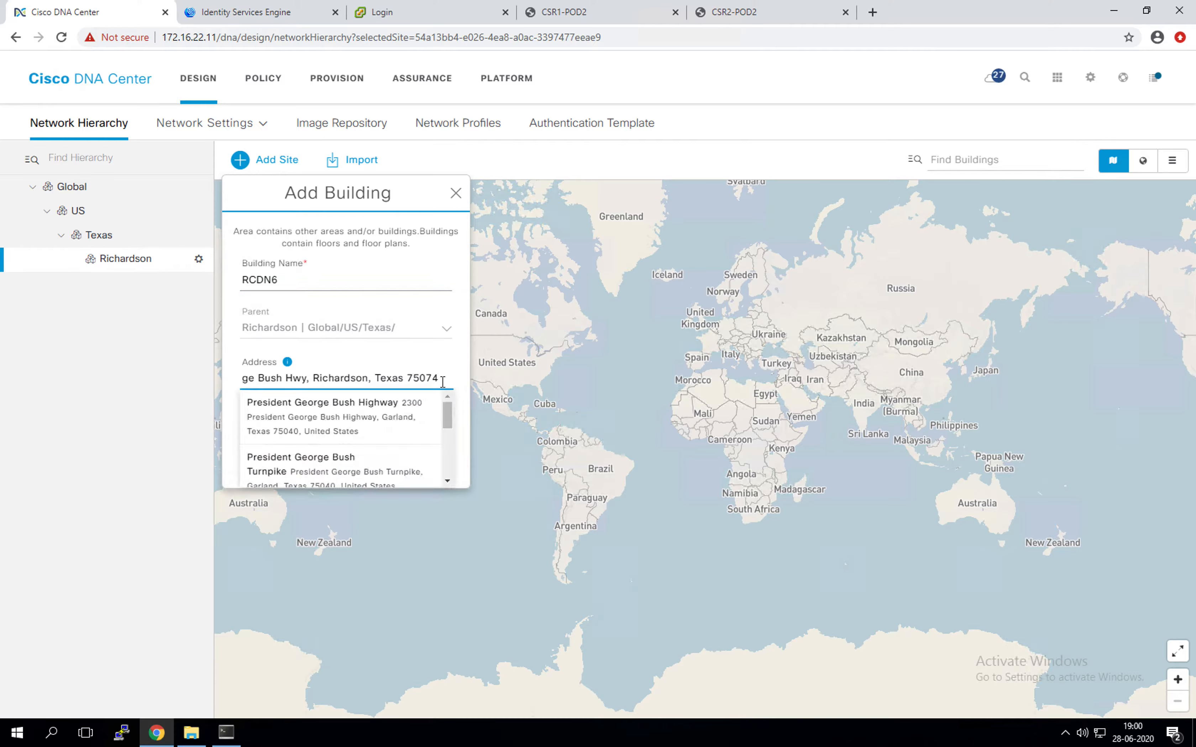
pyautogui.click(454, 445)
pyautogui.moveTo(453, 444); pyautogui.dragTo(445, 379)
pyautogui.click(338, 416)
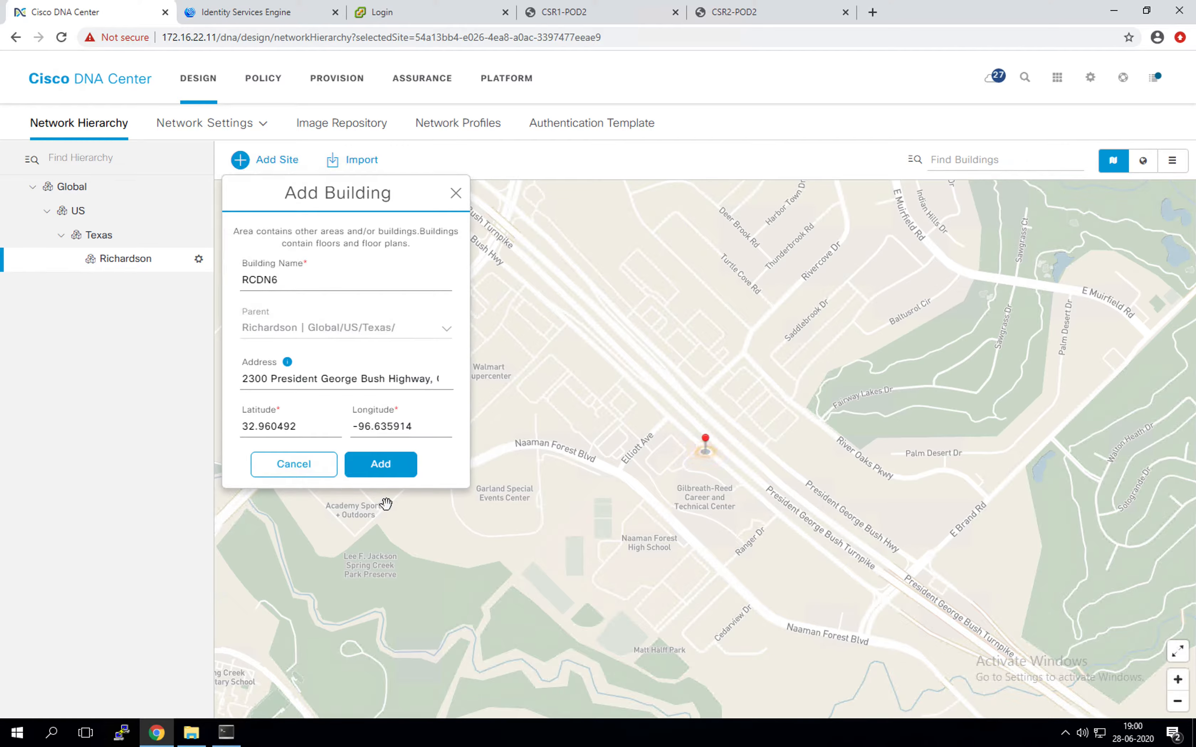
pyautogui.click(390, 473)
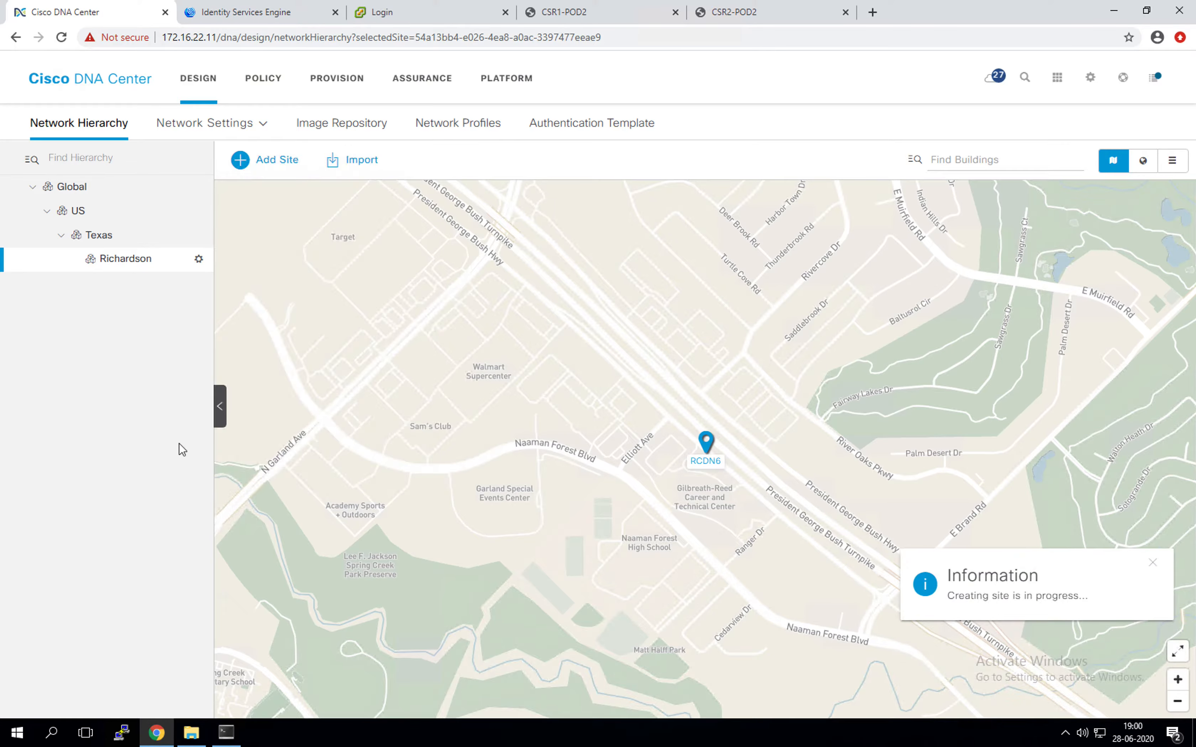
pyautogui.click(59, 260)
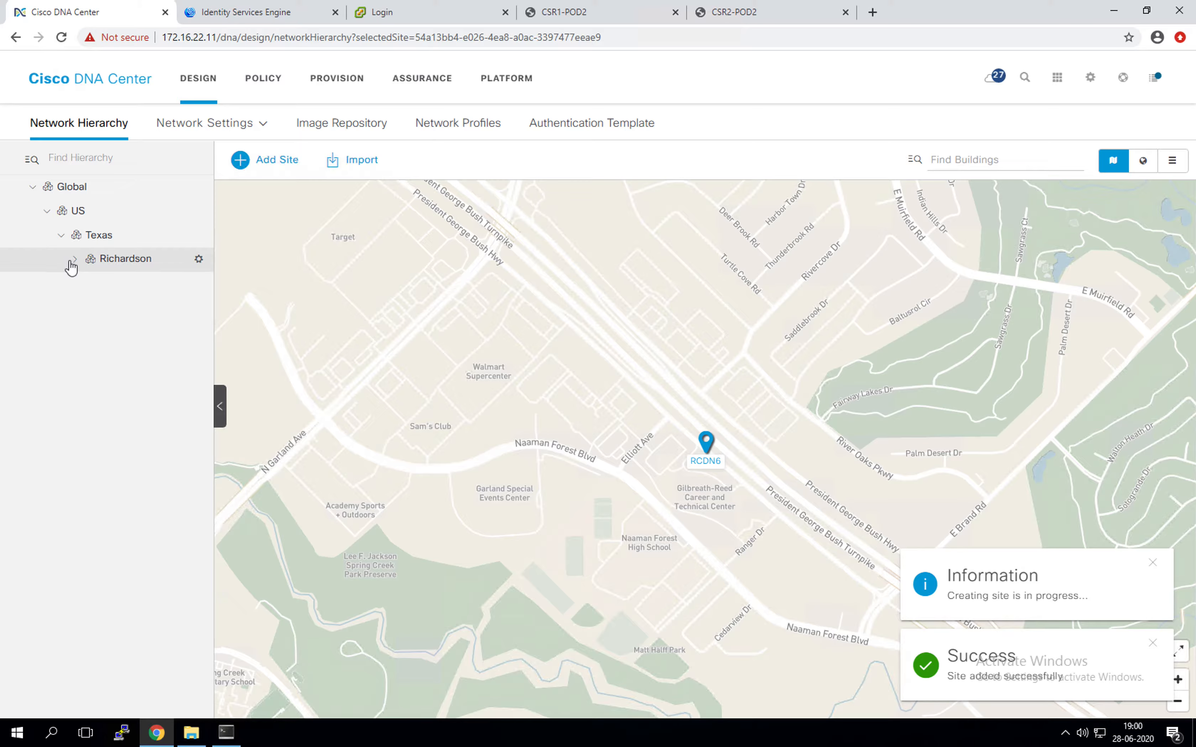
# Step: Expand Richardson and start a new floor under the RCDN6 building with the name Floor_2
pyautogui.click(74, 260)
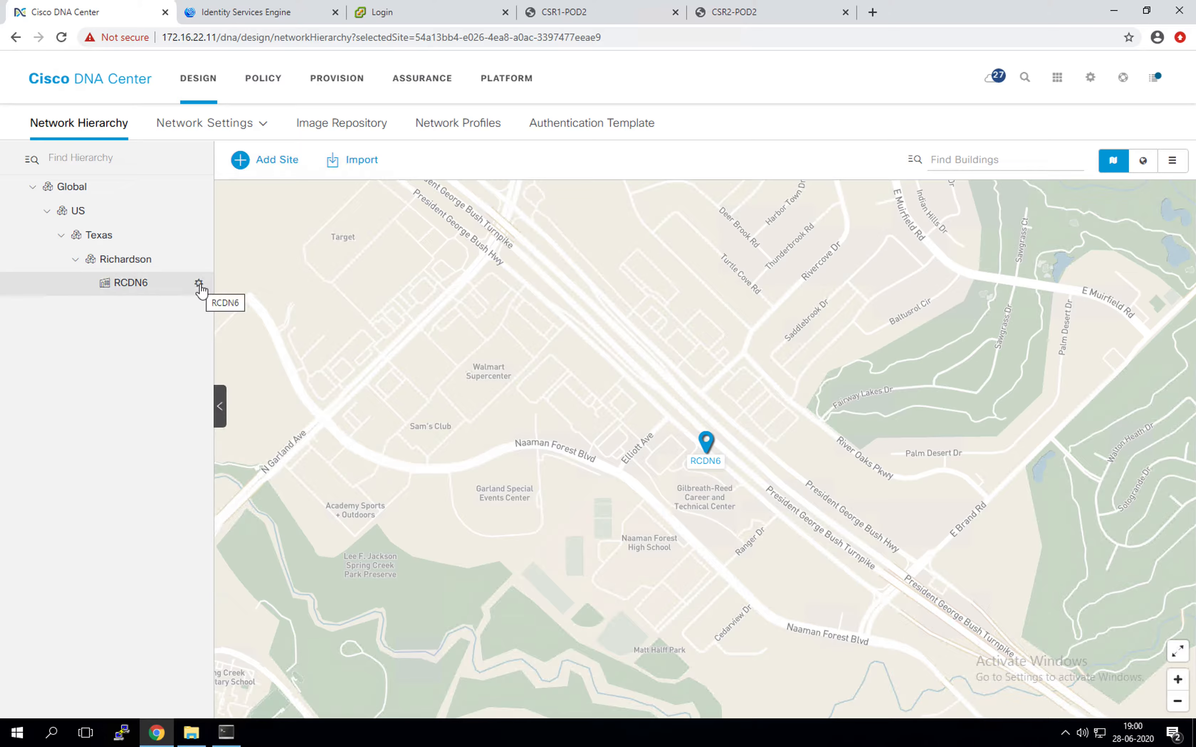
pyautogui.click(198, 282)
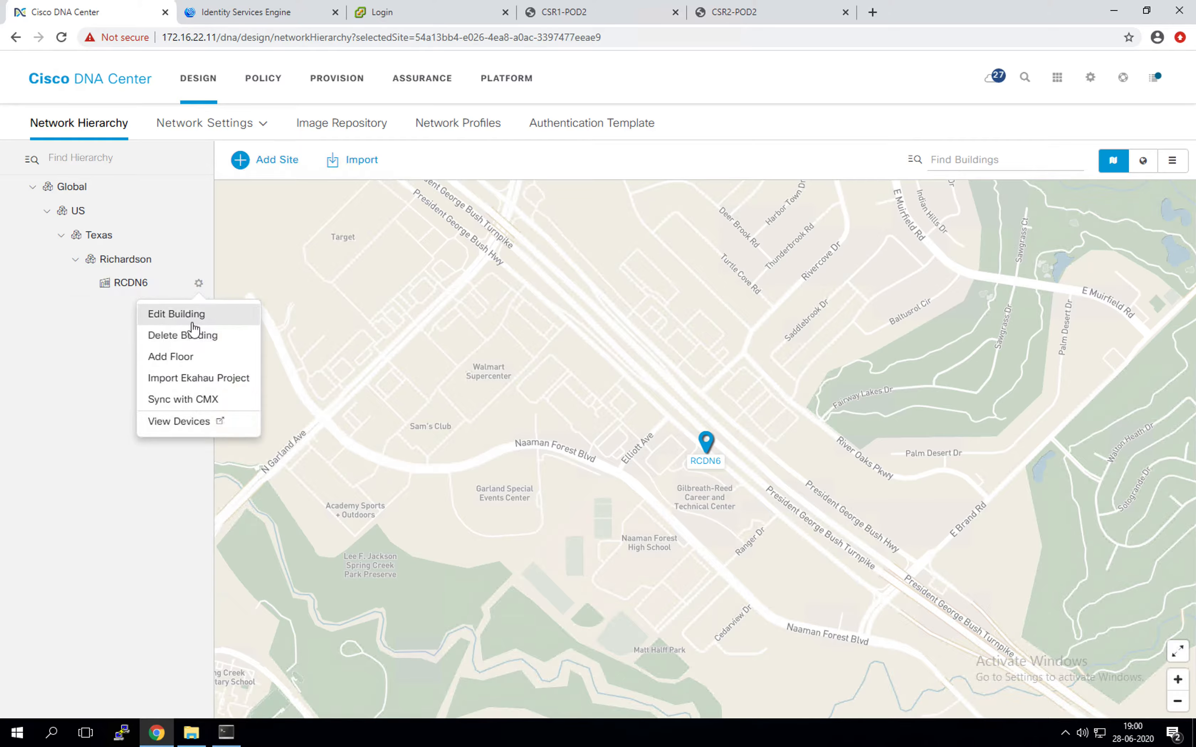
pyautogui.click(205, 361)
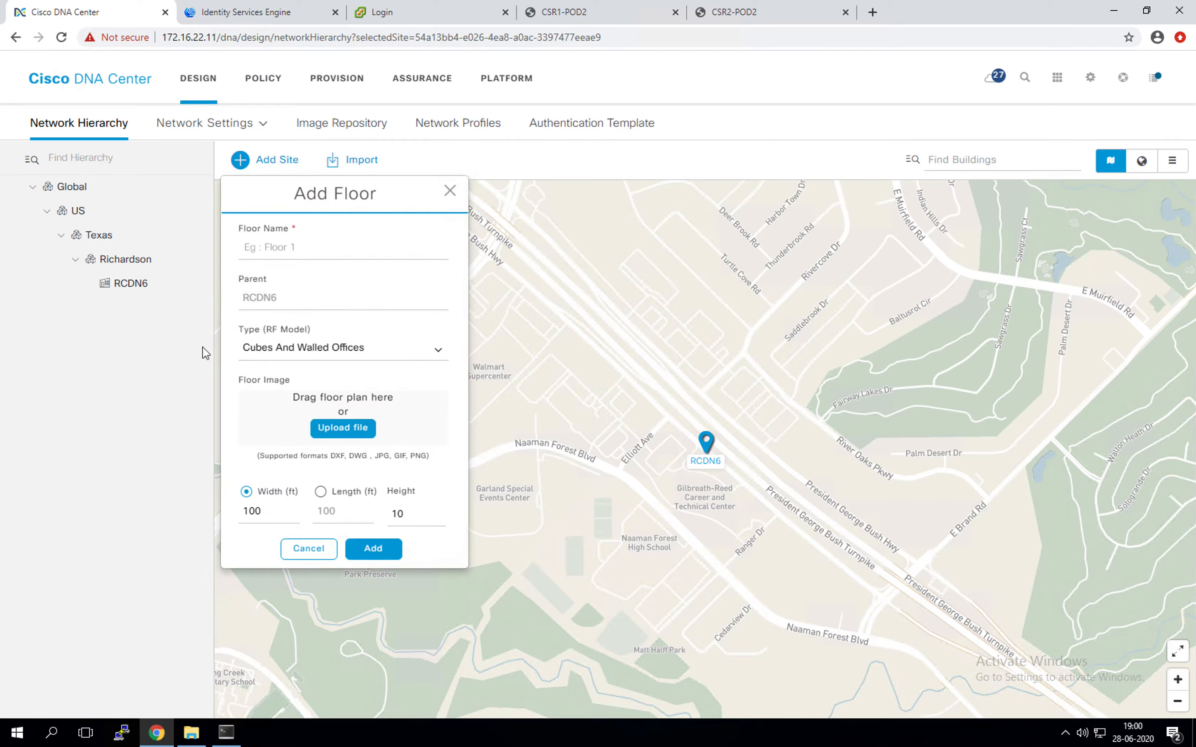
pyautogui.click(282, 252)
pyautogui.write('Floor_2')
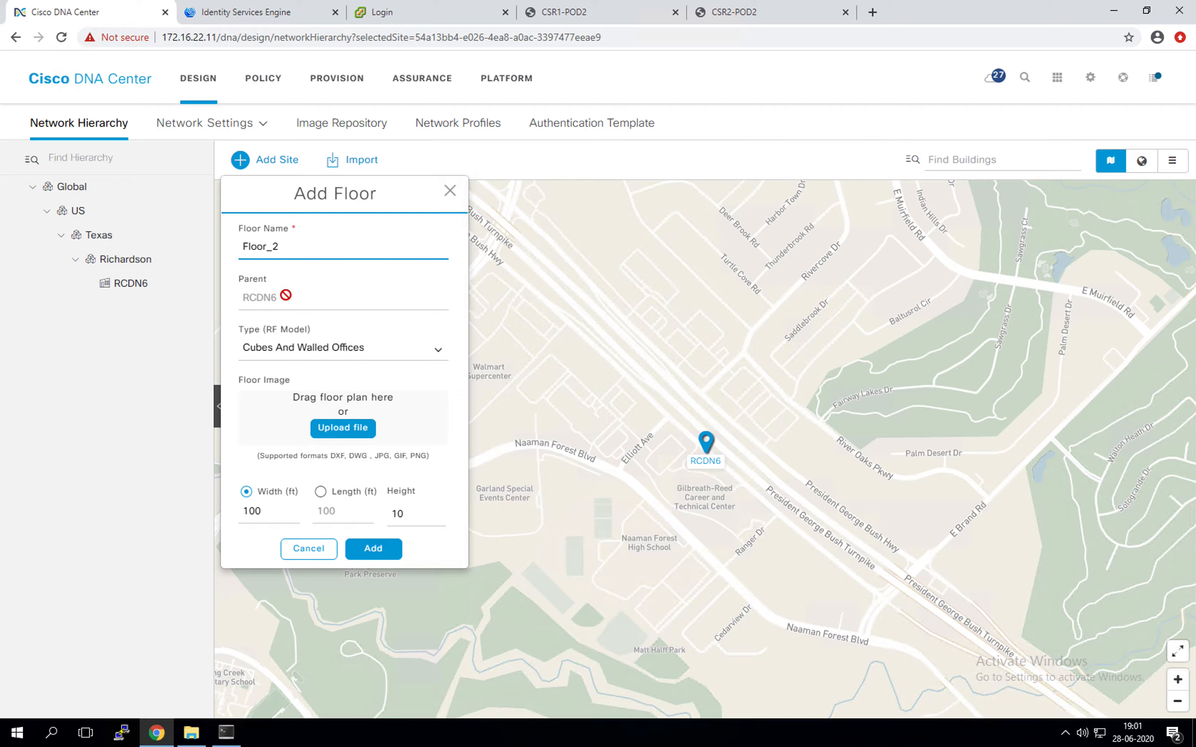
# Step: Set the new floor's RF model type to Drywall Office Only
pyautogui.click(437, 349)
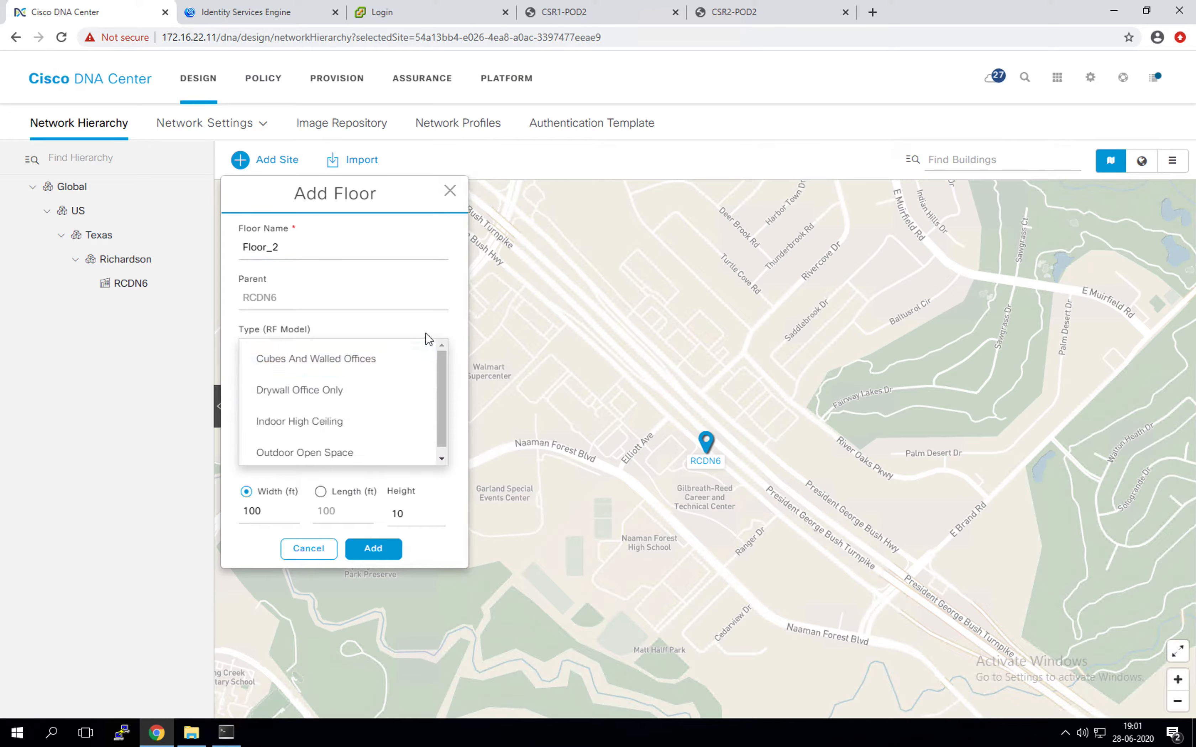
pyautogui.click(464, 341)
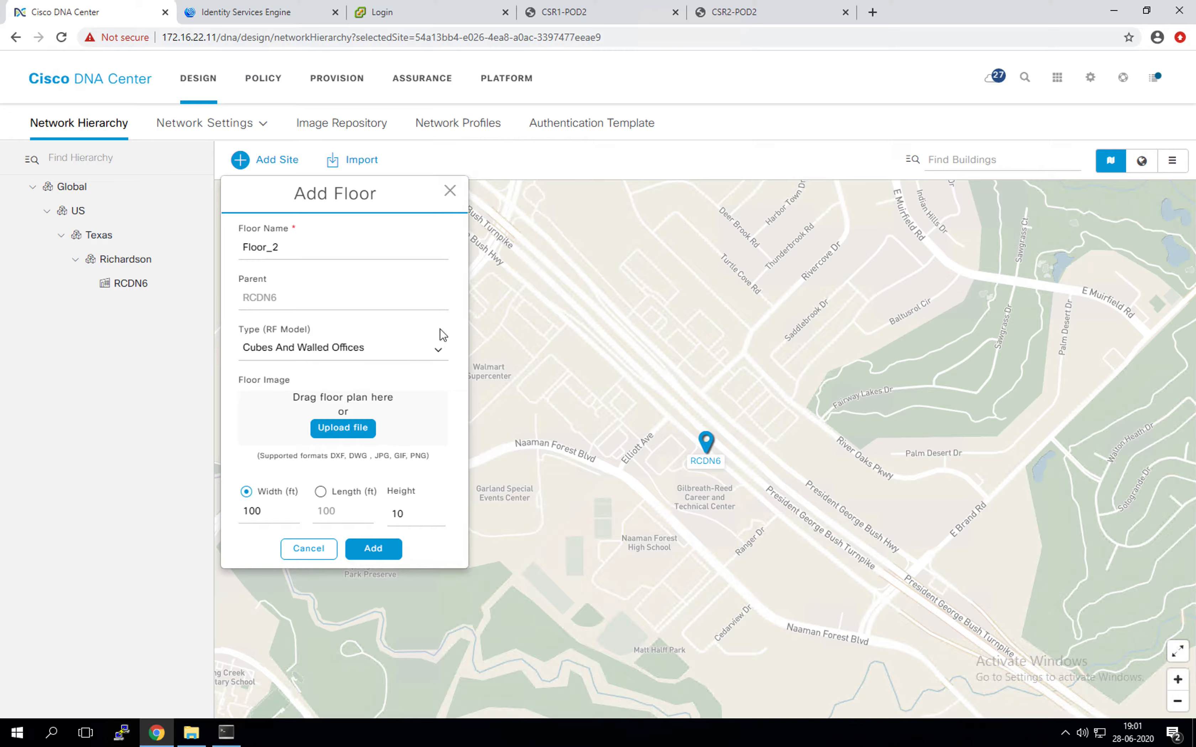
pyautogui.click(438, 350)
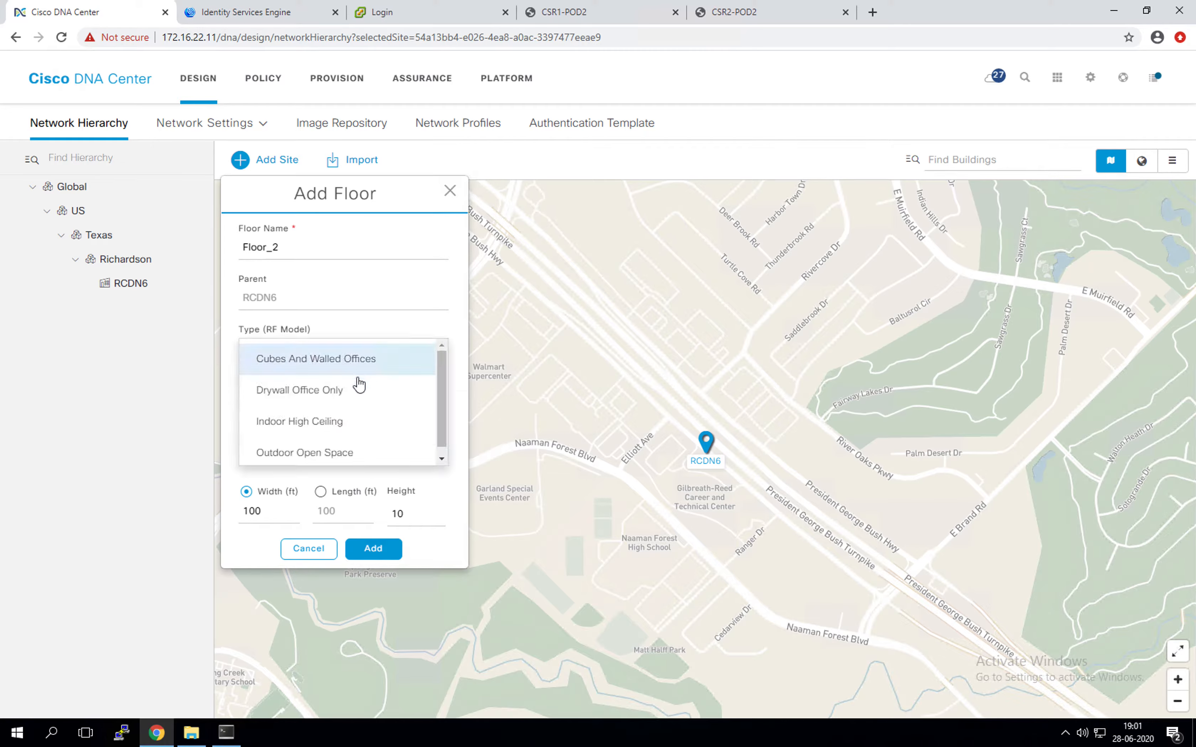
pyautogui.moveTo(441, 382)
pyautogui.mouseDown()
pyautogui.moveTo(445, 417)
pyautogui.moveTo(437, 384)
pyautogui.mouseUp()
pyautogui.click(318, 389)
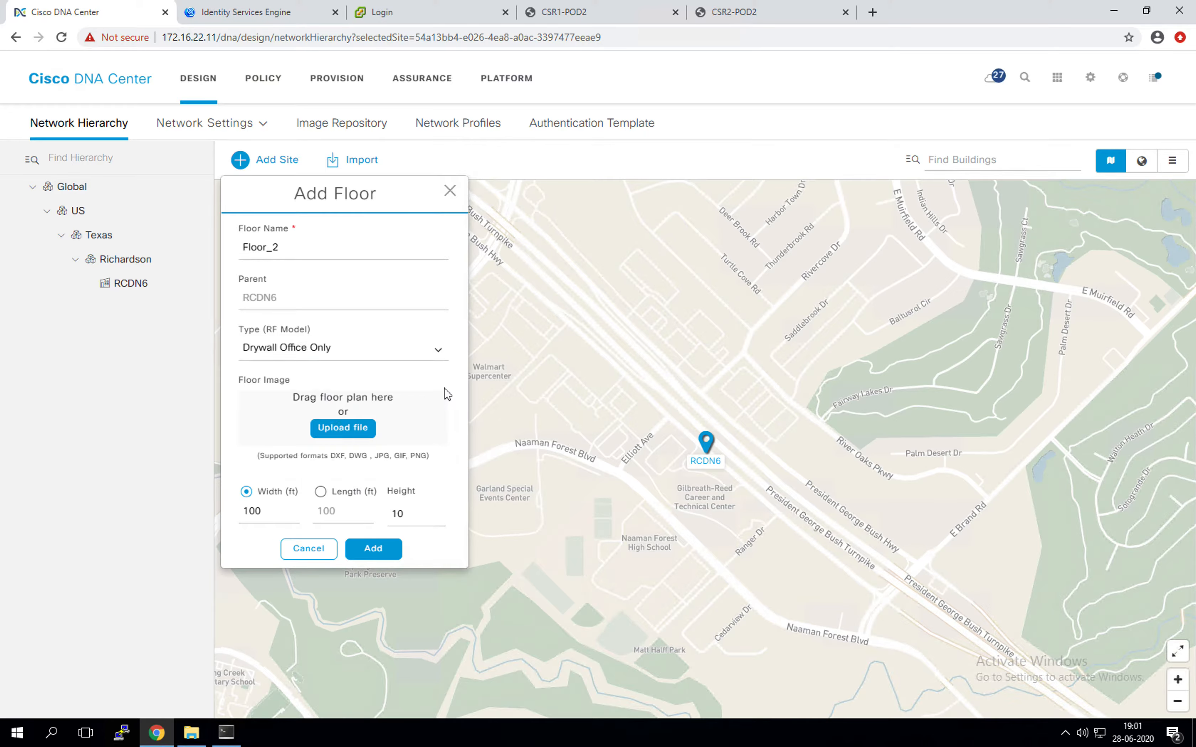
# Step: Upload RCDN6-Floor2.jpg as the floor image
pyautogui.click(339, 427)
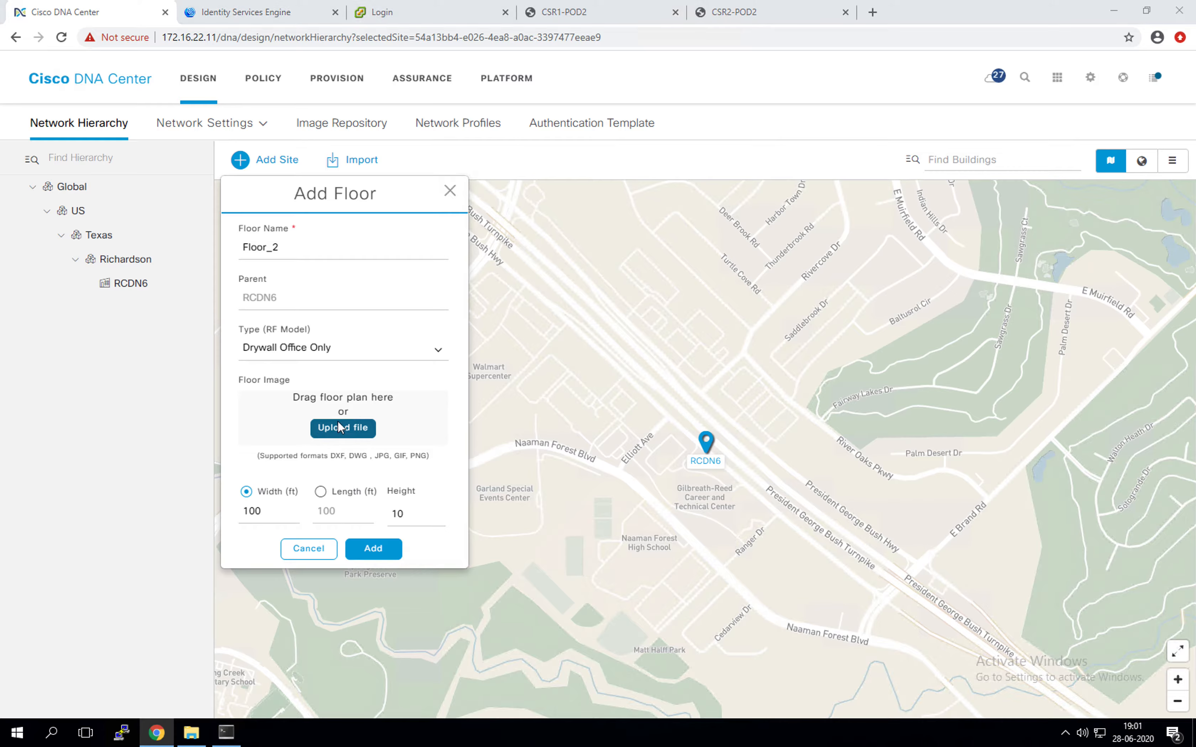
pyautogui.click(219, 127)
pyautogui.click(598, 319)
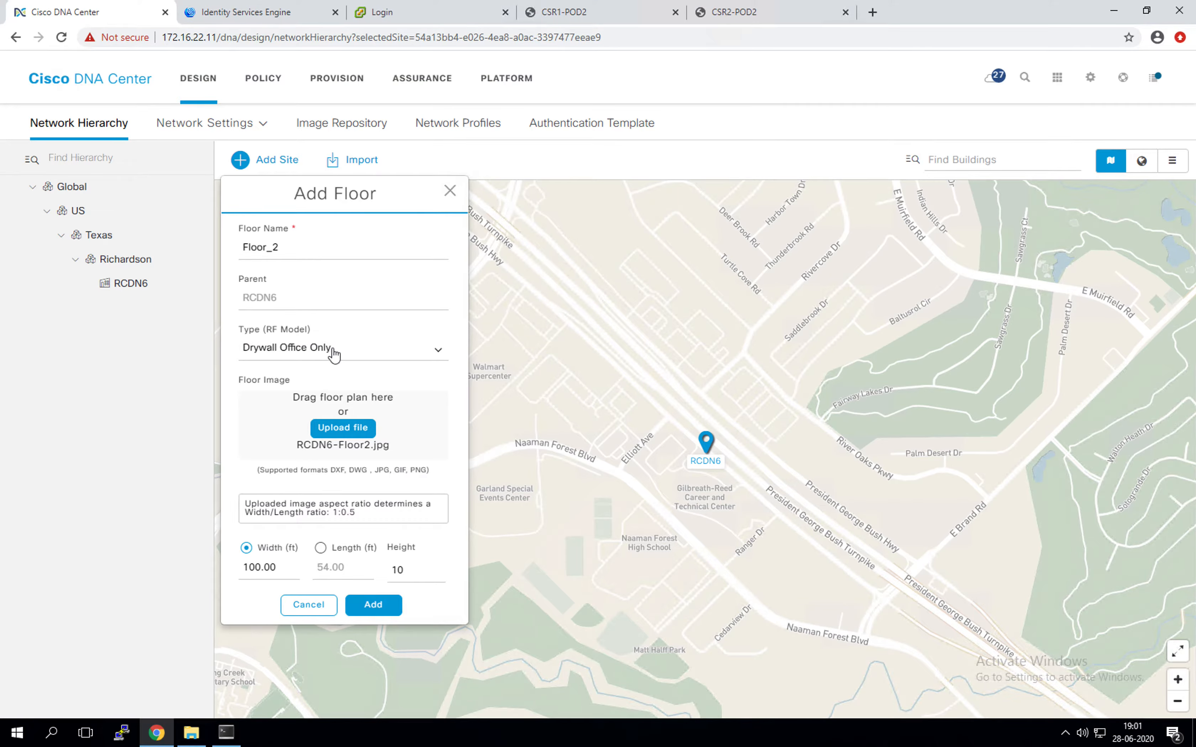
# Step: Set the floor's width to 300 ft and its height to 5, and add the floor
pyautogui.moveTo(249, 565); pyautogui.dragTo(224, 569)
pyautogui.click(247, 611)
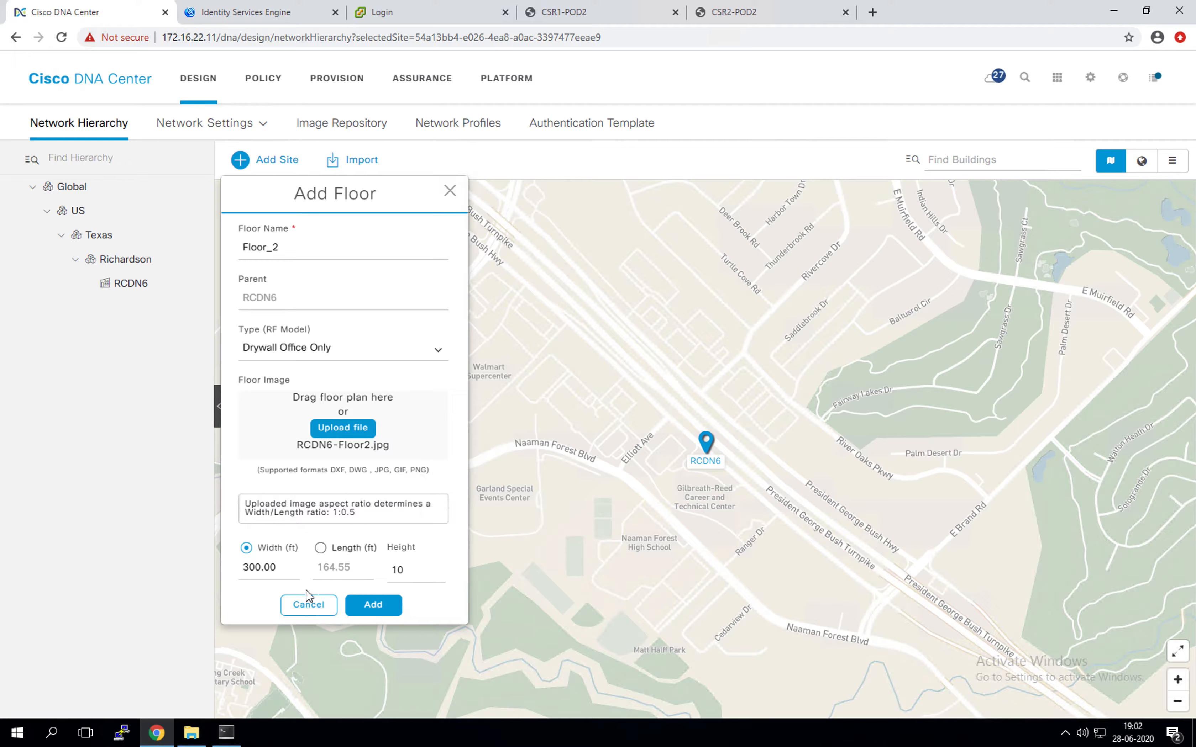
pyautogui.moveTo(397, 570); pyautogui.dragTo(384, 577)
pyautogui.write('1')
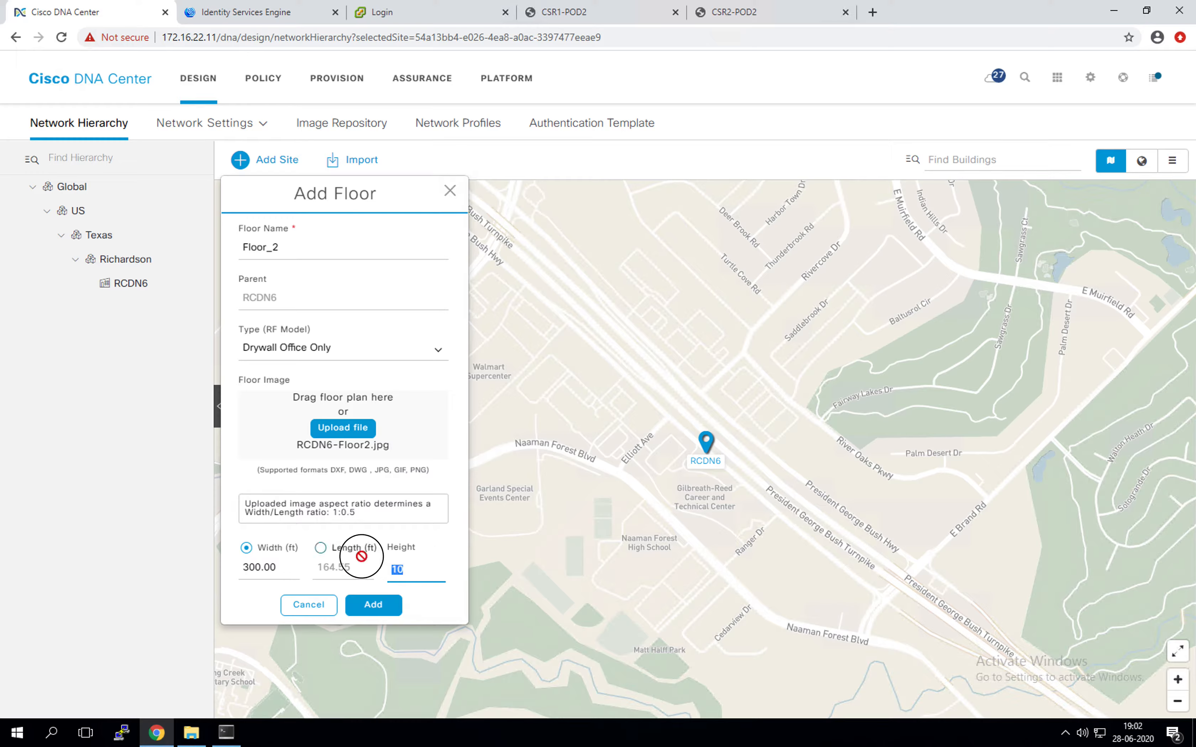
pyautogui.press('Delete')
pyautogui.write('5')
pyautogui.click(389, 614)
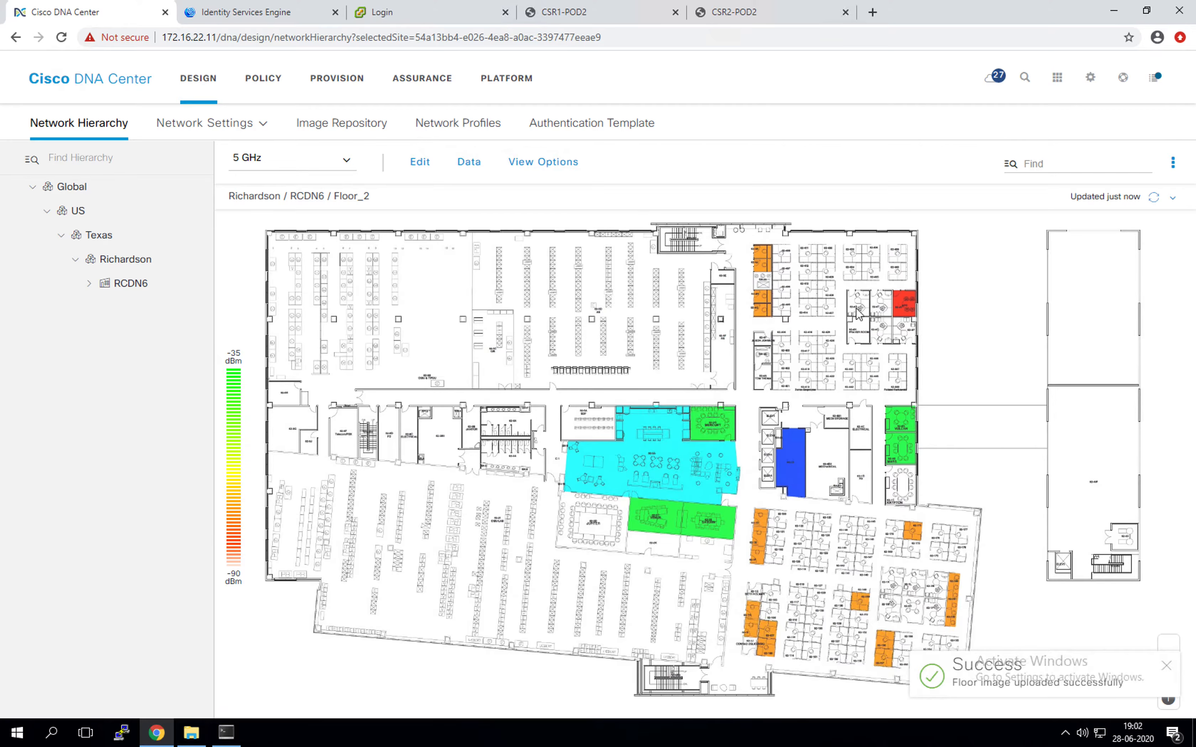
# Step: Open the network settings for the Global site and expand US, Texas and Richardson in the hierarchy
pyautogui.scroll(3, 915, 409)
pyautogui.click(69, 189)
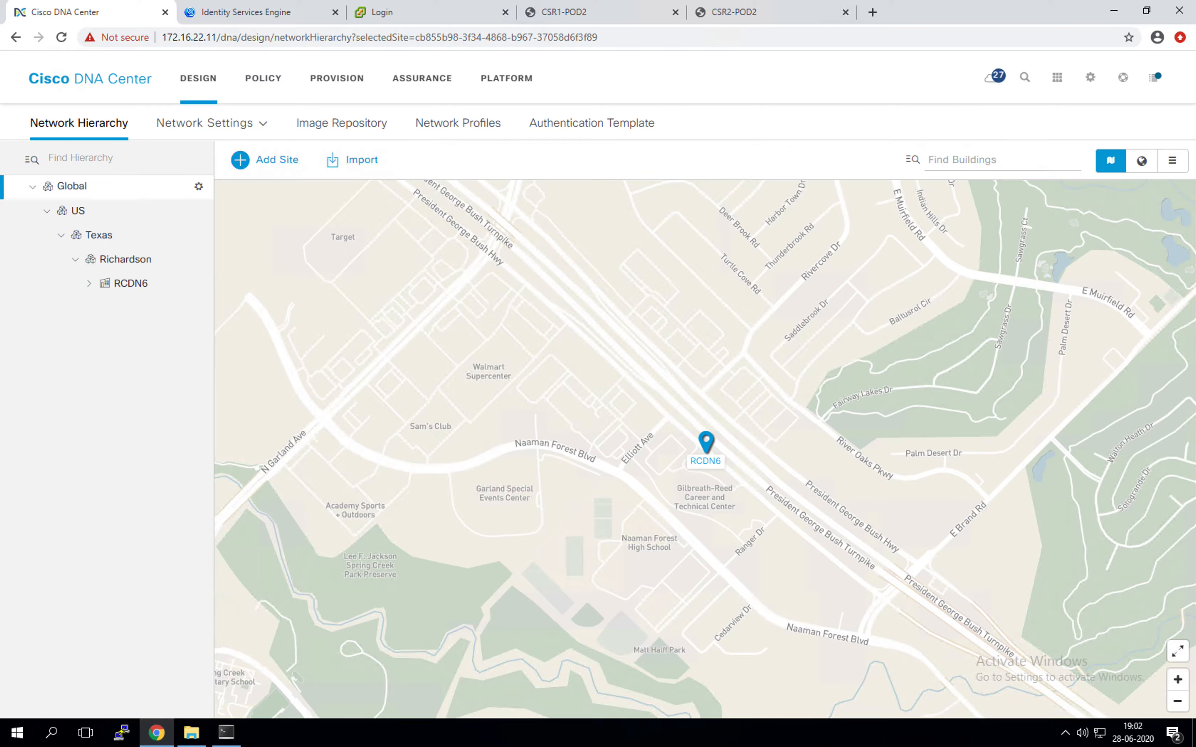
pyautogui.moveTo(240, 123)
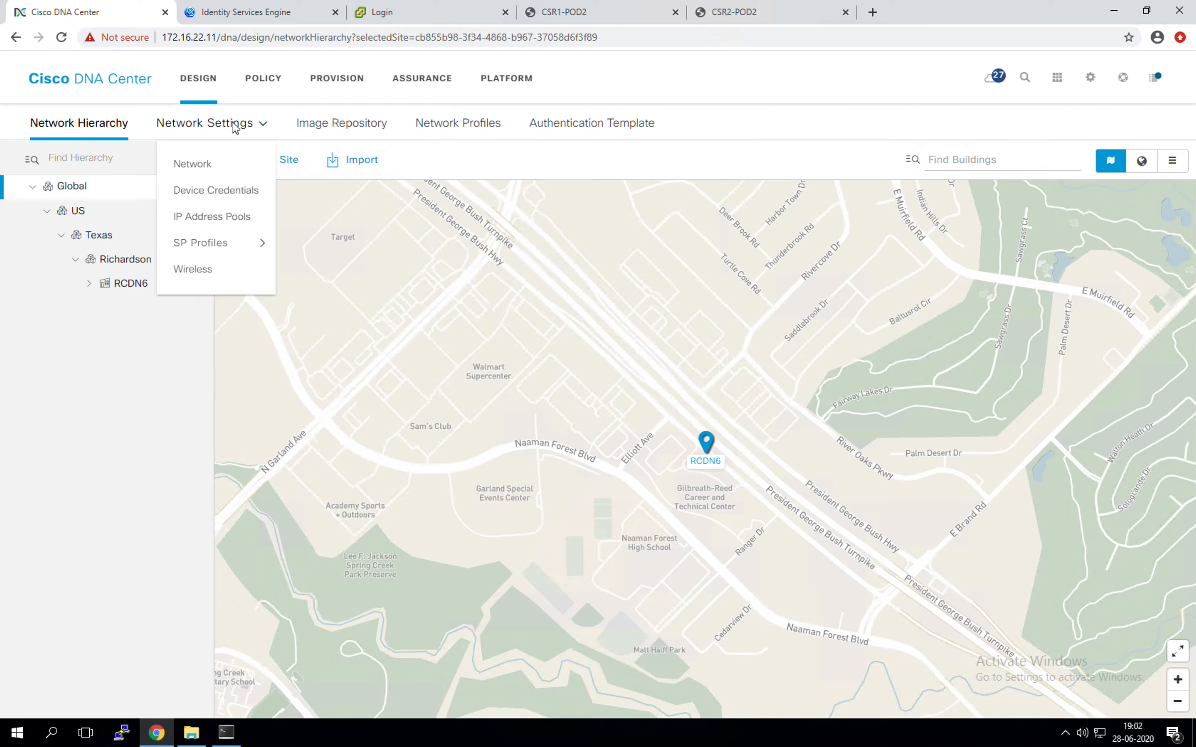
pyautogui.click(203, 169)
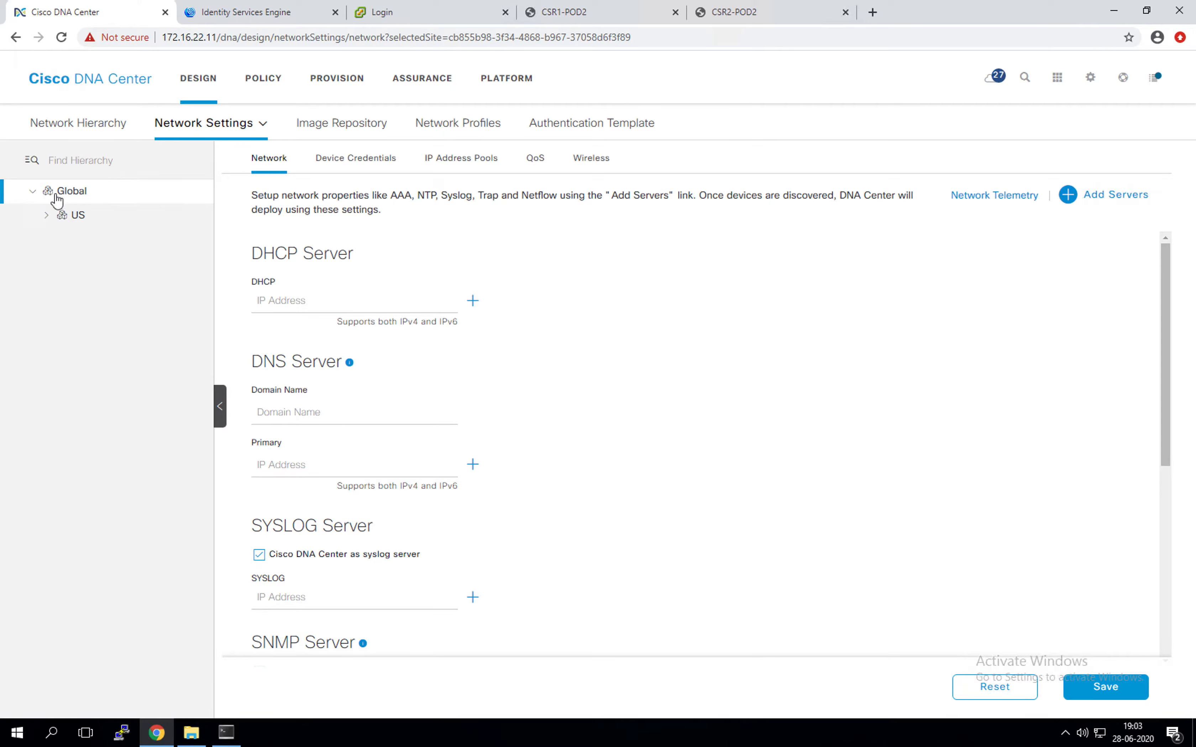
pyautogui.click(46, 216)
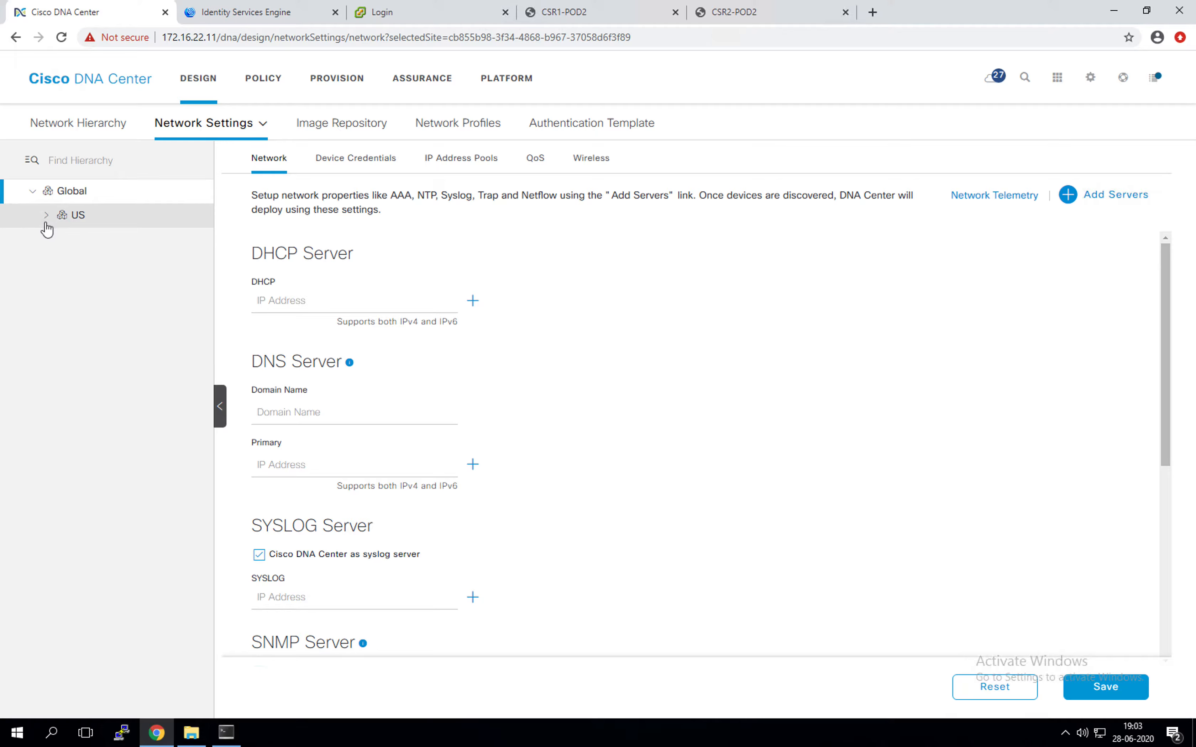
pyautogui.click(59, 240)
pyautogui.click(75, 263)
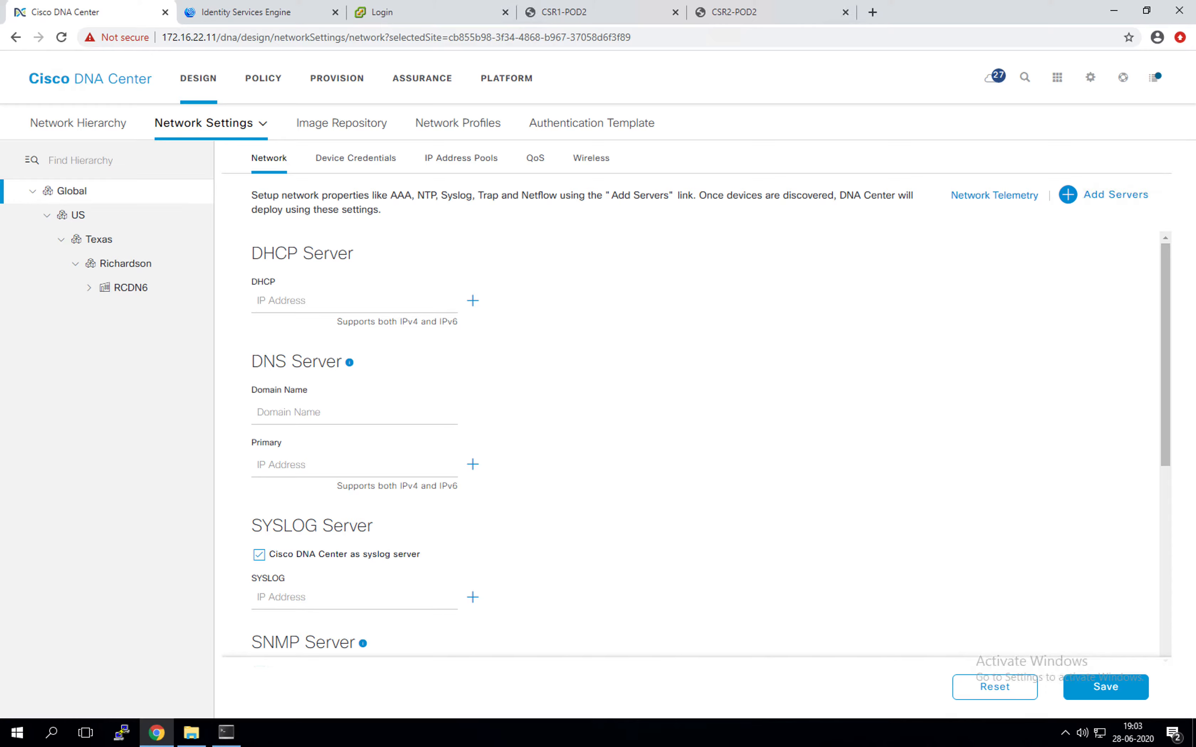
# Step: Set the DHCP server to 172.16.99.13 and the DNS server to domain cisco.com with primary address 172.16.99.13
pyautogui.click(281, 296)
pyautogui.click(307, 300)
pyautogui.click(290, 331)
pyautogui.click(313, 418)
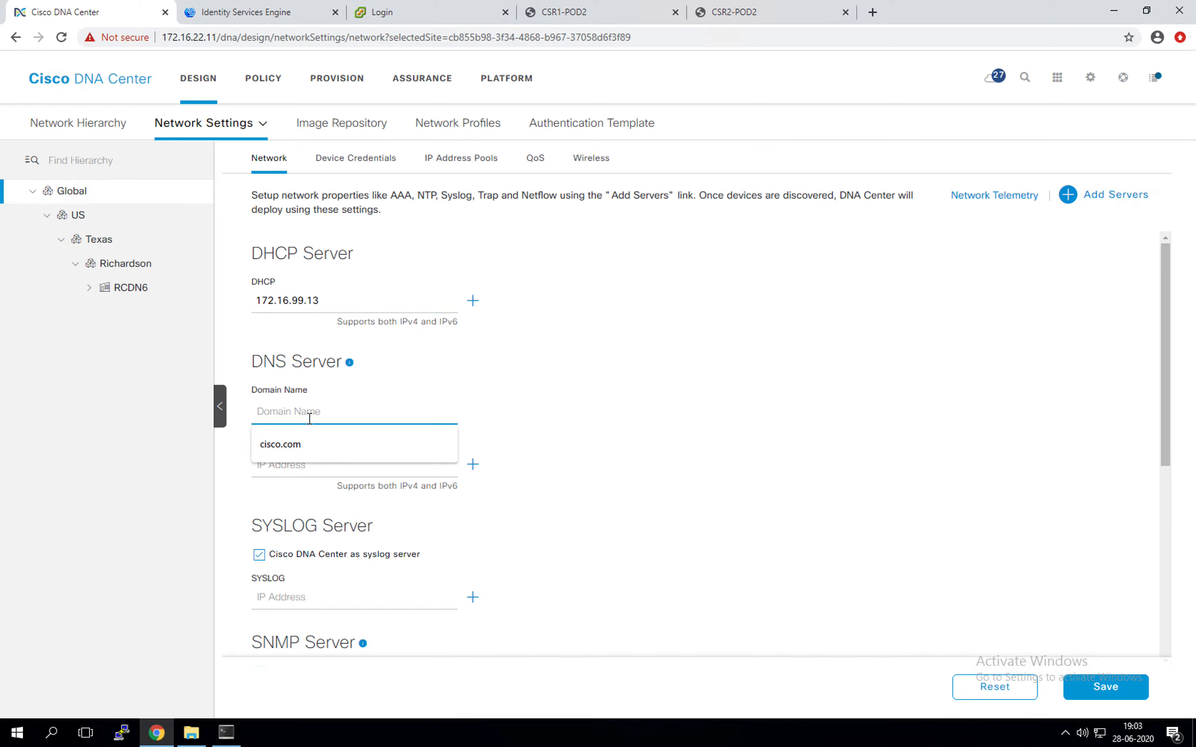
pyautogui.click(305, 444)
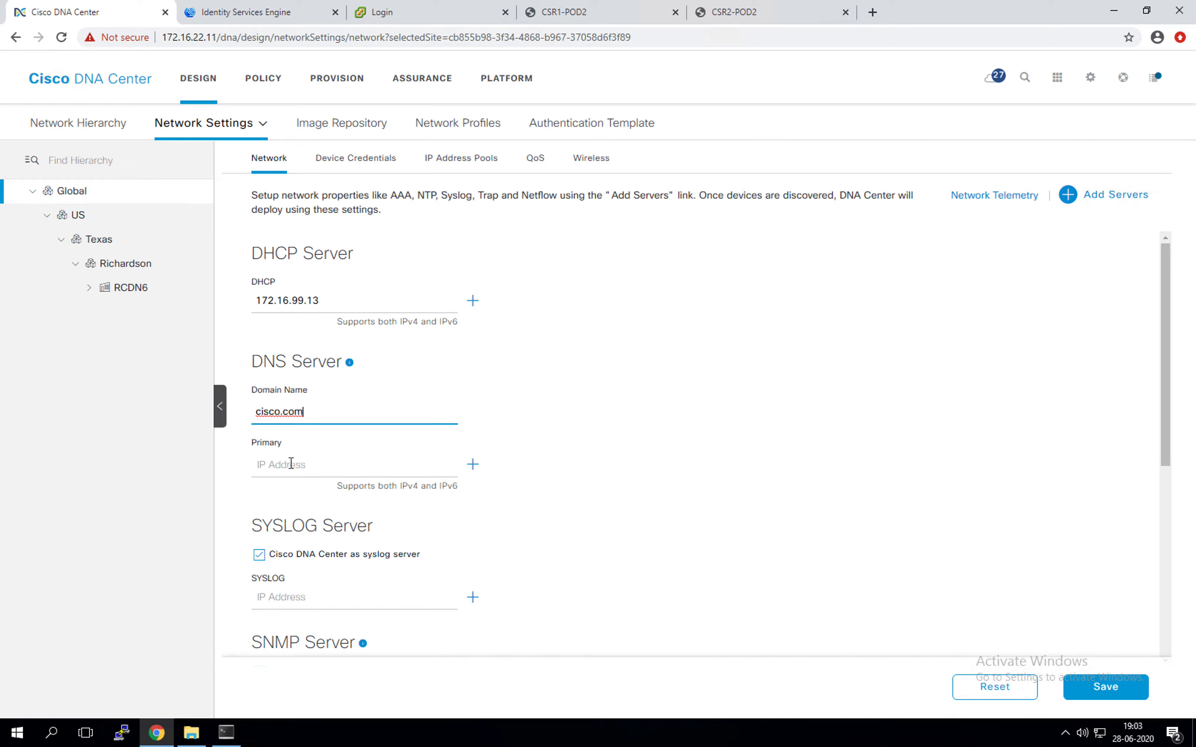
pyautogui.click(291, 464)
pyautogui.click(292, 502)
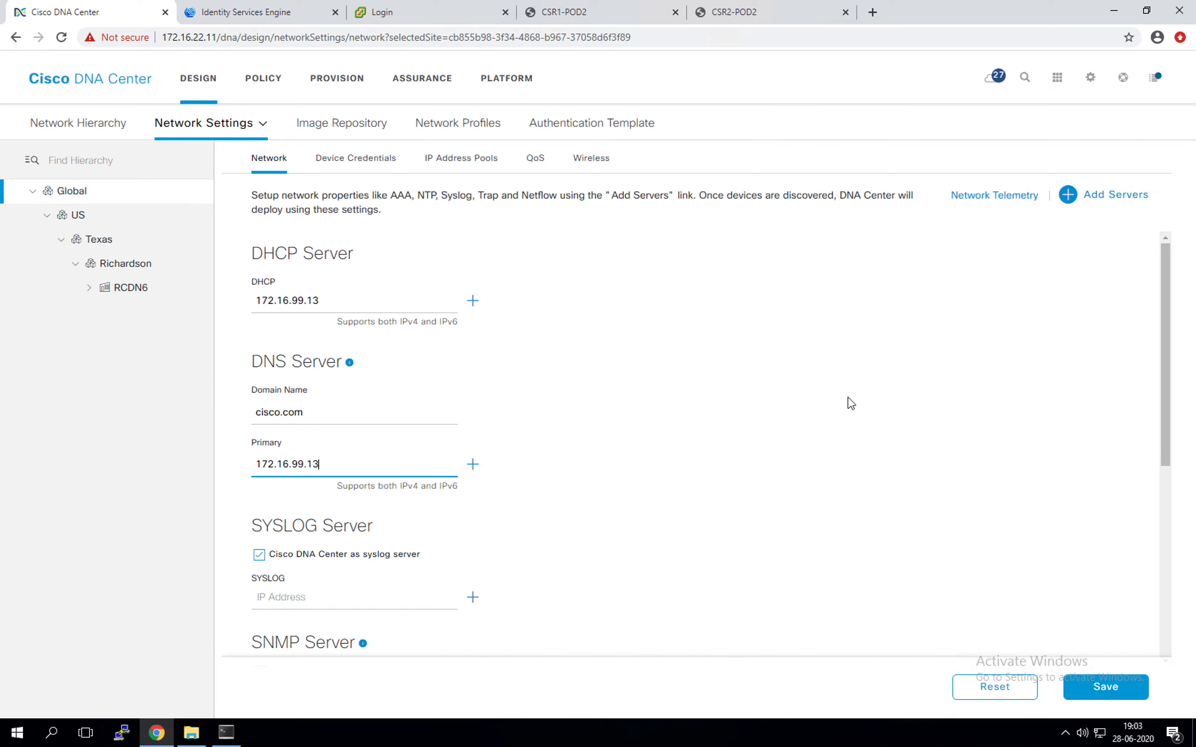
# Step: Review the SYSLOG, SNMP, time zone and message-of-the-day settings, and save the Global network settings
pyautogui.scroll(-5, 849, 403)
pyautogui.scroll(5, 847, 402)
pyautogui.scroll(-4, 845, 403)
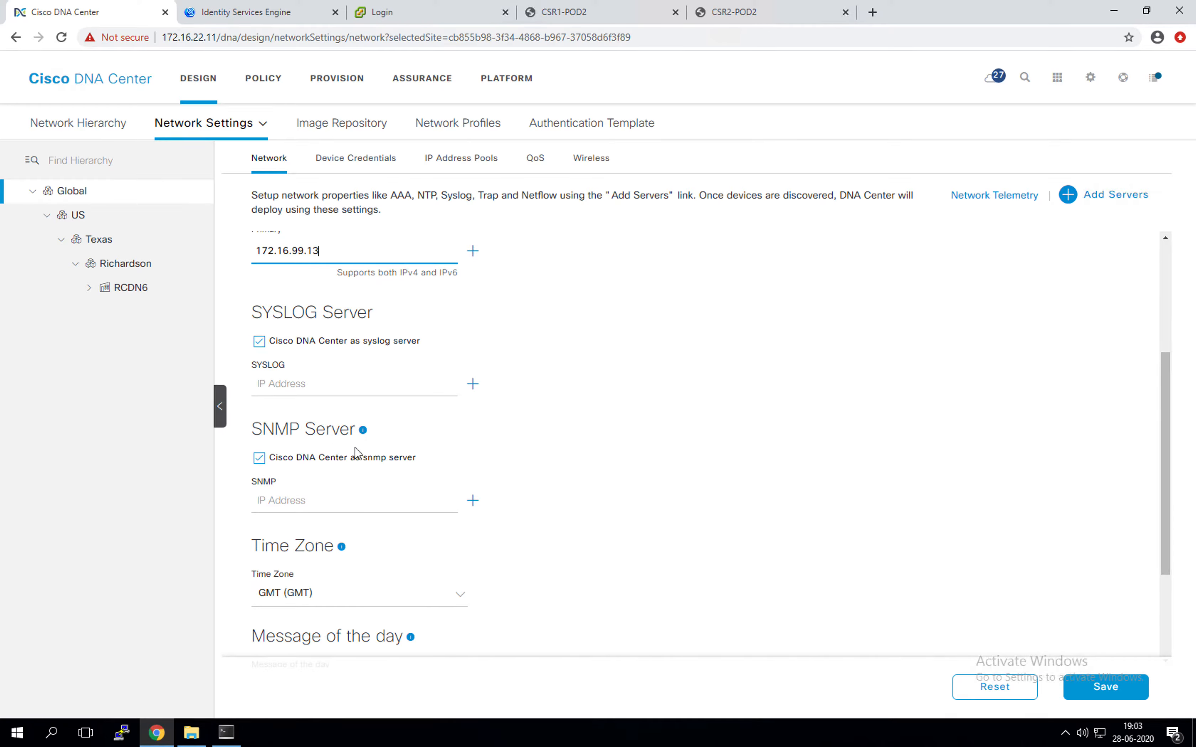
pyautogui.scroll(-1, 359, 346)
pyautogui.scroll(-1, 361, 346)
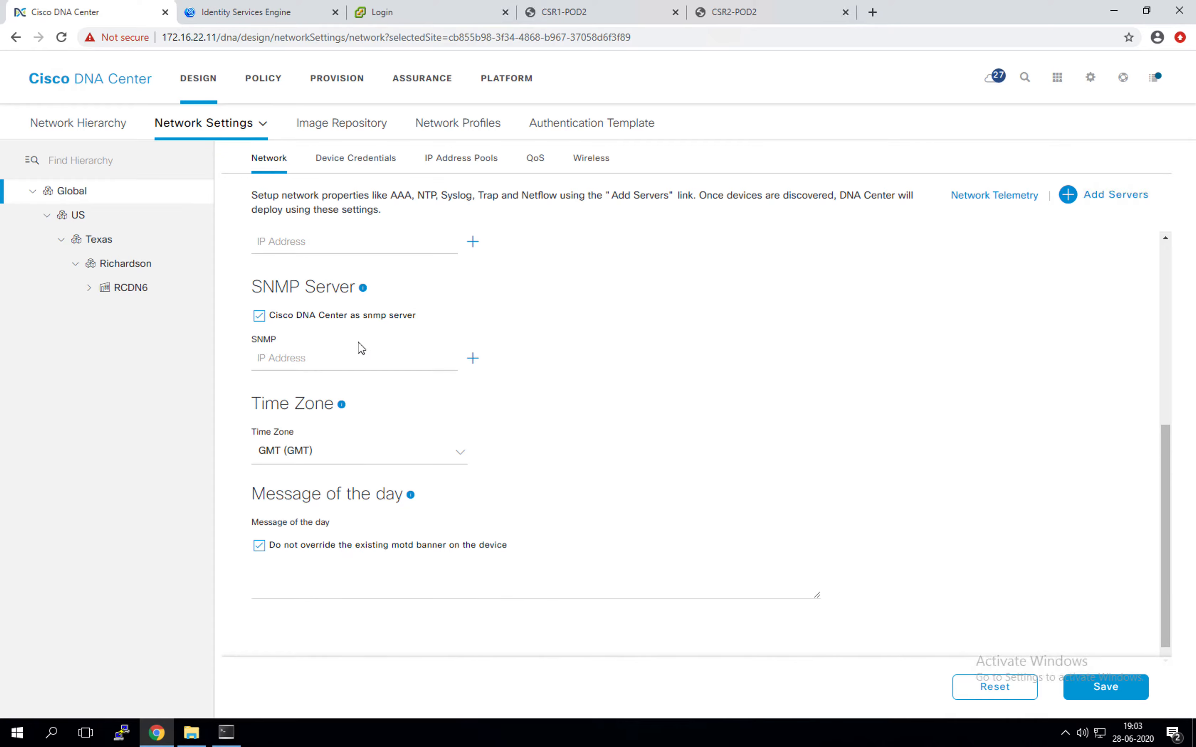
pyautogui.scroll(-1, 362, 348)
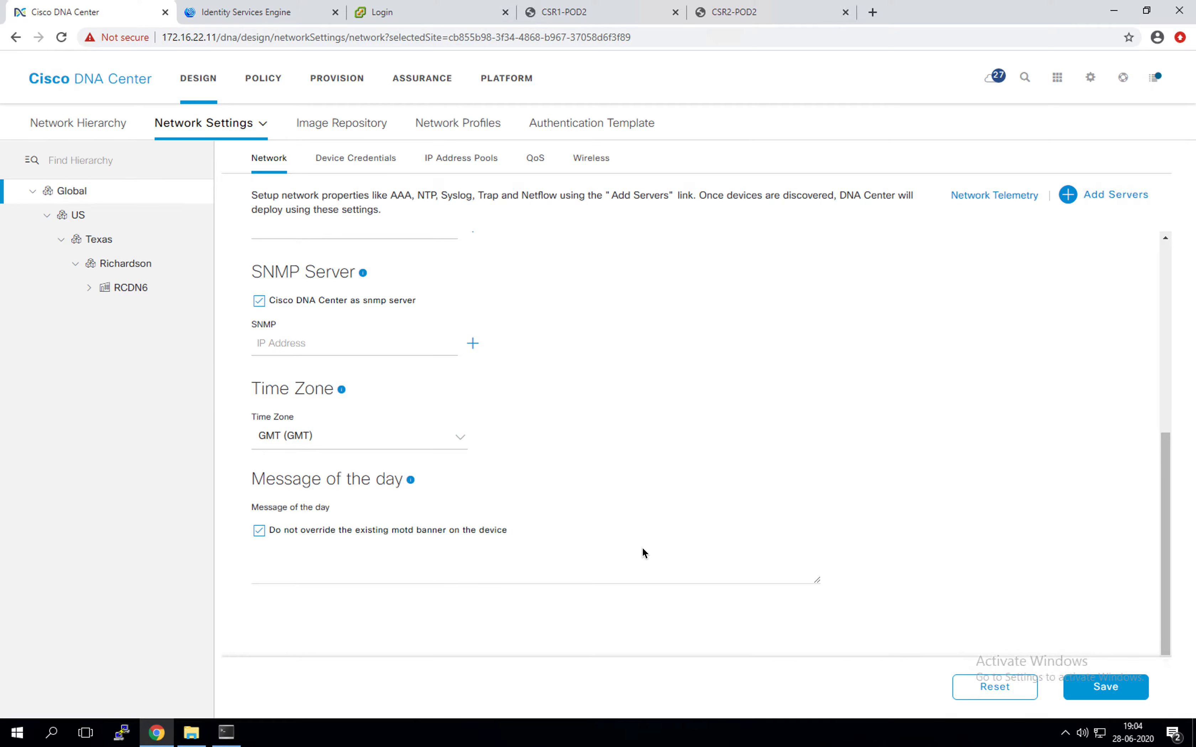
pyautogui.click(1094, 694)
pyautogui.scroll(6, 389, 489)
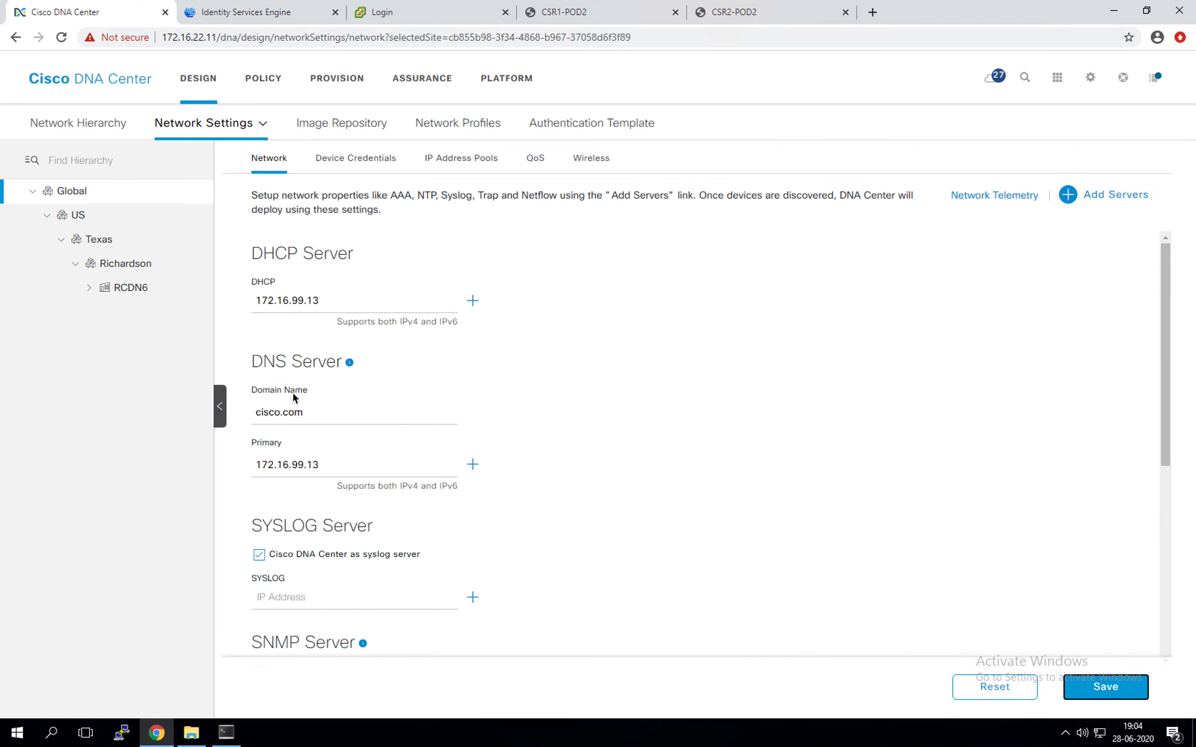
# Step: Add the AAA and NTP server types to the Global network settings
pyautogui.scroll(-6, 294, 398)
pyautogui.scroll(-1, 294, 402)
pyautogui.click(1106, 196)
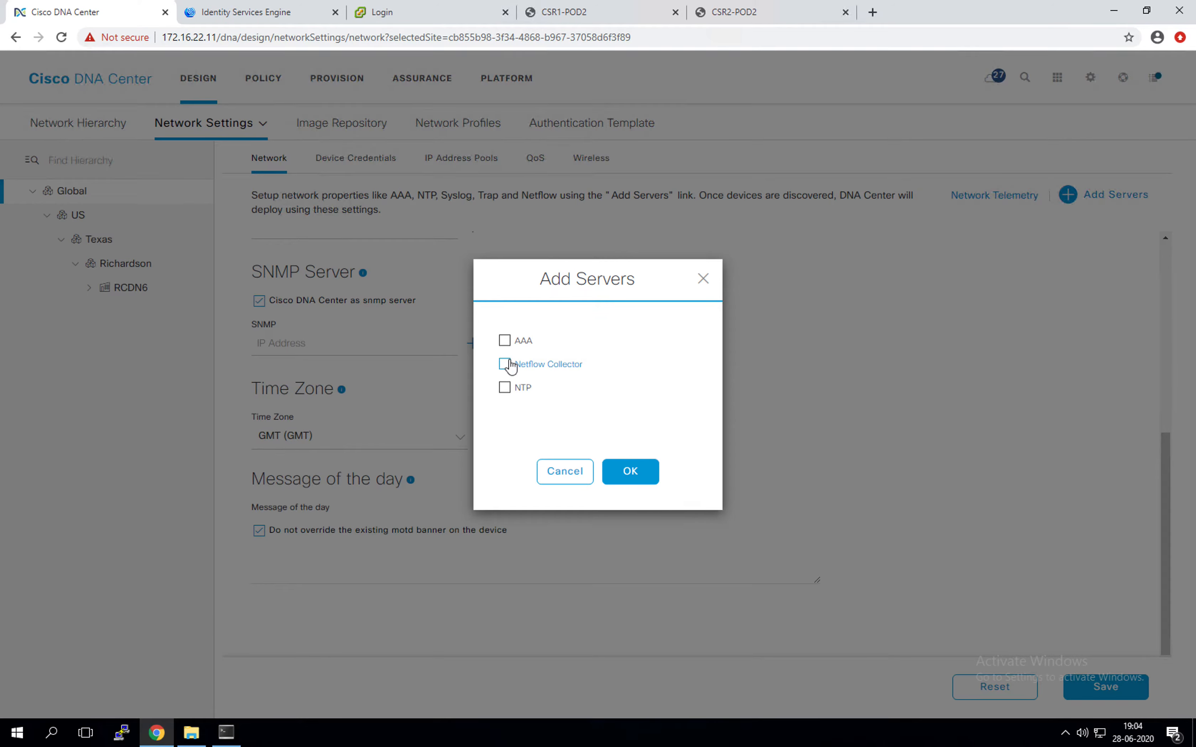
pyautogui.click(506, 345)
pyautogui.click(506, 388)
pyautogui.click(647, 470)
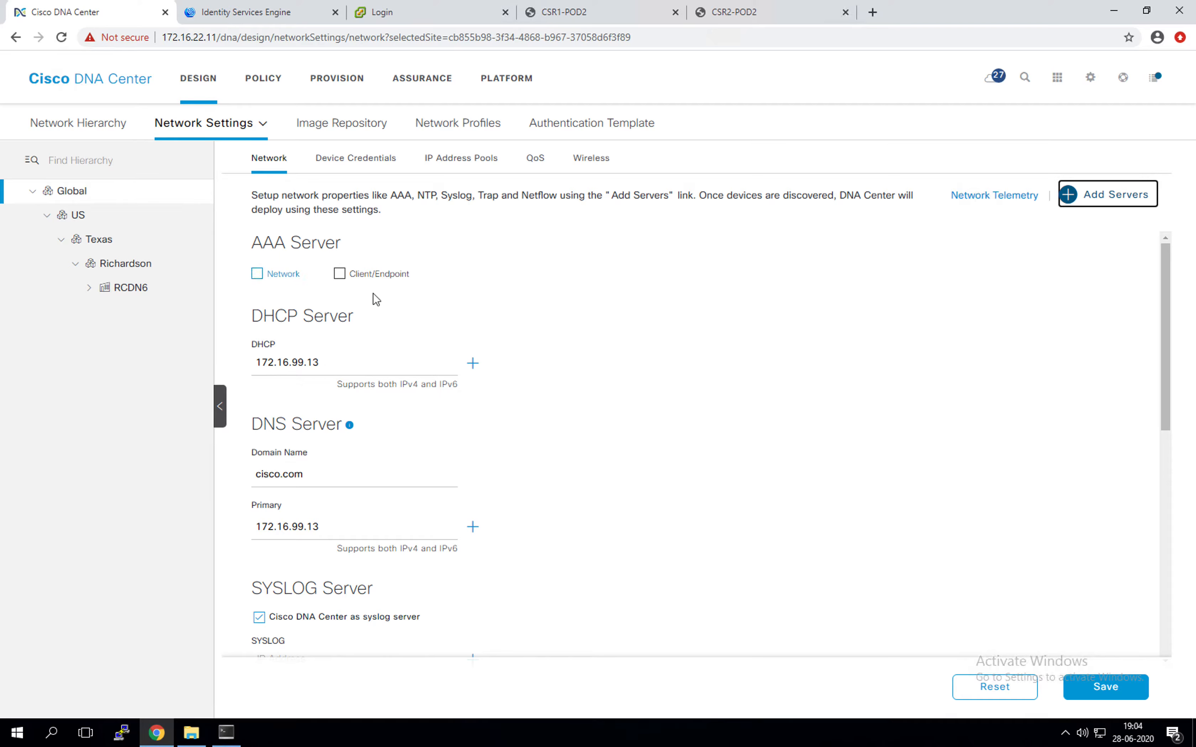
# Step: Enable AAA for Client/Endpoint with ISE as the server type and RADIUS as the protocol
pyautogui.click(339, 275)
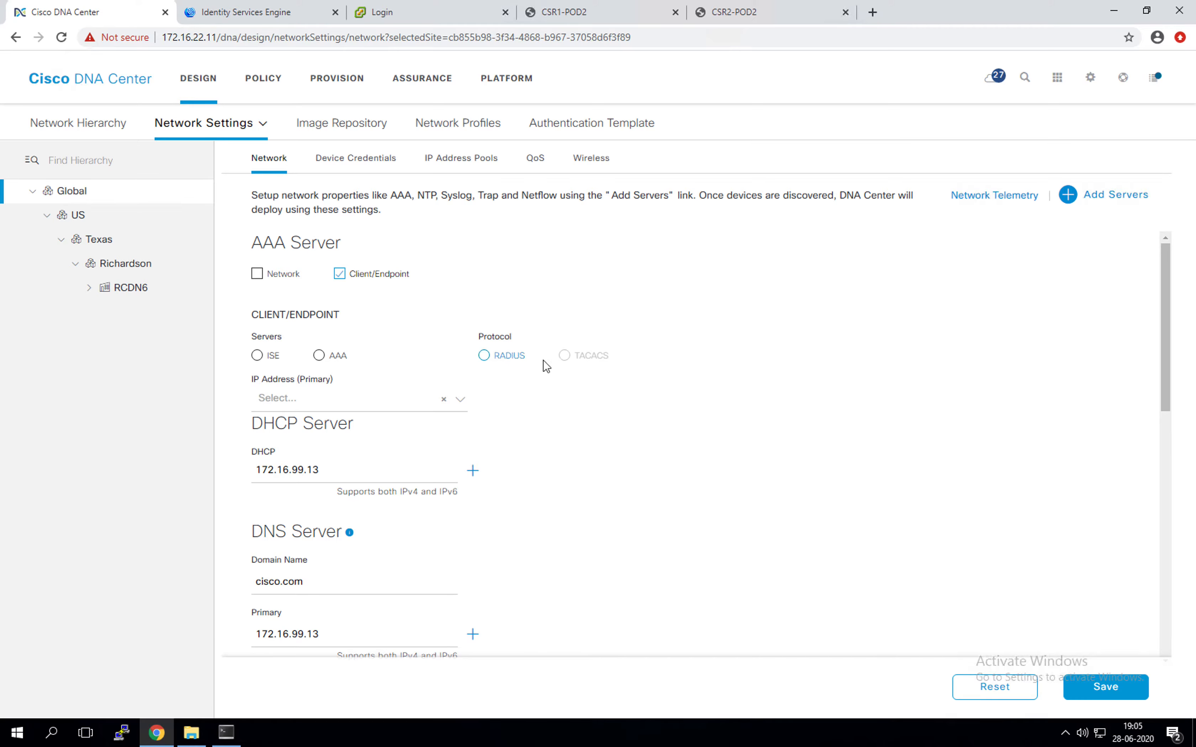
pyautogui.doubleClick(483, 363)
pyautogui.click(484, 354)
pyautogui.click(257, 355)
pyautogui.click(257, 358)
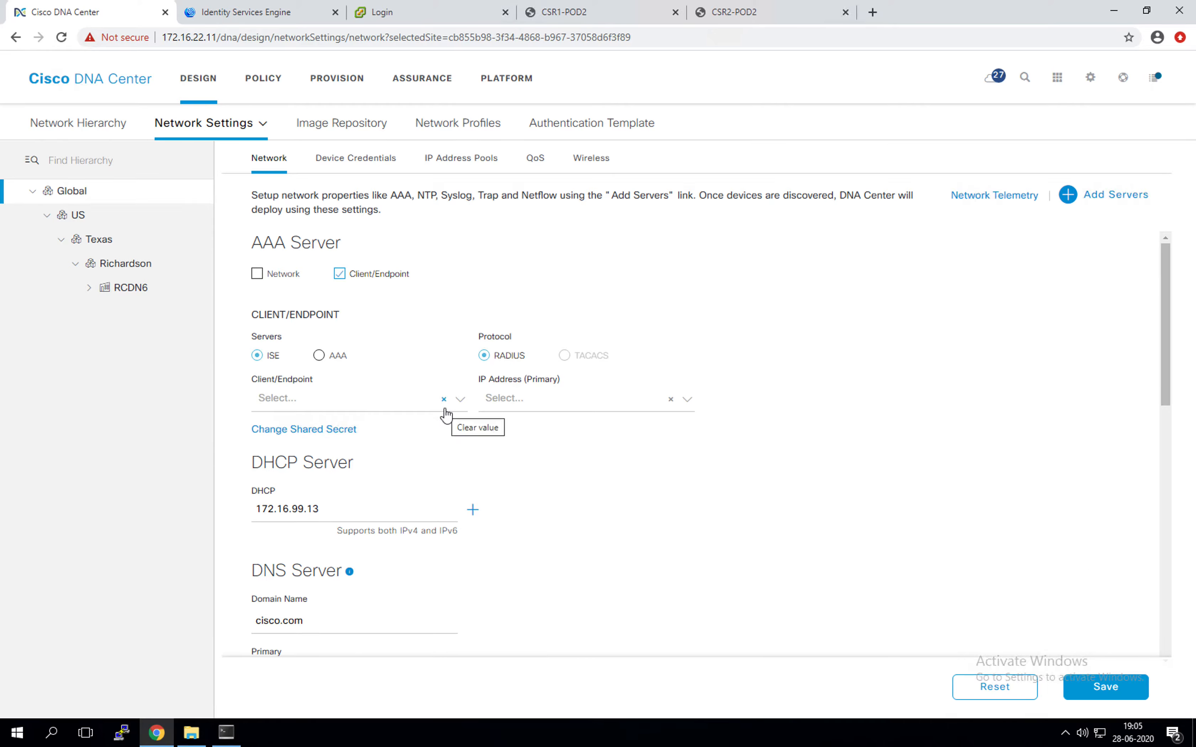
# Step: Choose 172.16.24.11 as both the Client/Endpoint ISE server and the primary IP address
pyautogui.click(373, 400)
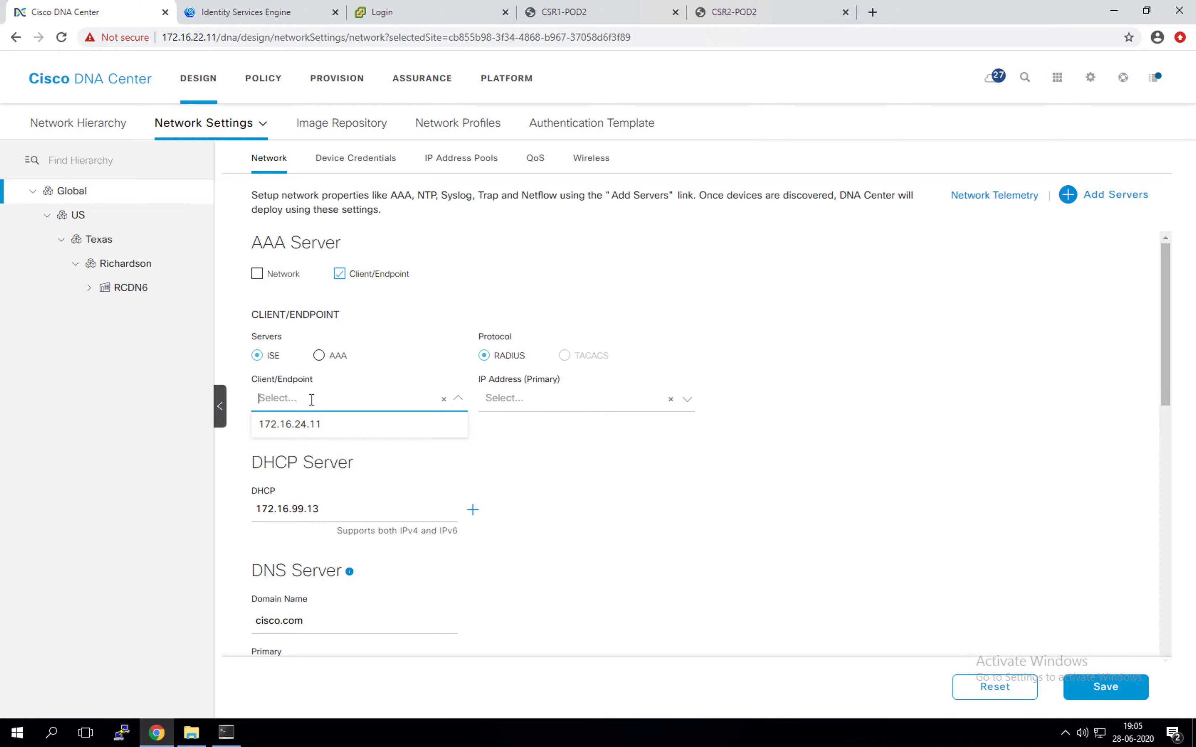
pyautogui.click(311, 431)
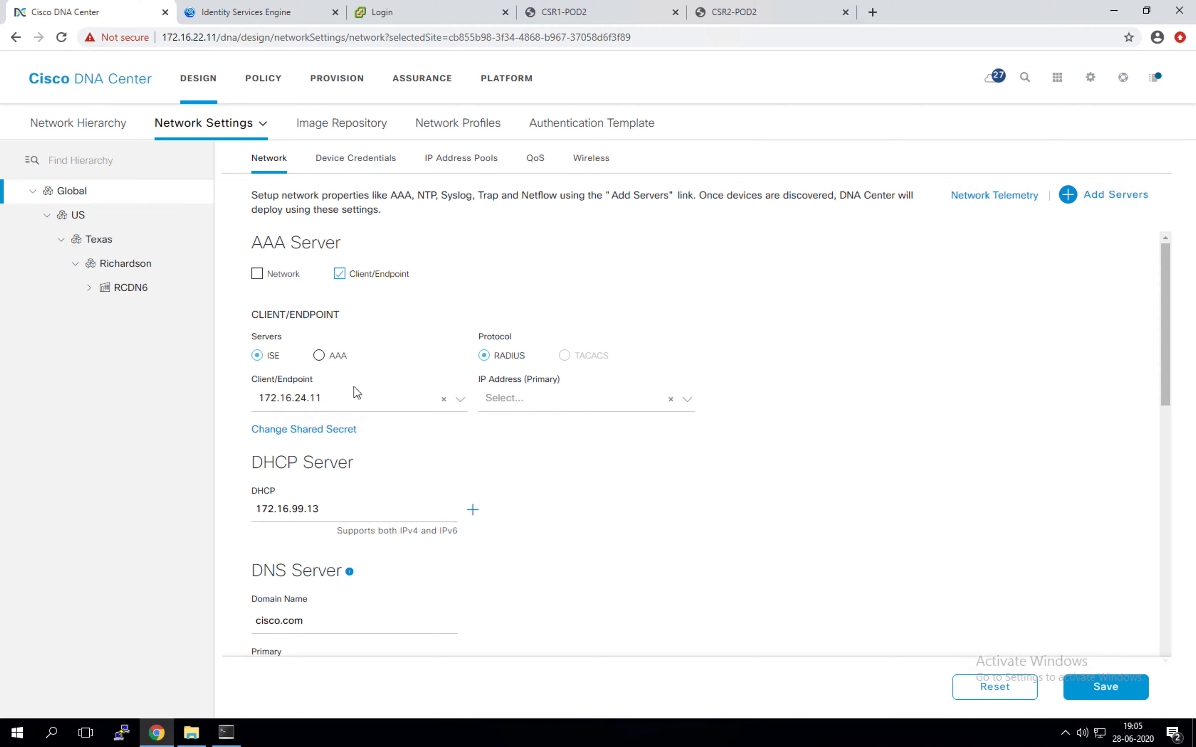
pyautogui.click(526, 401)
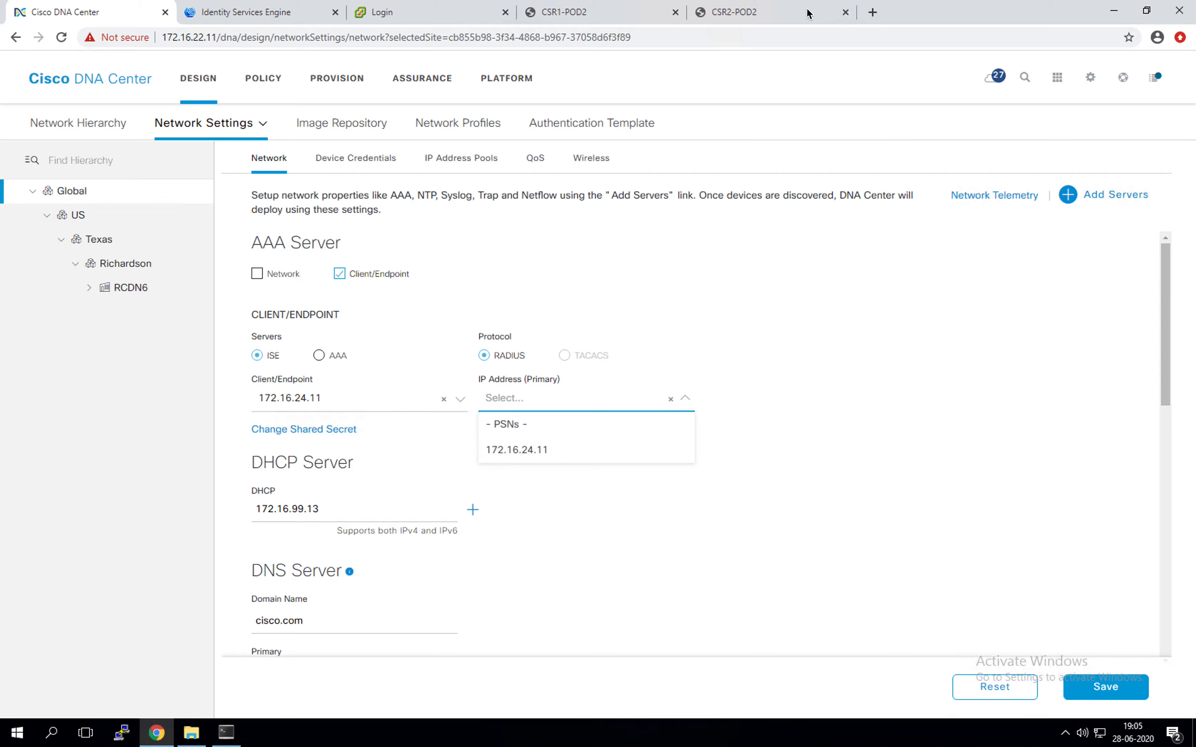
pyautogui.click(831, 9)
pyautogui.click(821, 39)
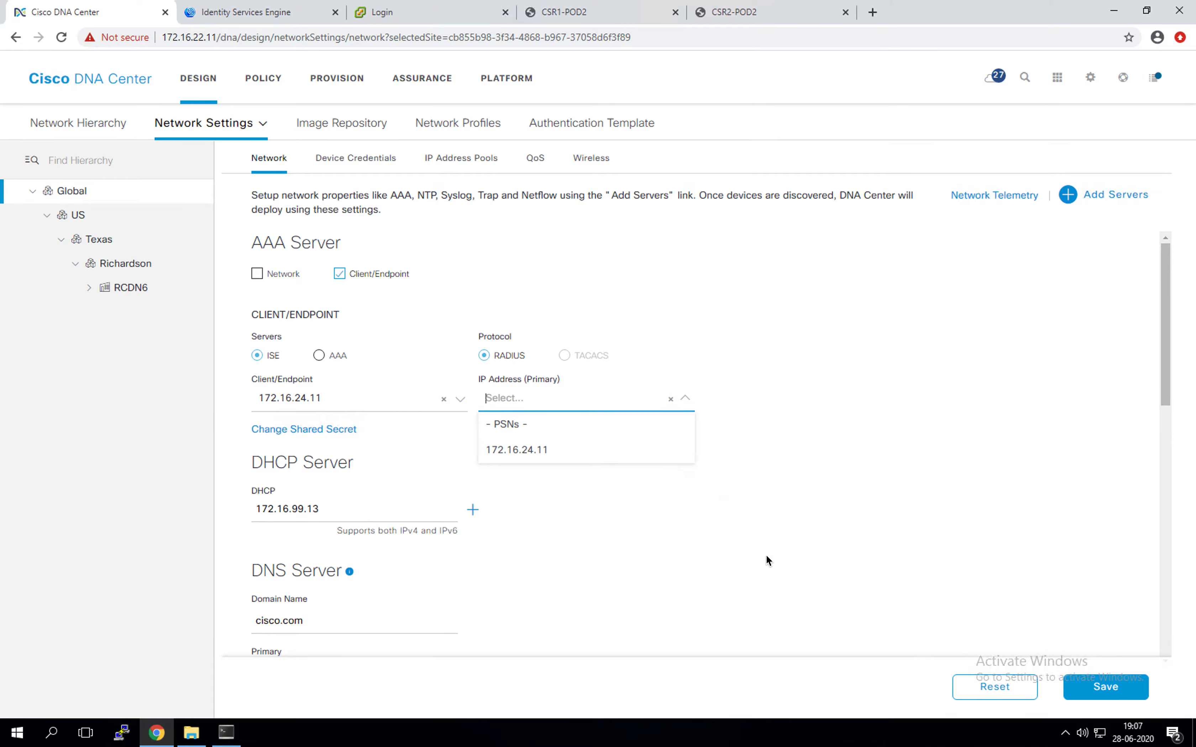
pyautogui.click(766, 556)
pyautogui.click(511, 406)
pyautogui.click(519, 450)
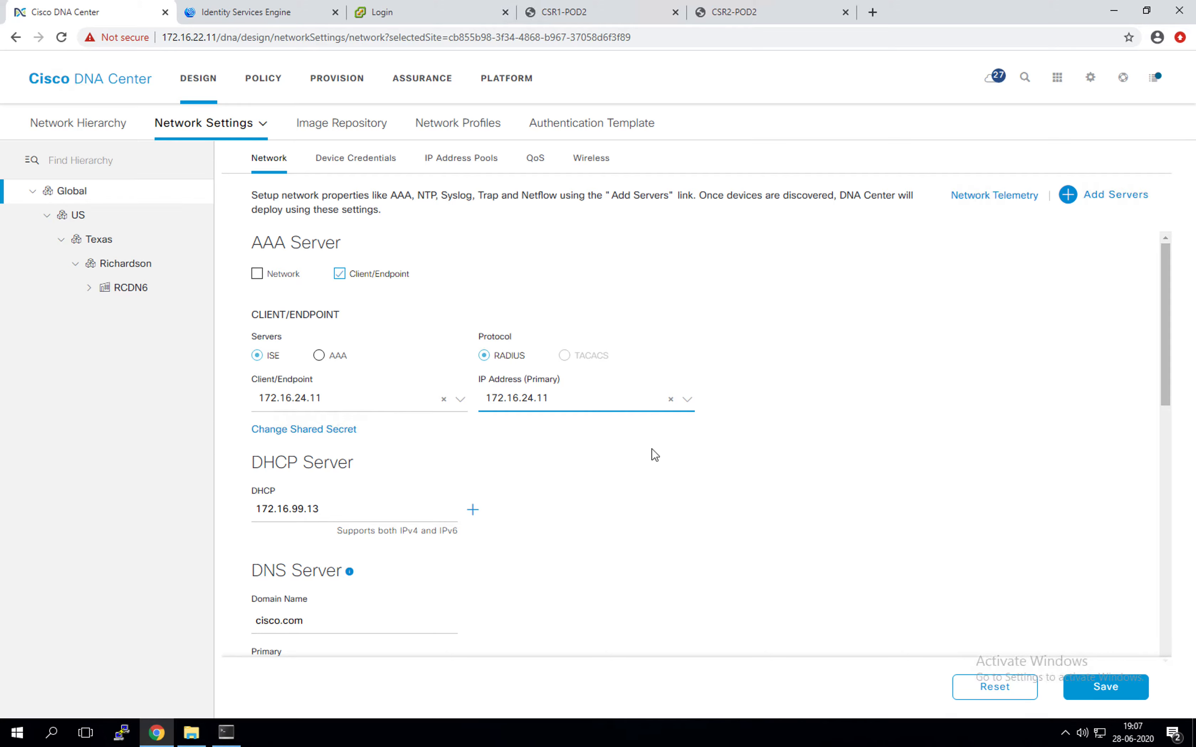
pyautogui.scroll(-10, 655, 451)
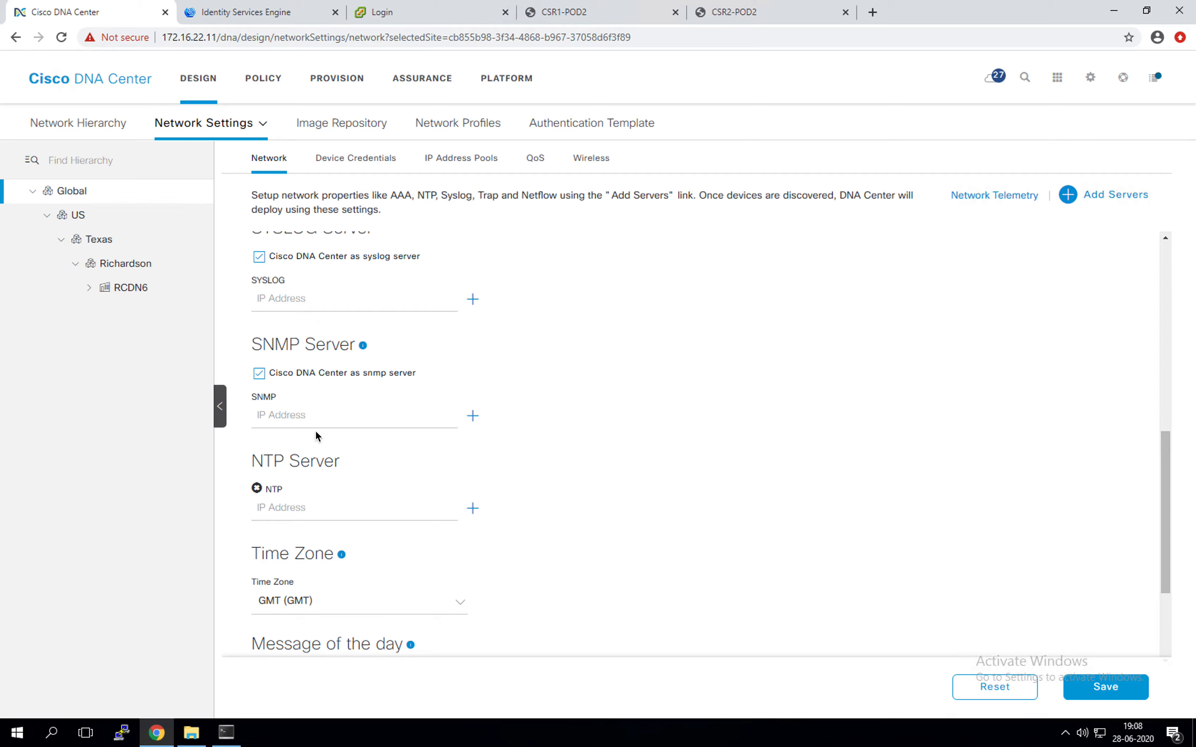
# Step: Set the Global NTP server to 172.16.29.1 and save the network settings
pyautogui.click(299, 510)
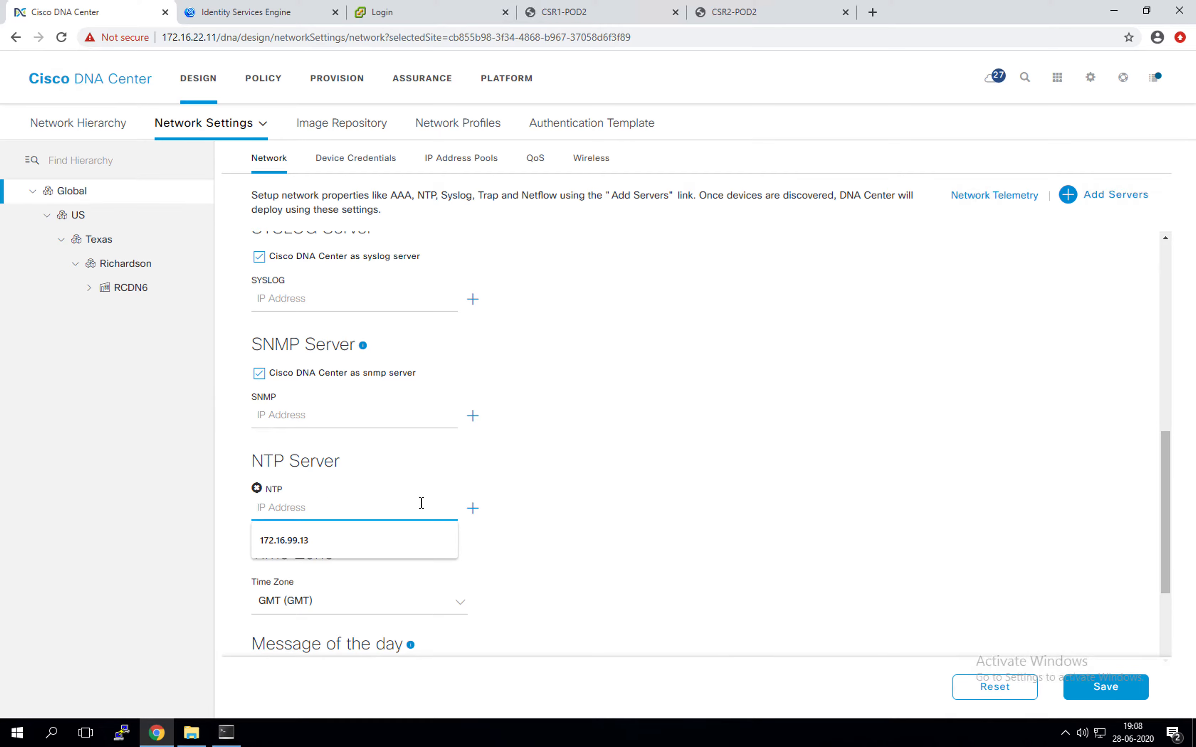
pyautogui.scroll(5, 420, 500)
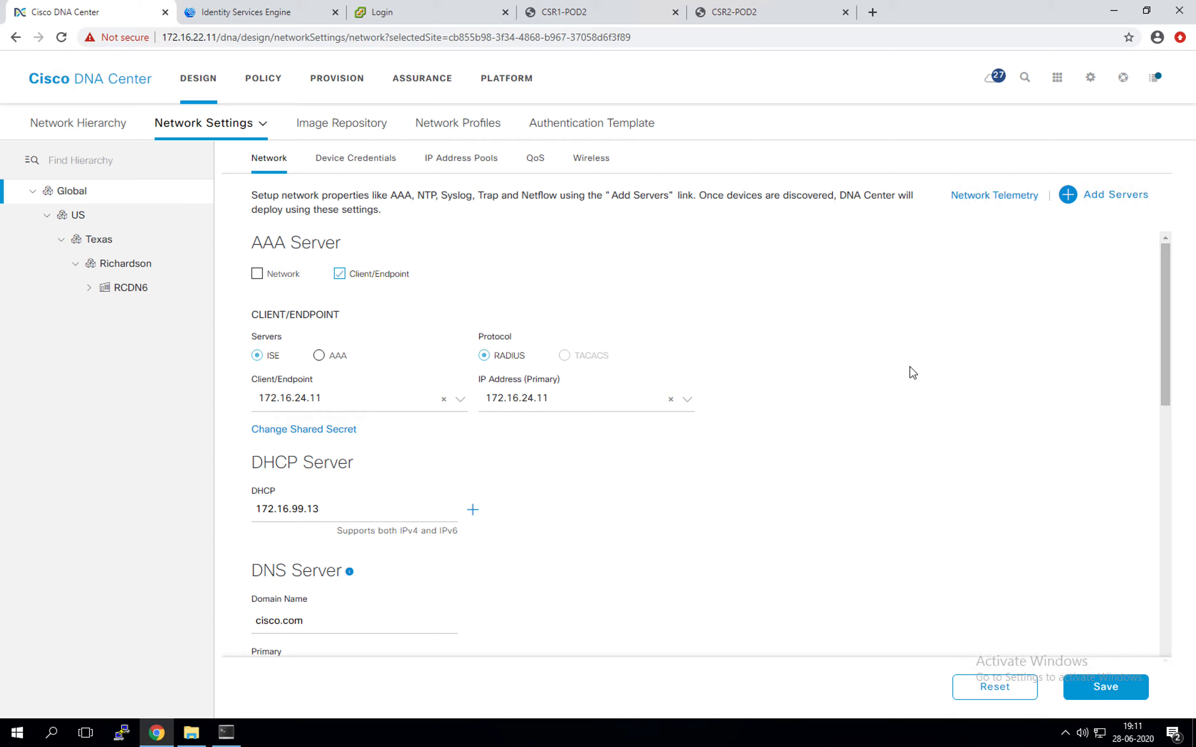
pyautogui.scroll(-5, 896, 367)
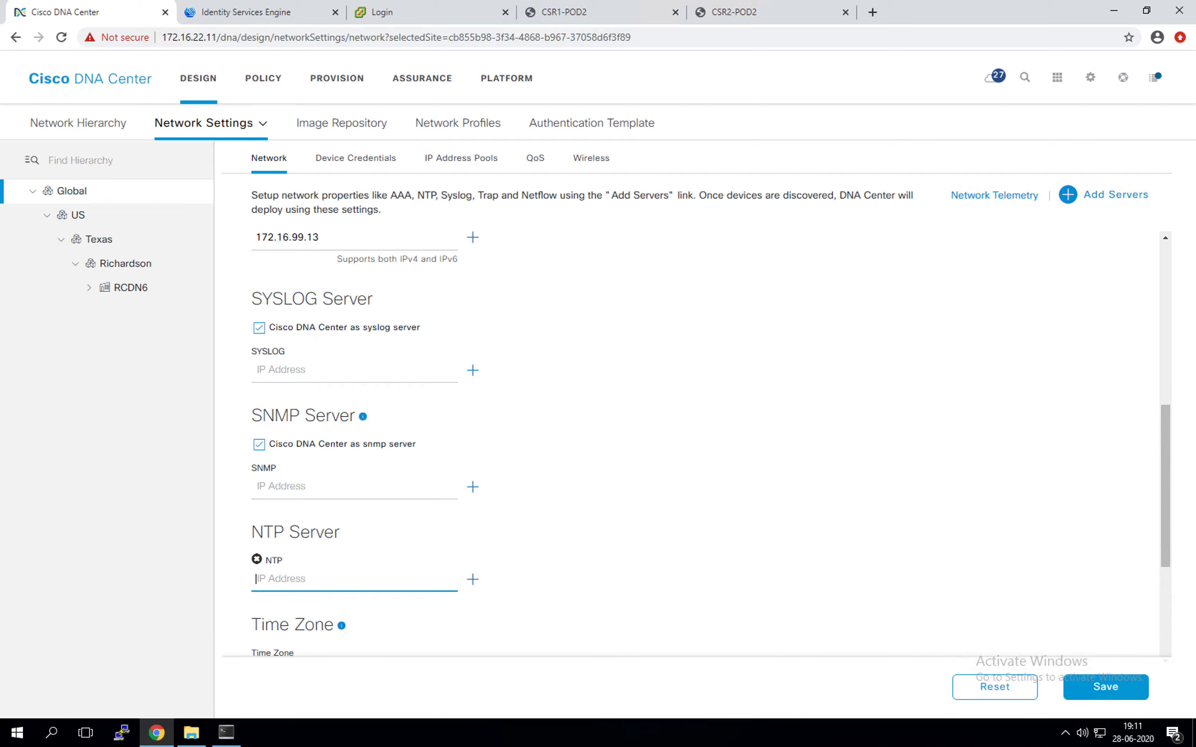
pyautogui.click(303, 584)
pyautogui.write('172.16.29.1')
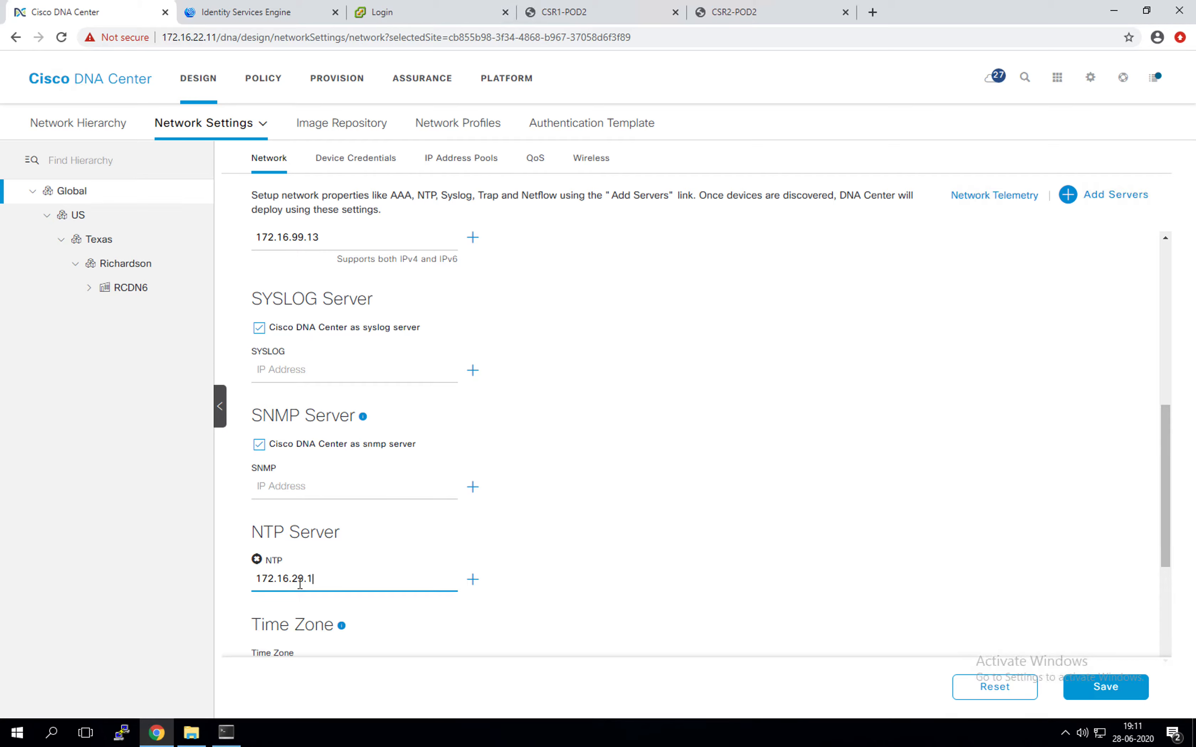
pyautogui.scroll(-5, 406, 458)
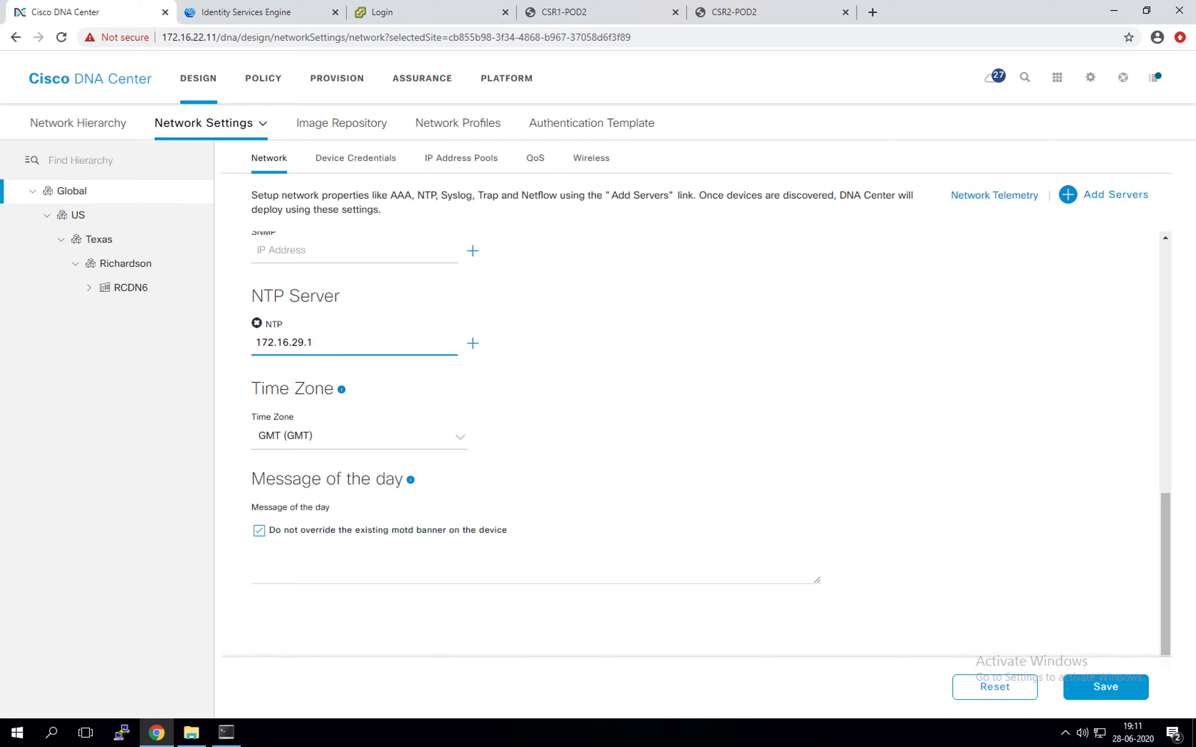
pyautogui.click(1103, 687)
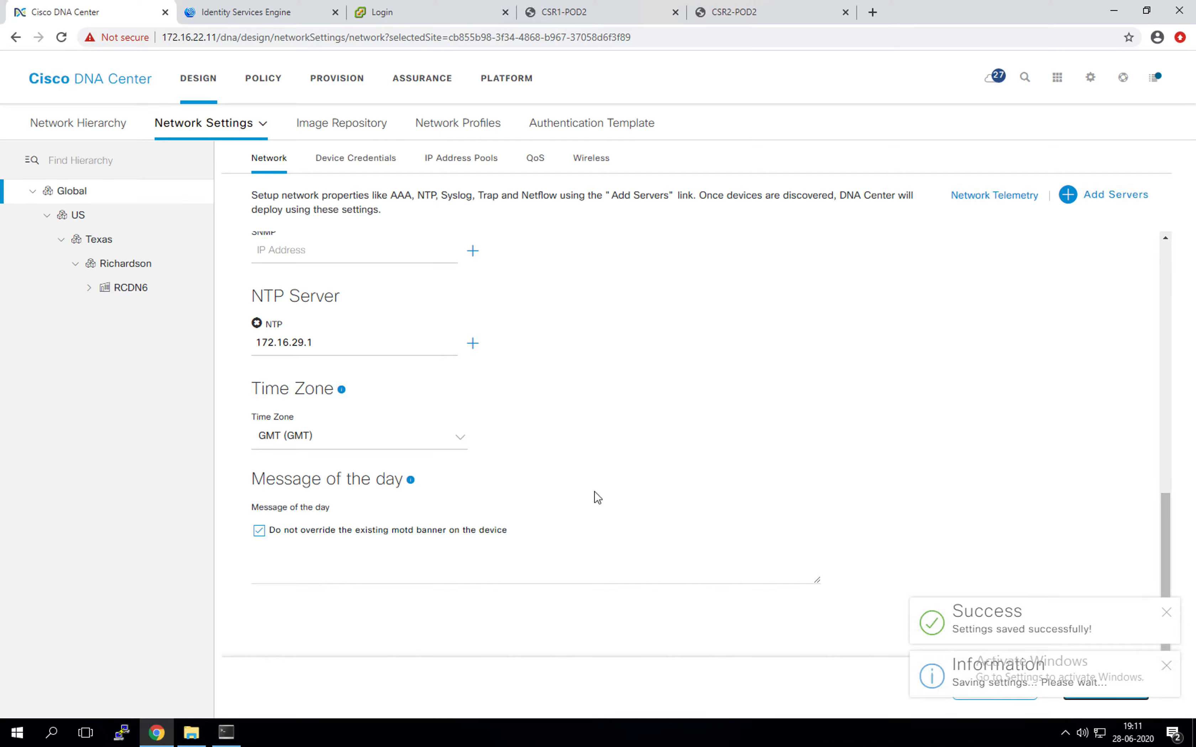
pyautogui.scroll(1, 427, 339)
pyautogui.scroll(5, 420, 372)
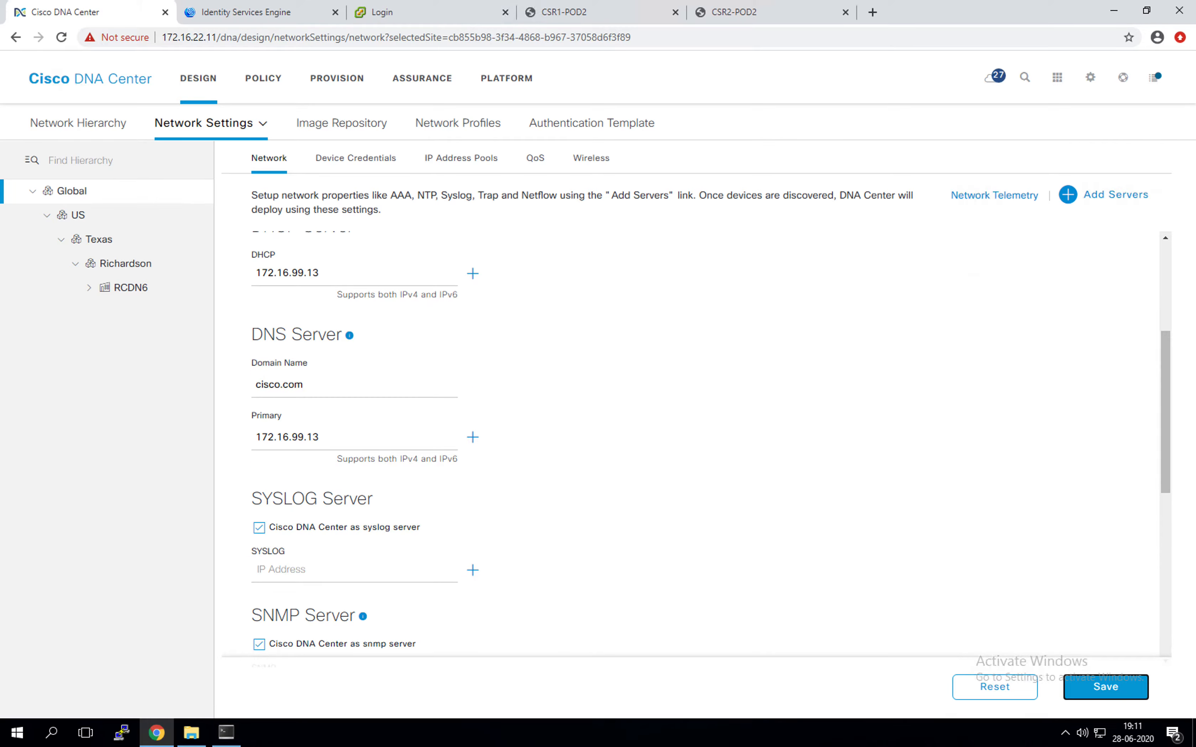
# Step: Open the Global device credentials, select the sdaadmin CLI credential for the site, and save it
pyautogui.click(354, 159)
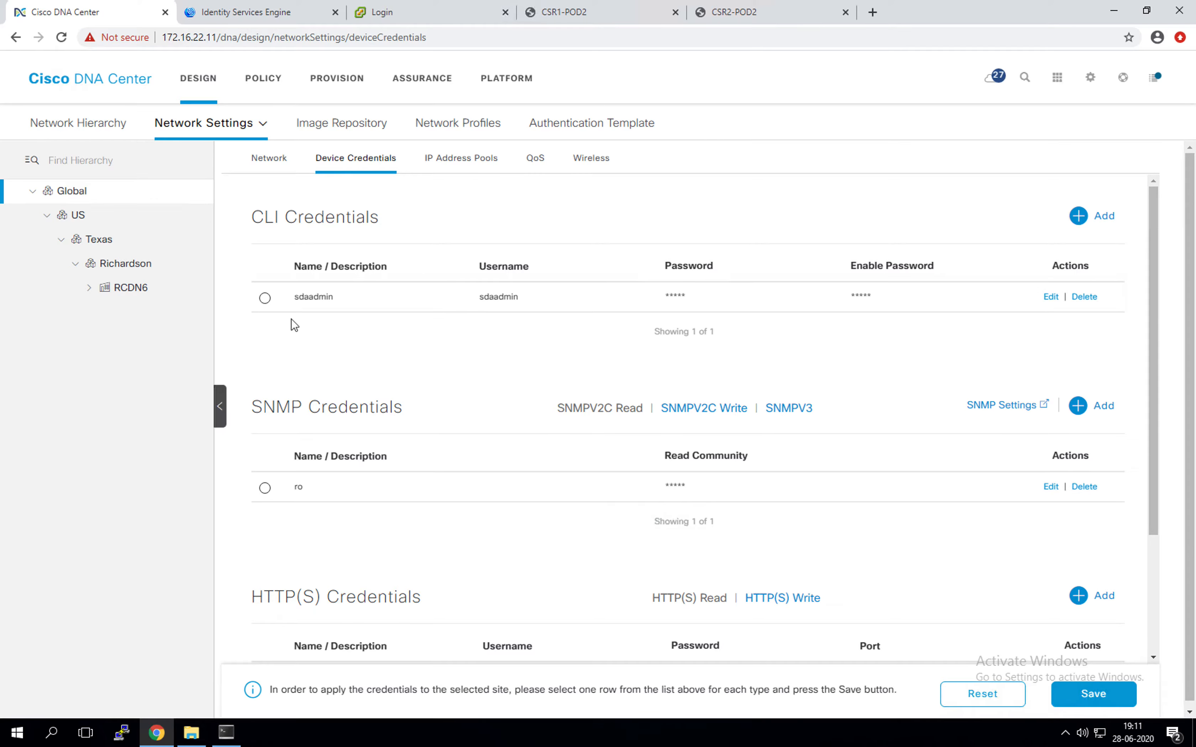
pyautogui.click(265, 297)
pyautogui.click(1078, 702)
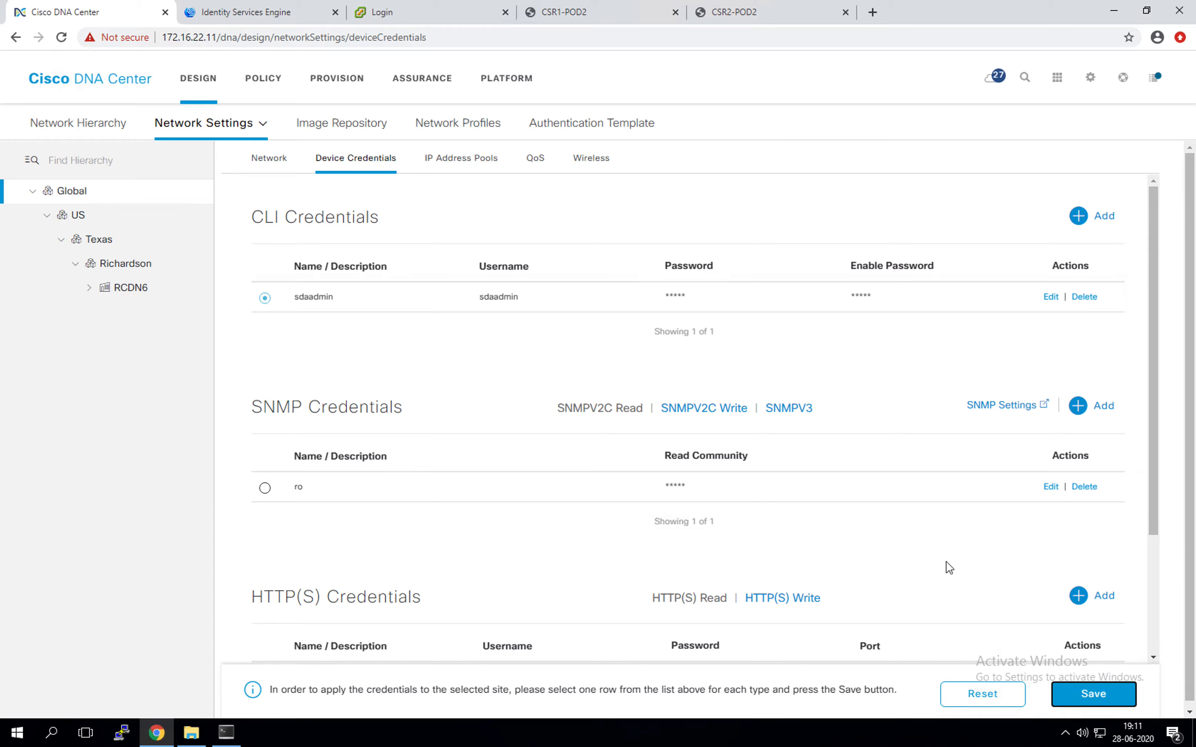
pyautogui.click(265, 489)
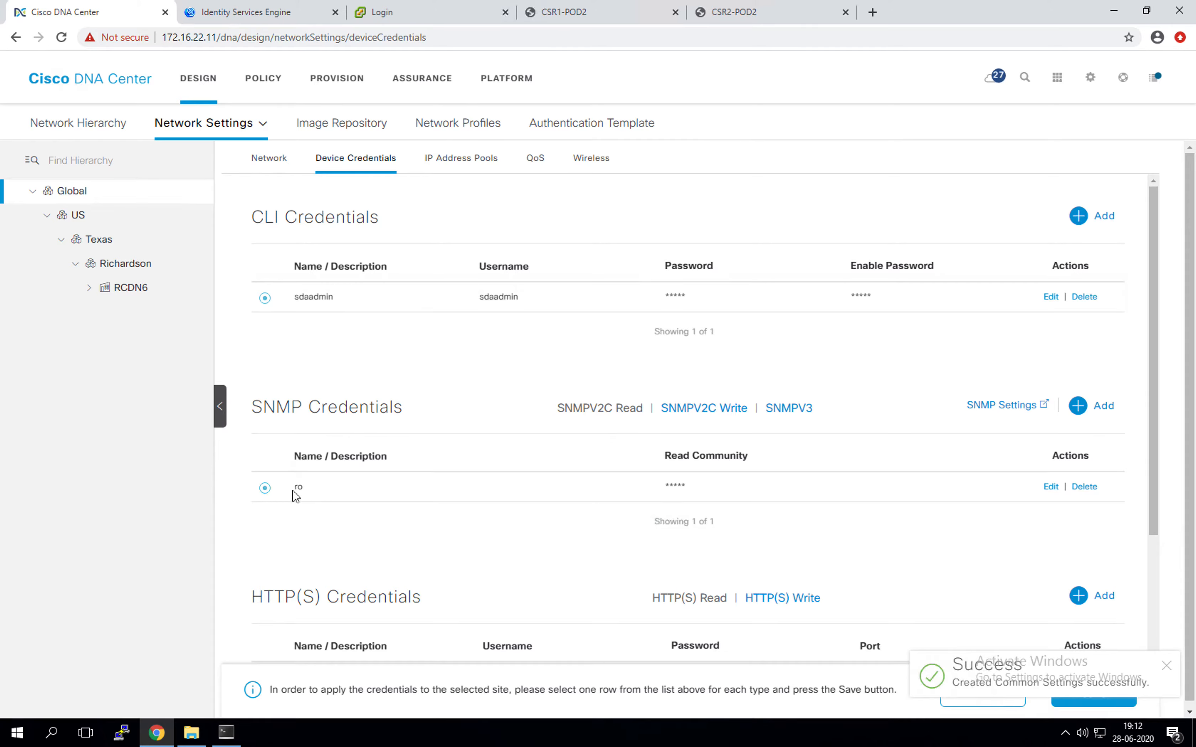
pyautogui.click(1083, 696)
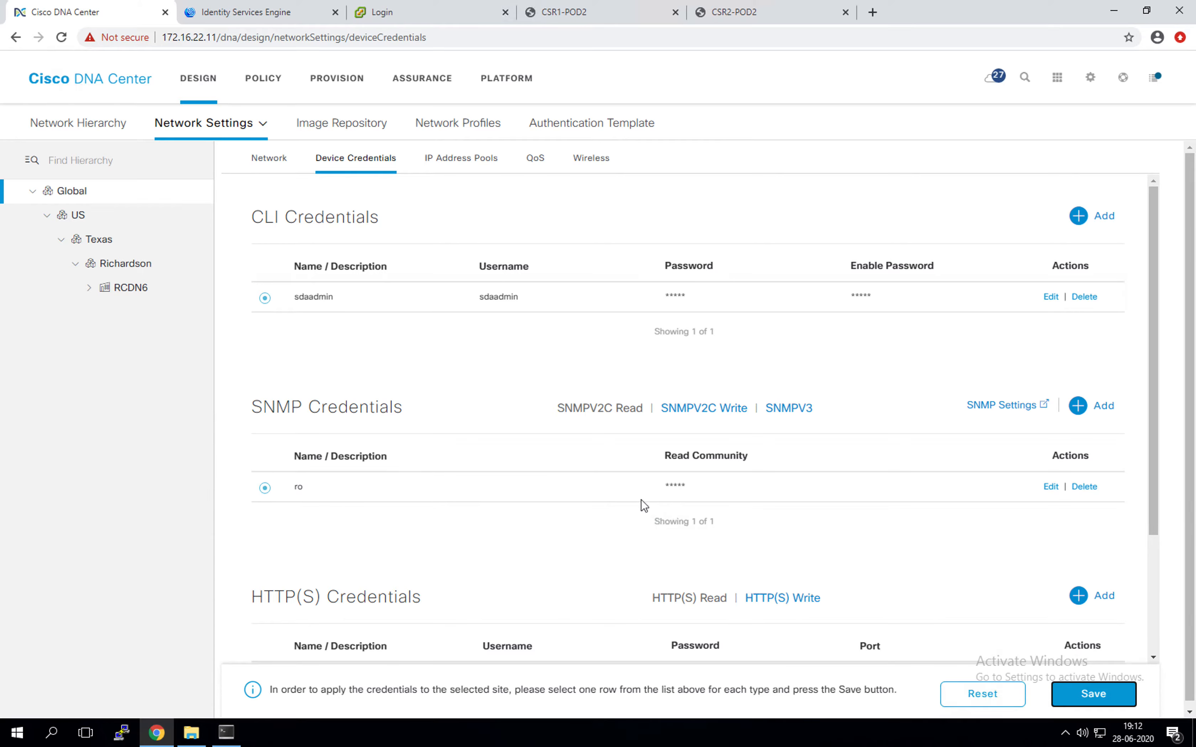
pyautogui.click(717, 408)
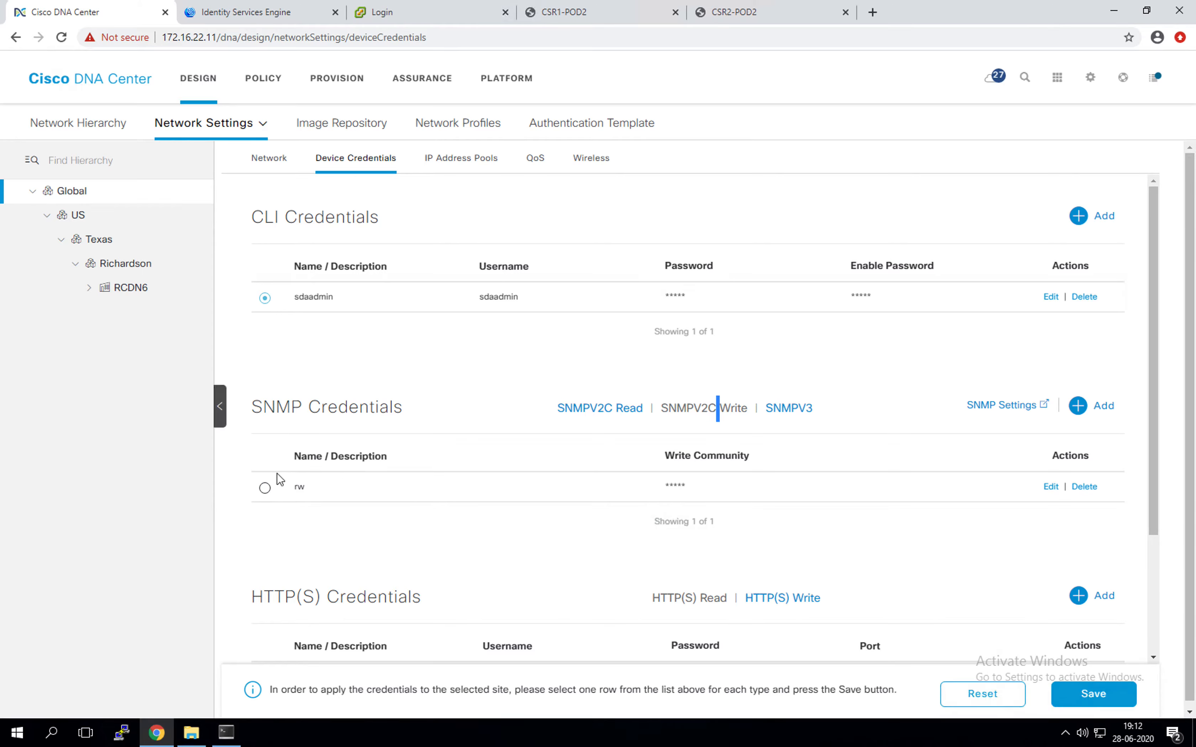
pyautogui.click(265, 488)
pyautogui.click(1082, 692)
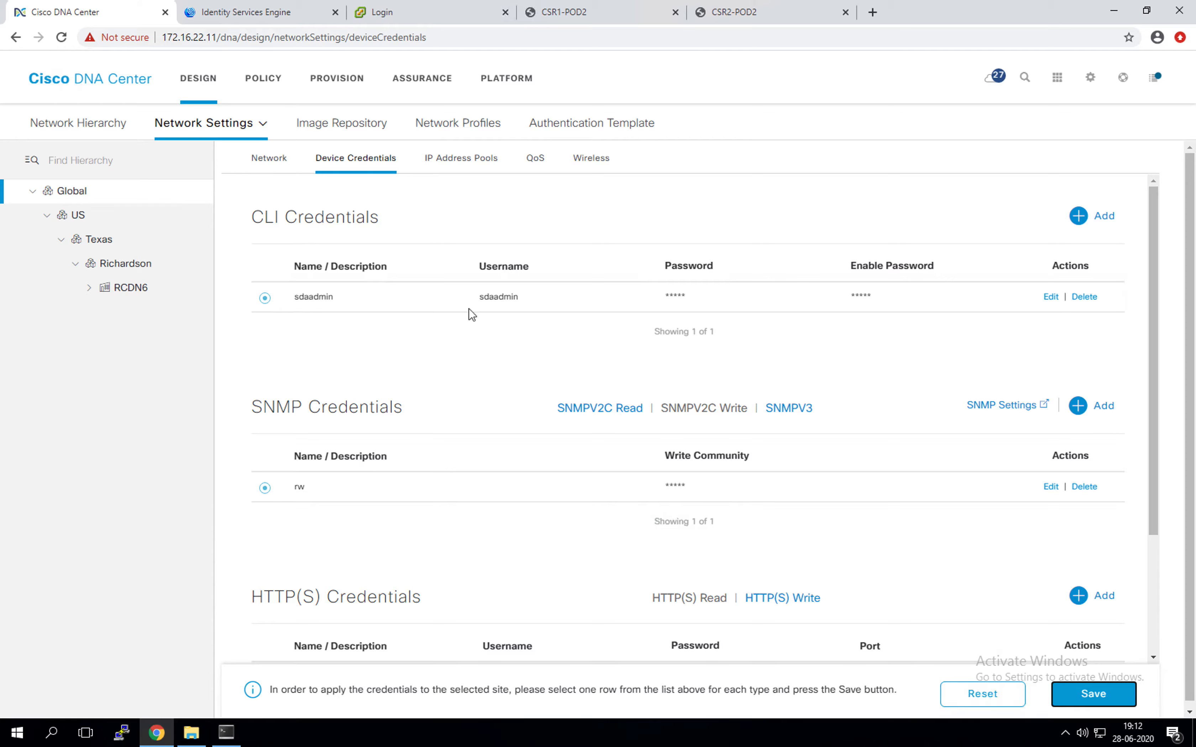
# Step: Start a Global IPv4 address pool named IPP_OV_Prod with subnet 192.2.11.0, prefix length /24 and gateway 192.2.11.1
pyautogui.click(457, 167)
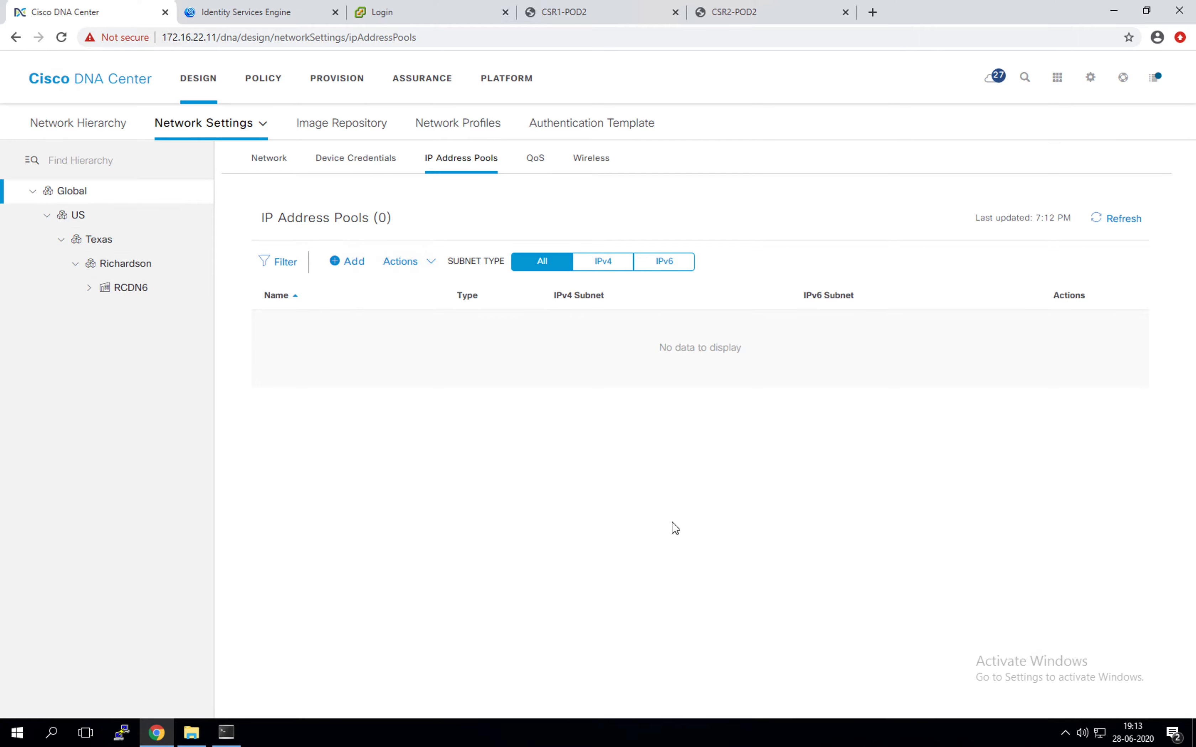
pyautogui.click(354, 262)
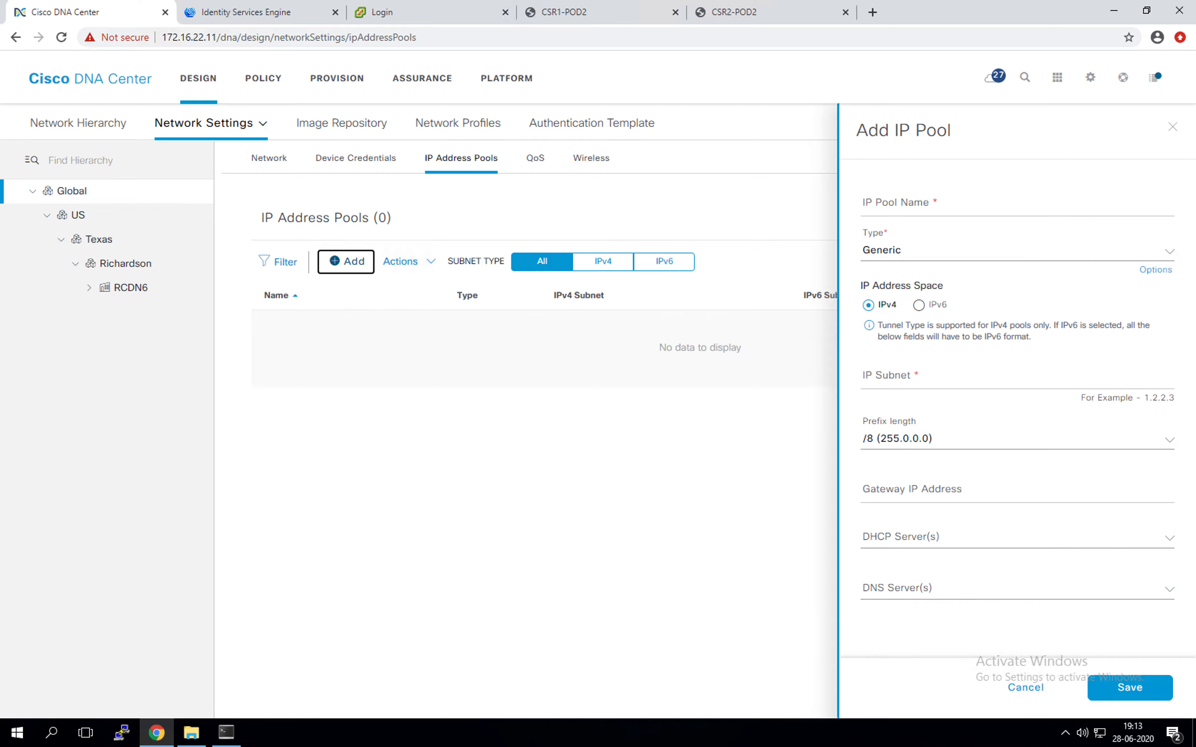
pyautogui.click(884, 210)
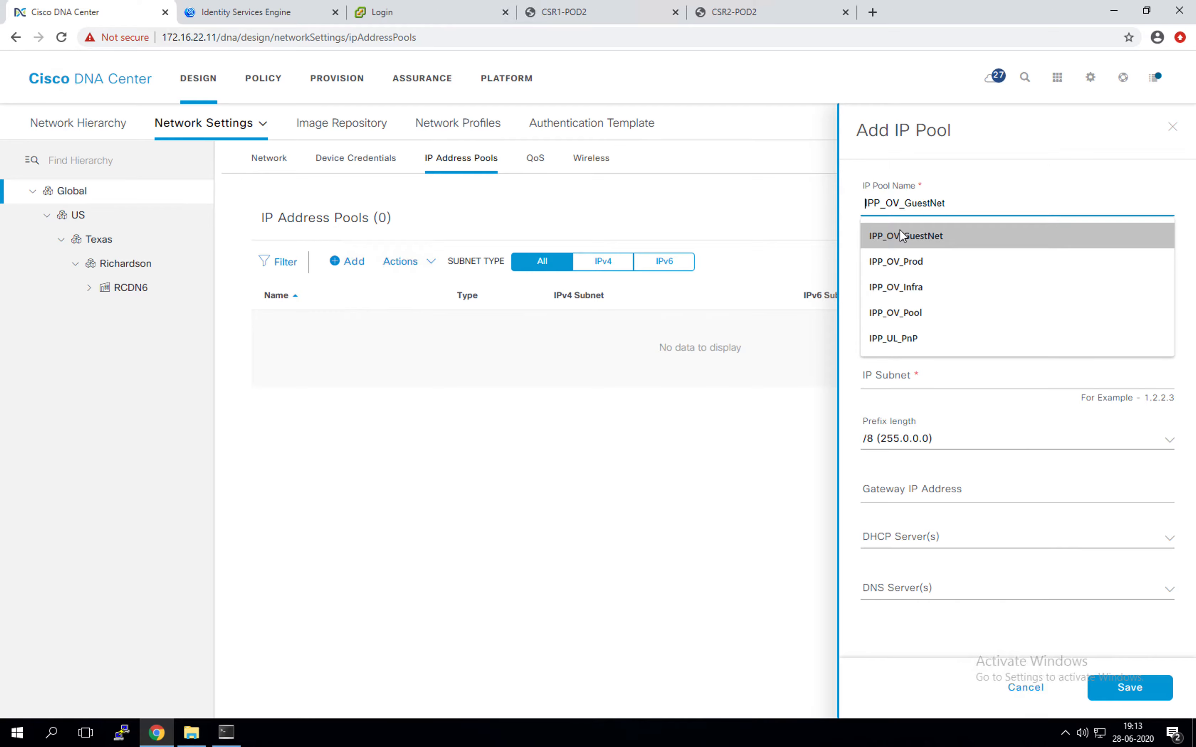
pyautogui.click(914, 261)
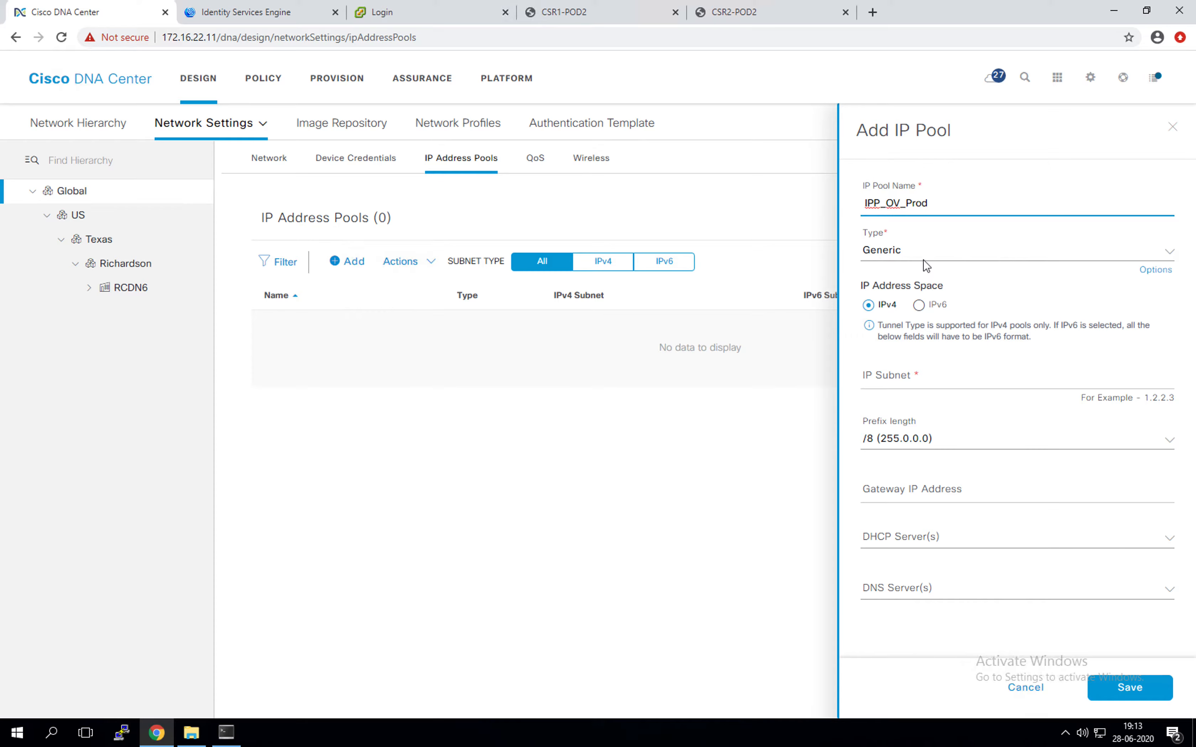
pyautogui.click(918, 378)
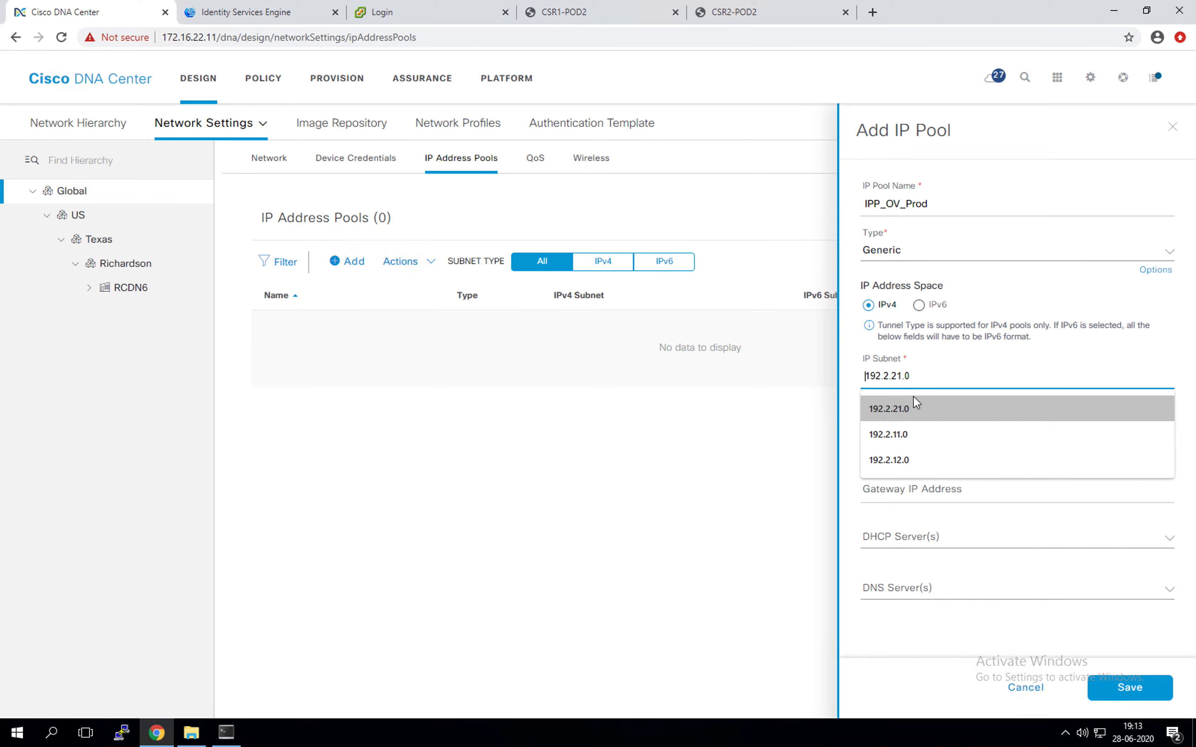
pyautogui.click(913, 433)
pyautogui.click(933, 442)
pyautogui.scroll(-6, 939, 544)
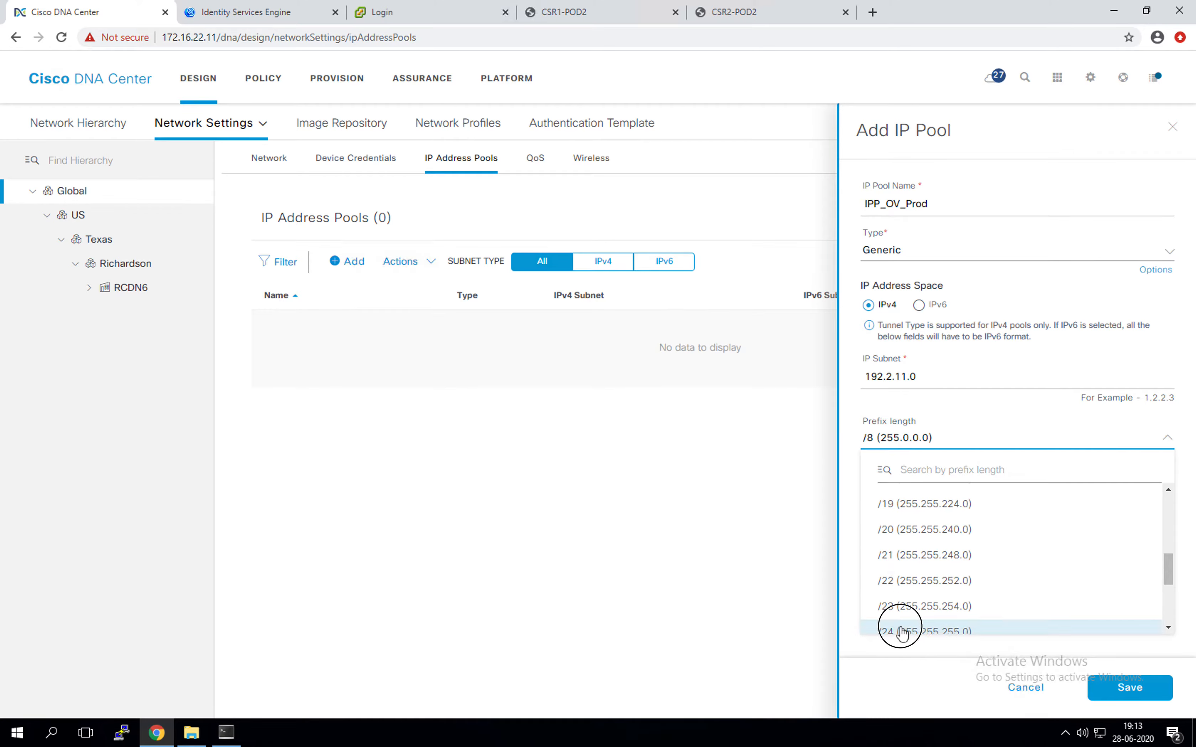
pyautogui.click(905, 629)
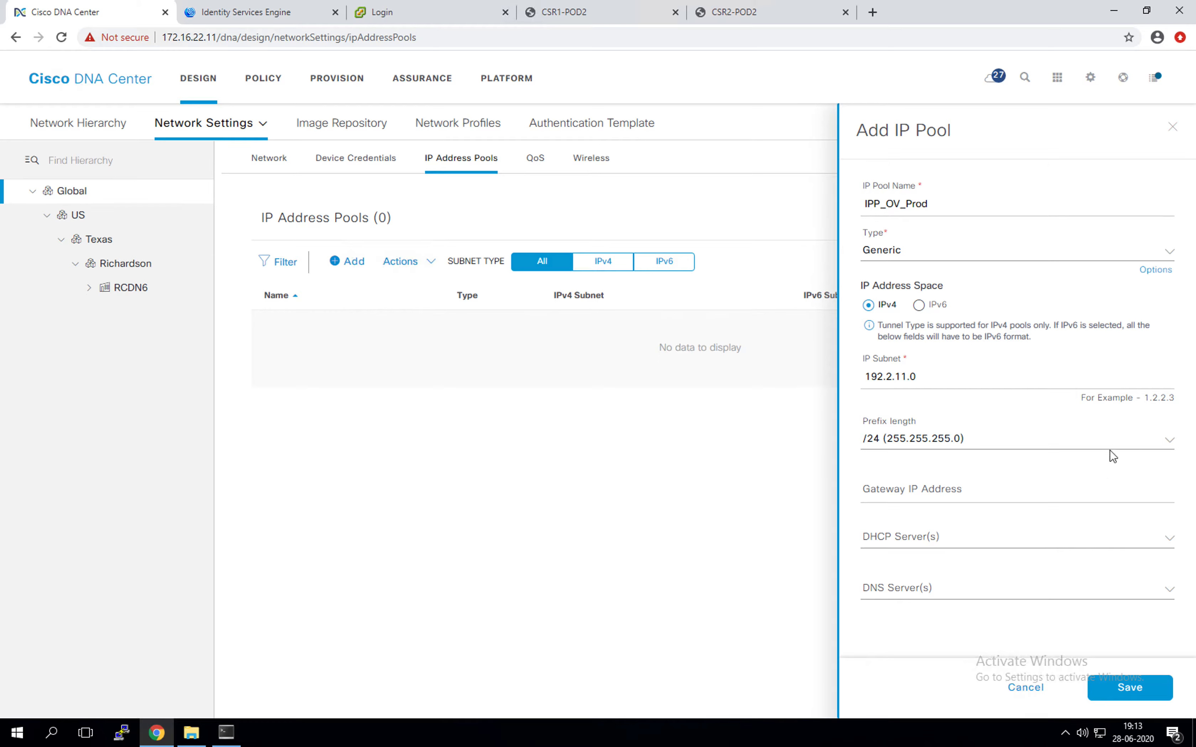
pyautogui.click(983, 493)
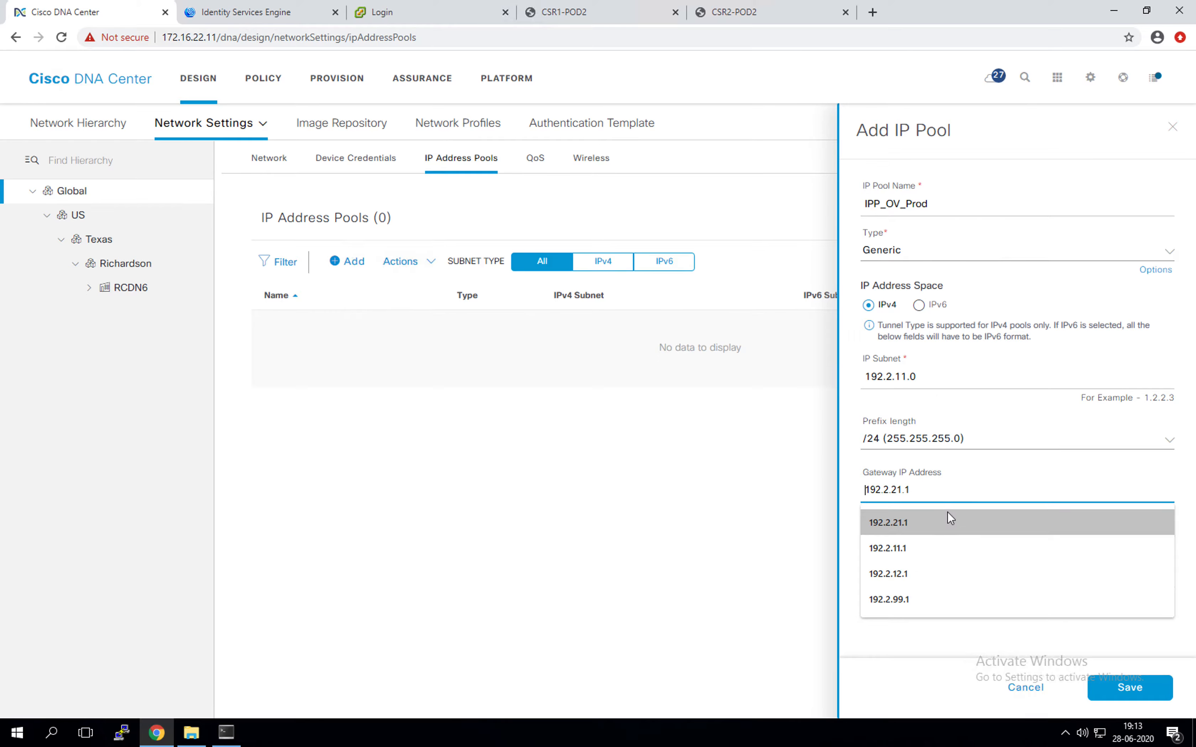
pyautogui.click(934, 552)
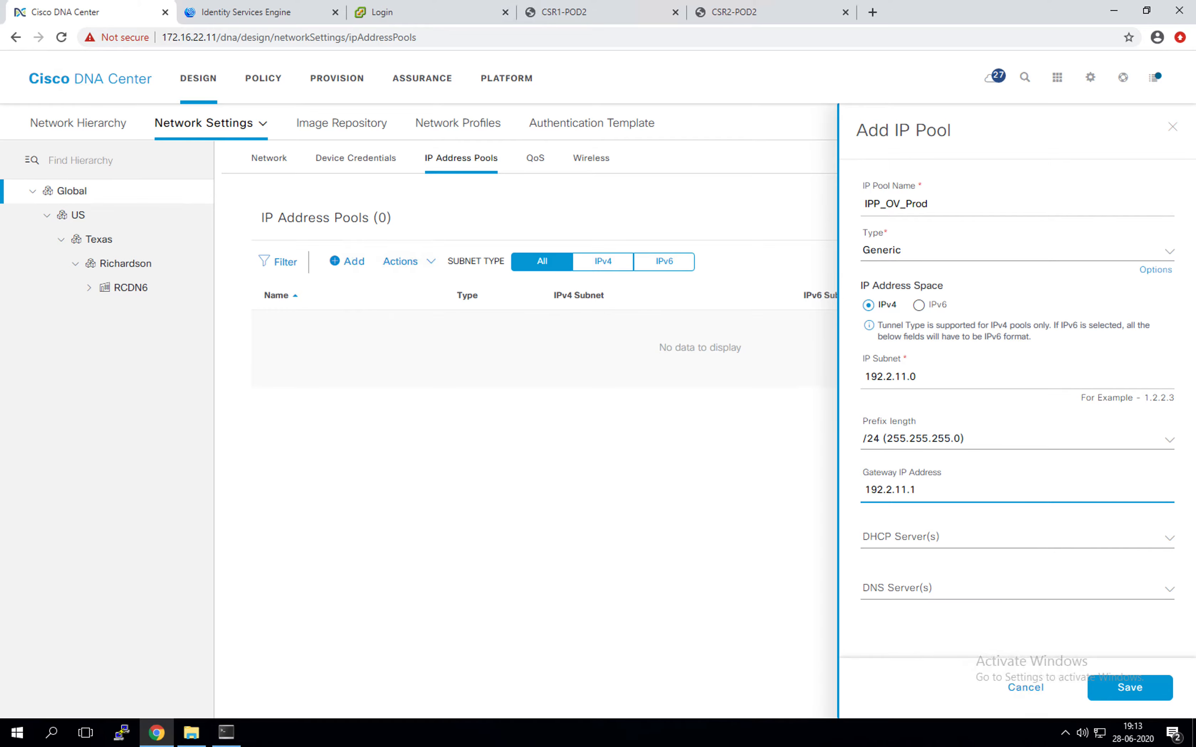
# Step: Assign 172.16.99.13 as both the DHCP and DNS server of the IPP_OV_Prod pool and save the pool
pyautogui.click(930, 545)
pyautogui.click(941, 534)
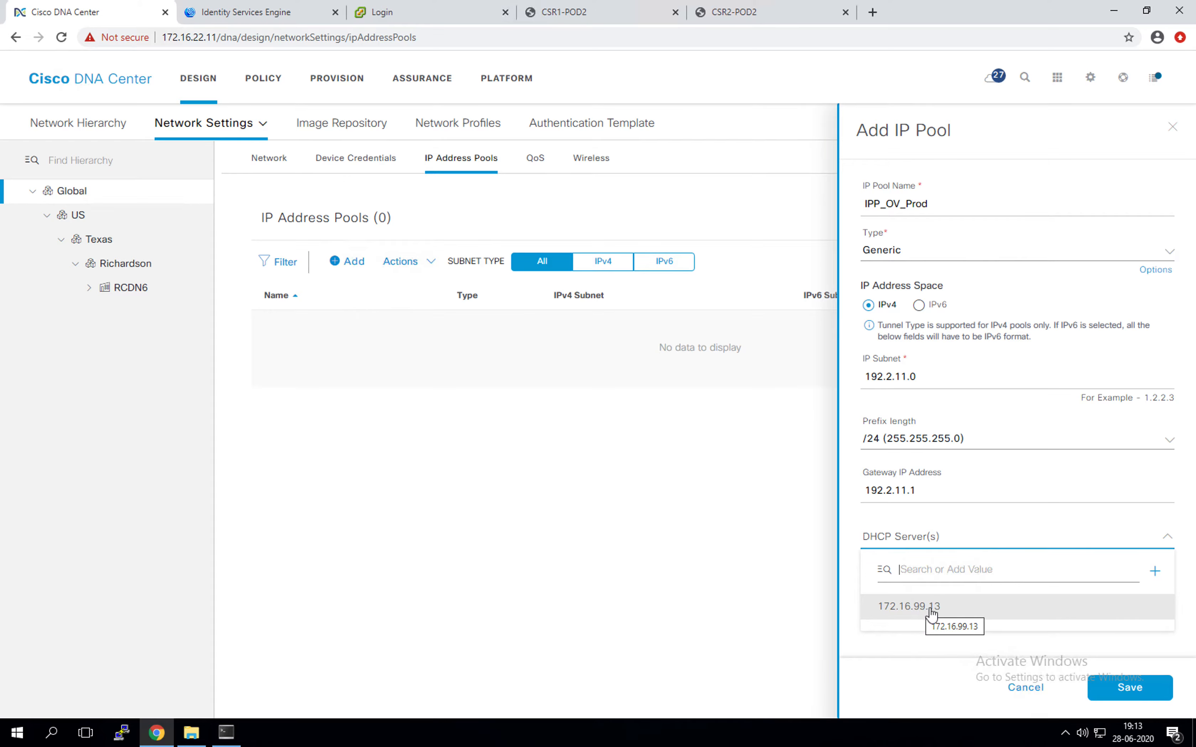
pyautogui.click(920, 611)
pyautogui.click(868, 647)
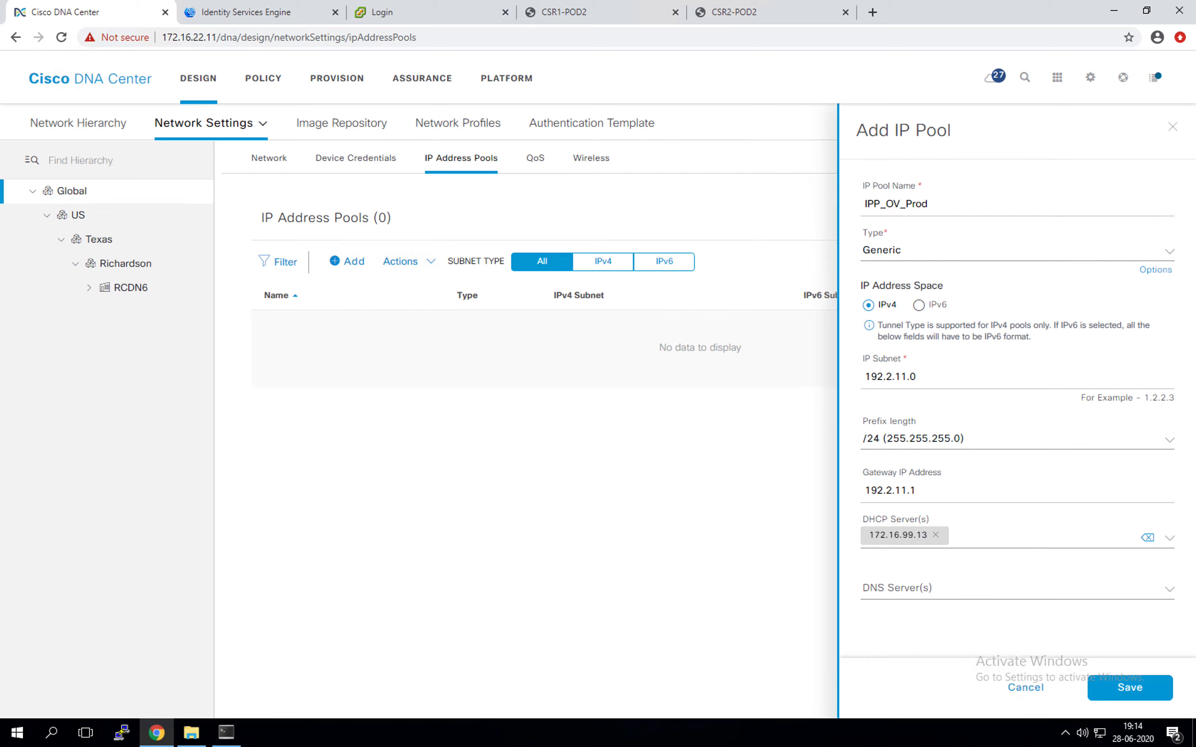
pyautogui.click(921, 587)
pyautogui.click(912, 655)
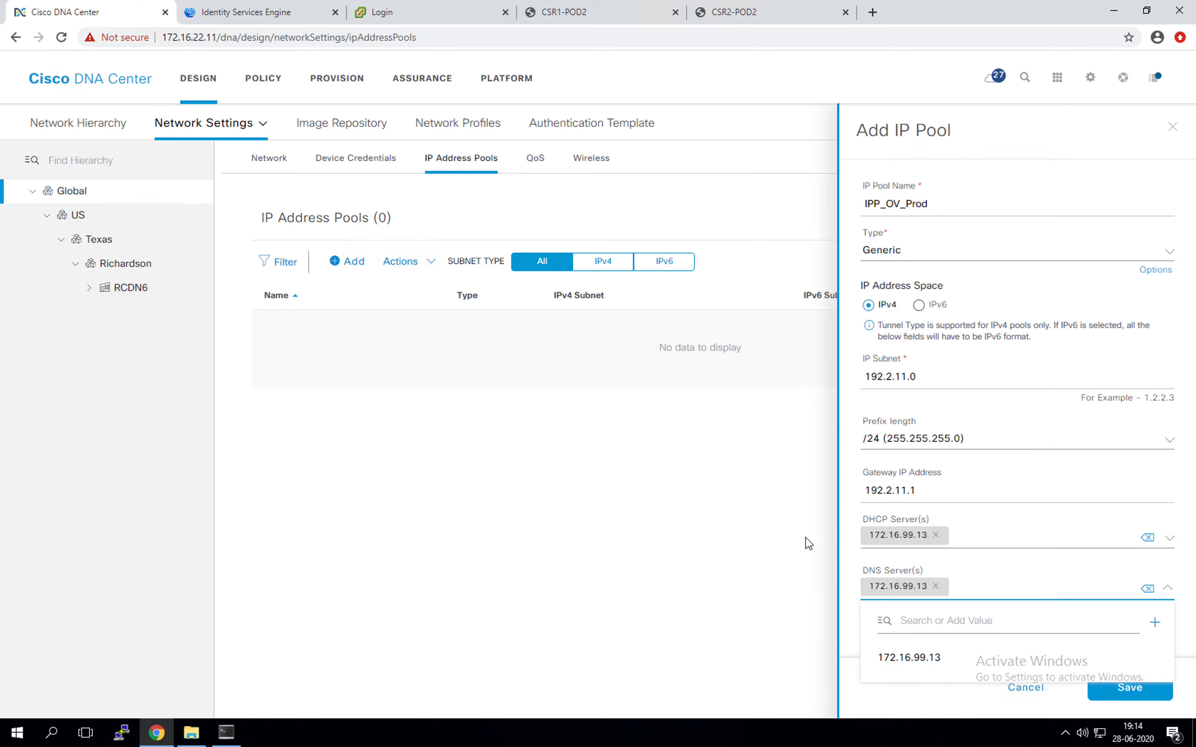
pyautogui.click(855, 689)
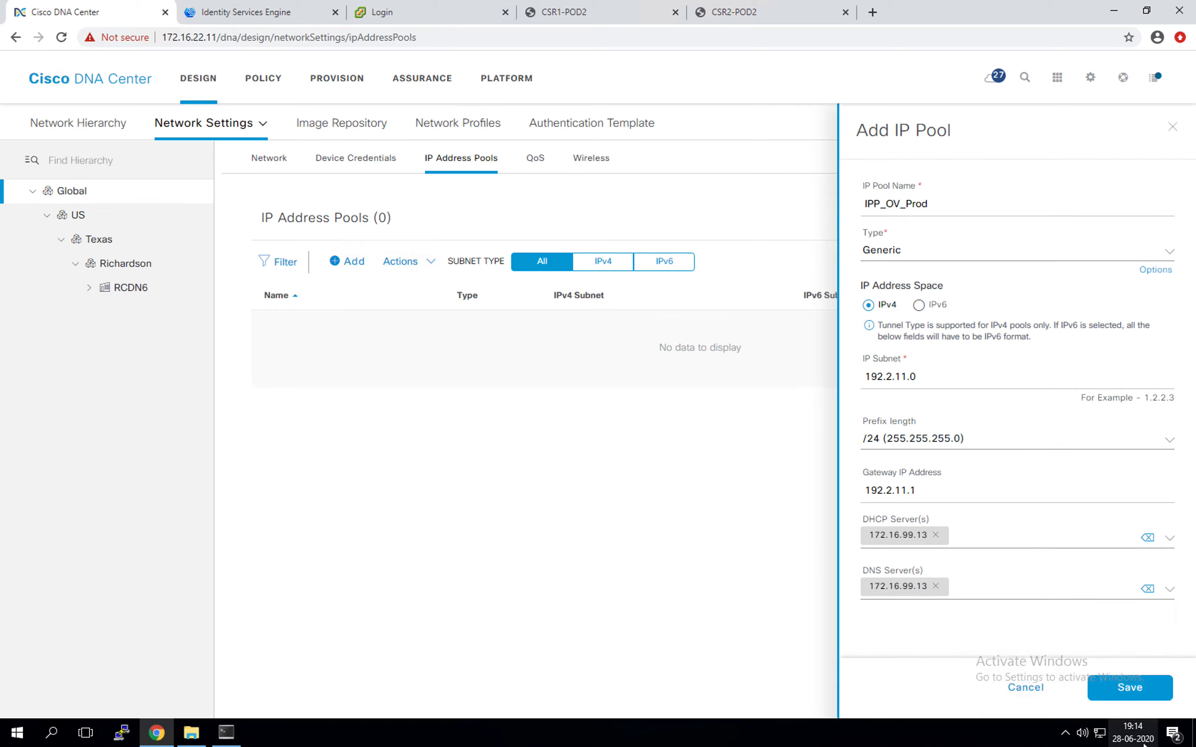
pyautogui.click(1147, 692)
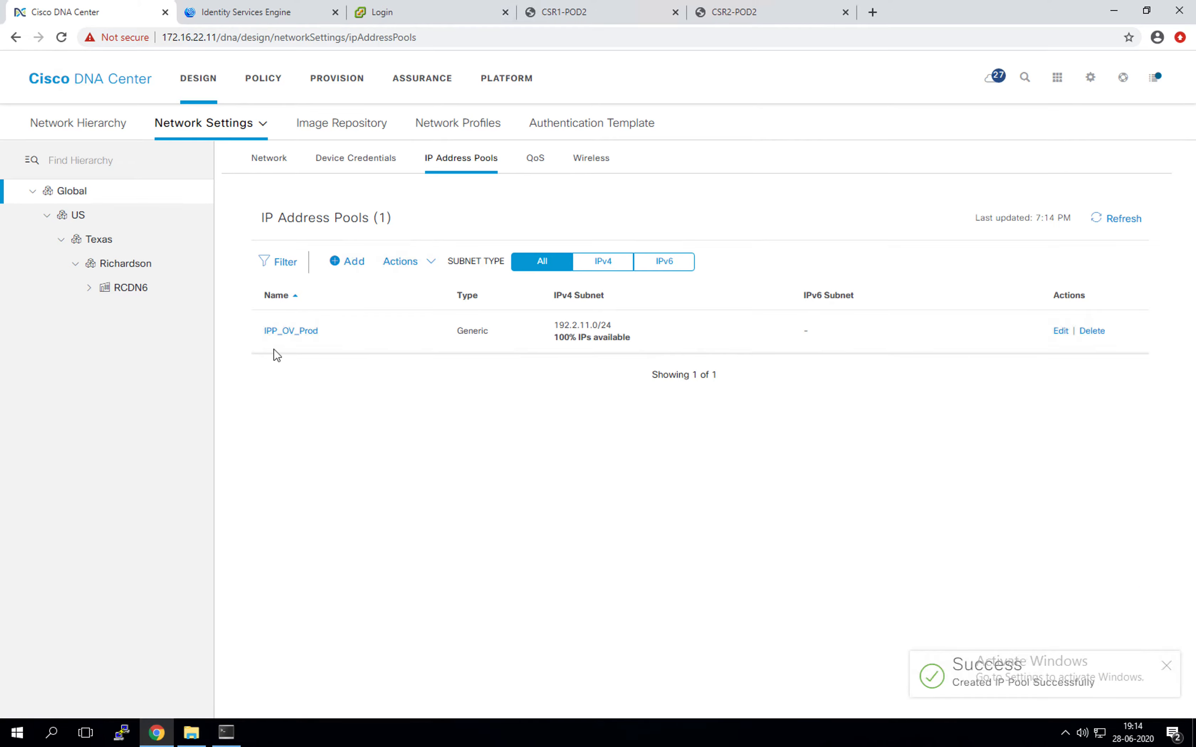
# Step: Open the form for adding another Global IP address pool
pyautogui.click(355, 262)
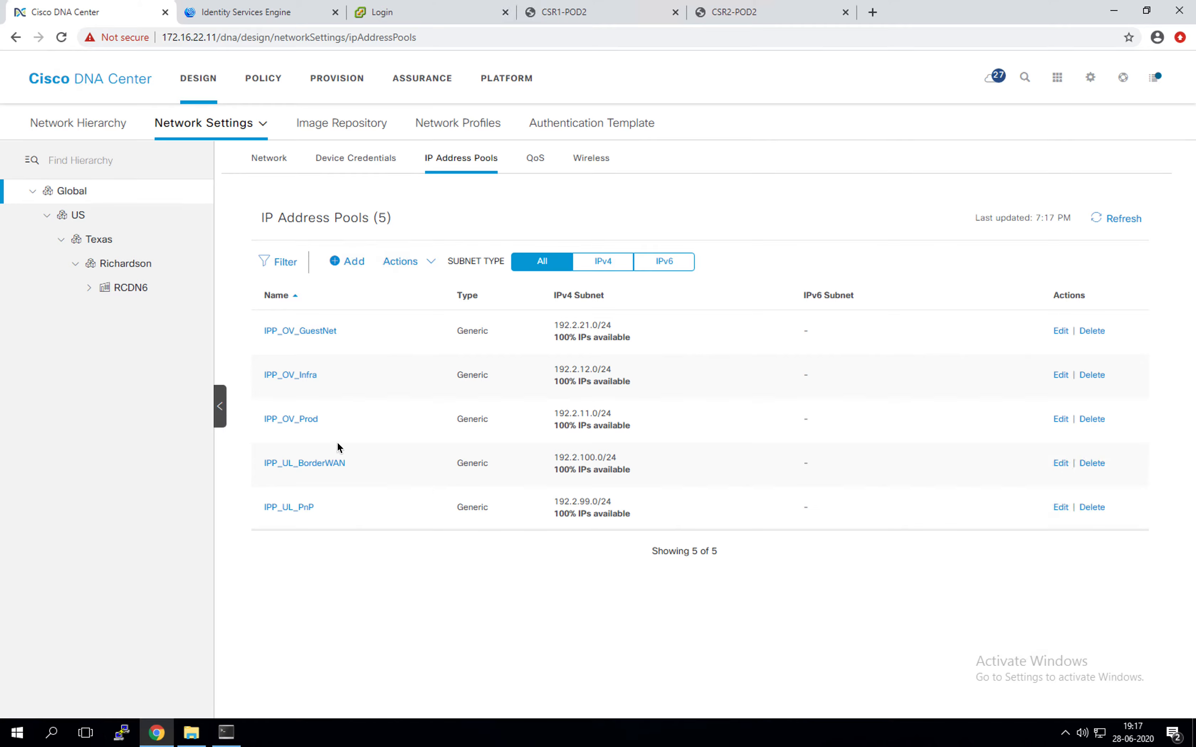
# Step: Review the names of the overlay and underlay IP pools in the Global list, and filter the list to IPv4 subnets
pyautogui.moveTo(331, 512); pyautogui.dragTo(259, 507)
pyautogui.moveTo(344, 419); pyautogui.dragTo(259, 415)
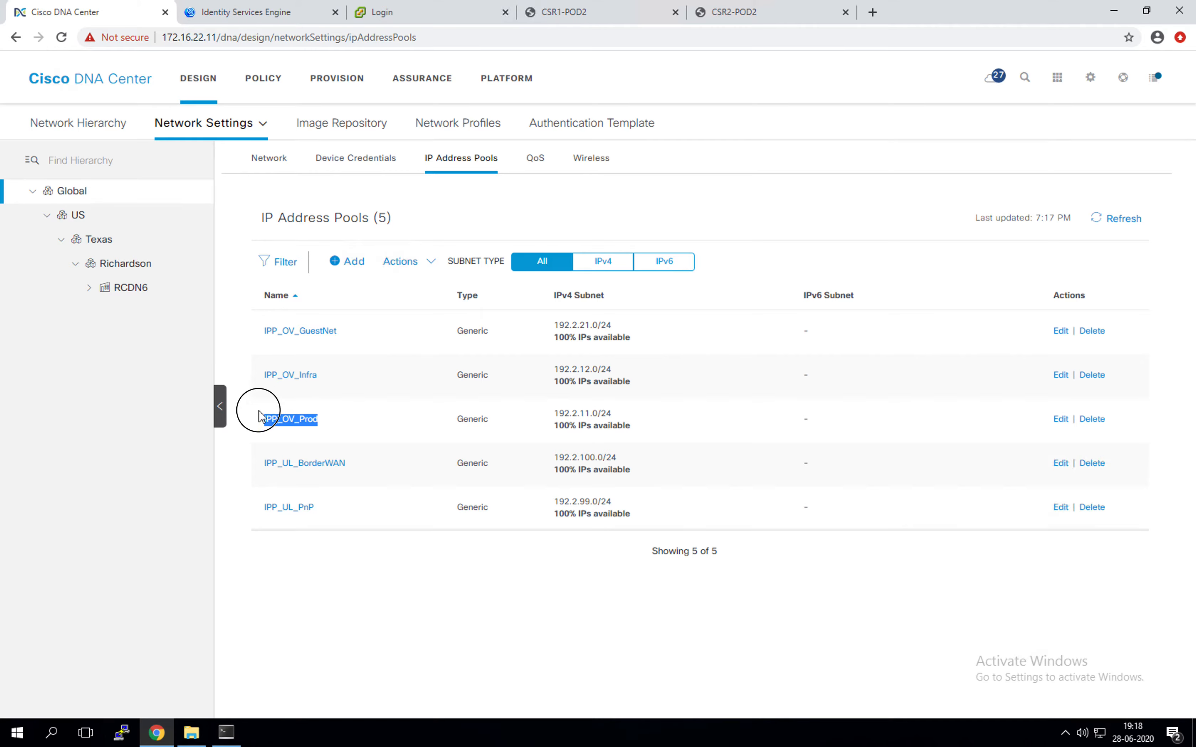
pyautogui.moveTo(318, 376); pyautogui.dragTo(262, 376)
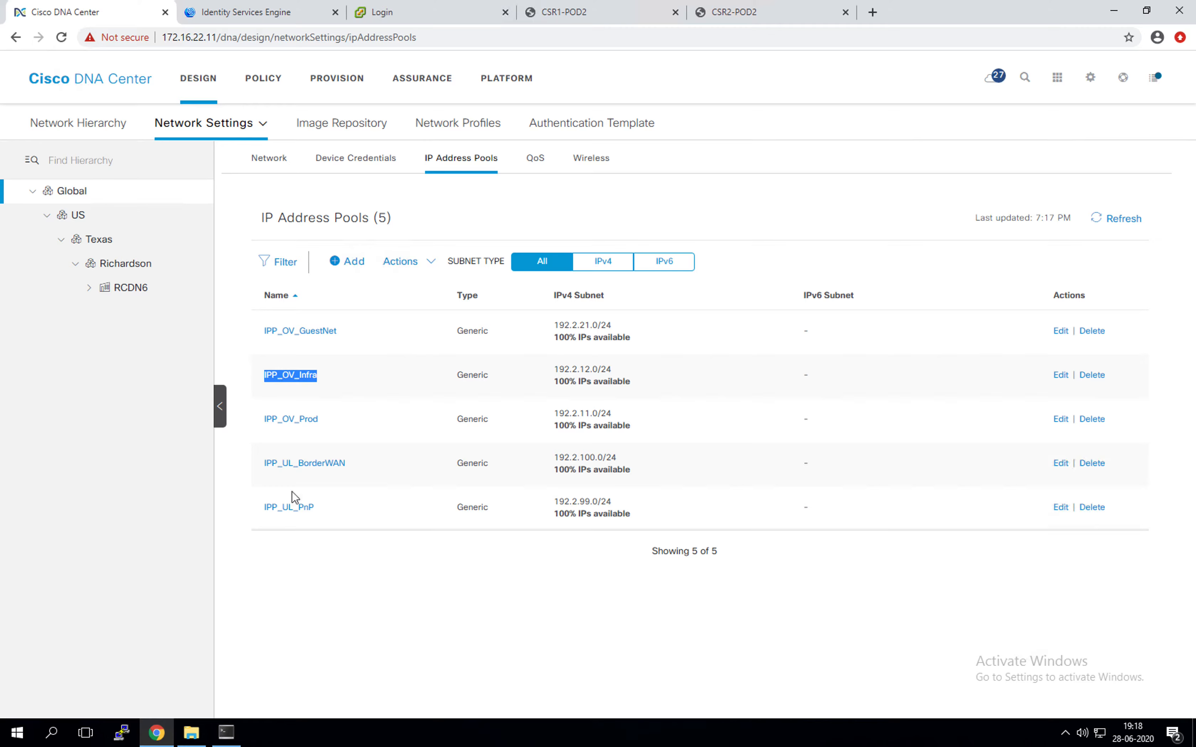
pyautogui.moveTo(361, 331); pyautogui.dragTo(271, 330)
pyautogui.moveTo(344, 464); pyautogui.dragTo(259, 465)
pyautogui.click(395, 598)
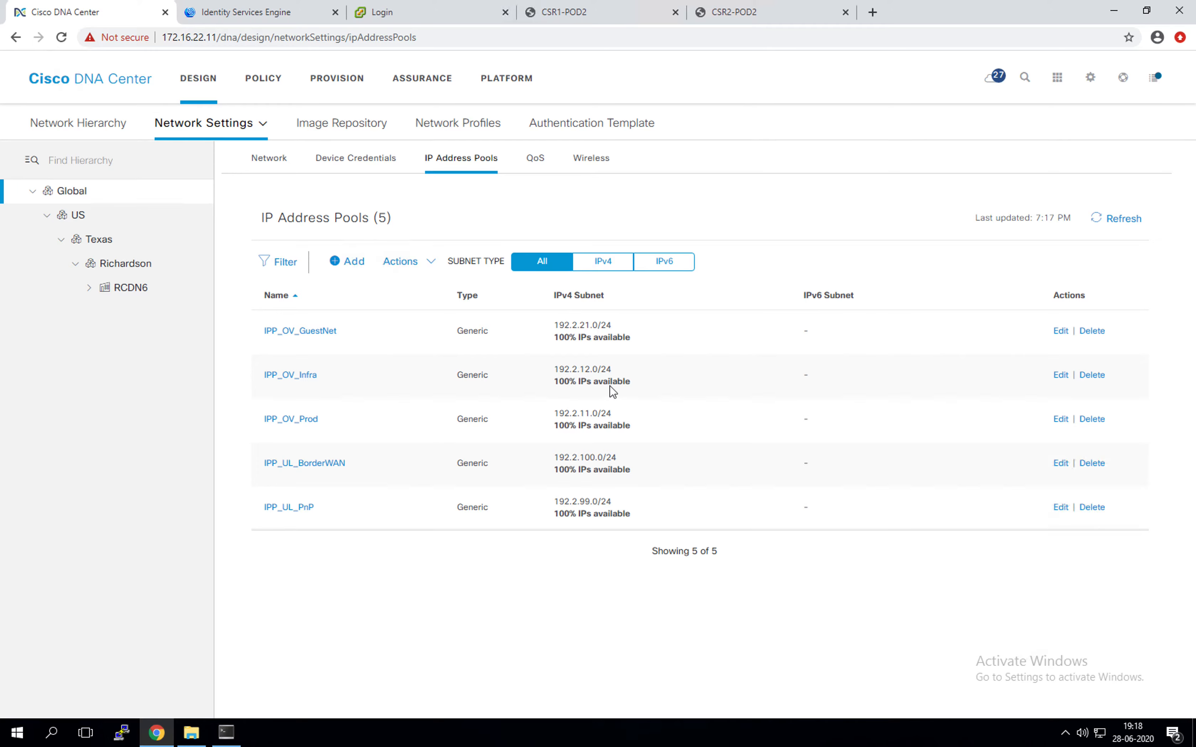
pyautogui.click(597, 269)
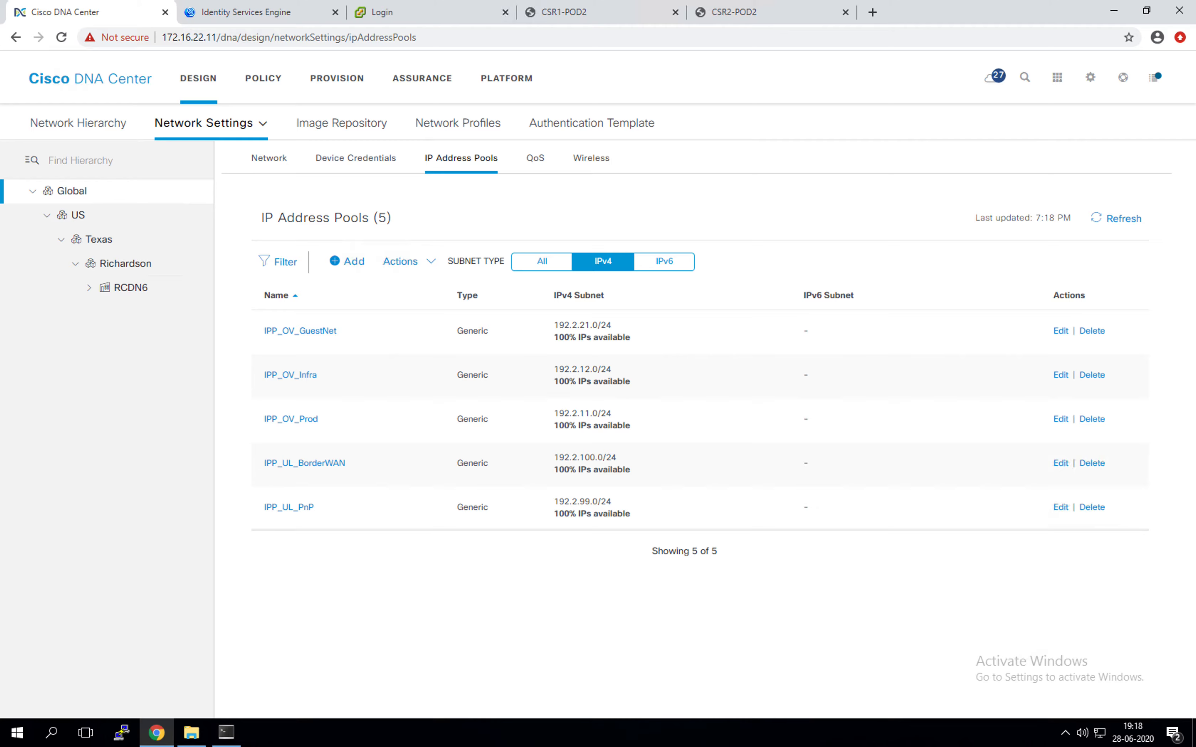
# Step: Open the Image Repository and try to accept the Cisco End User License Agreement
pyautogui.click(360, 124)
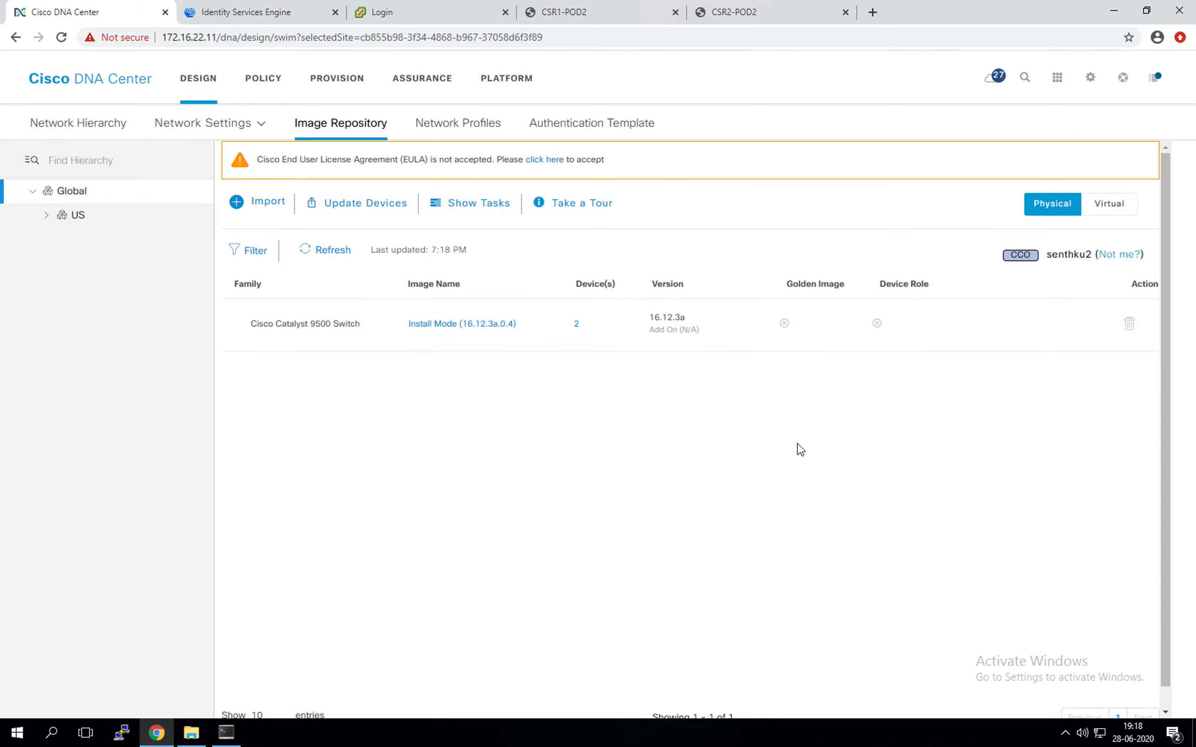
pyautogui.click(555, 166)
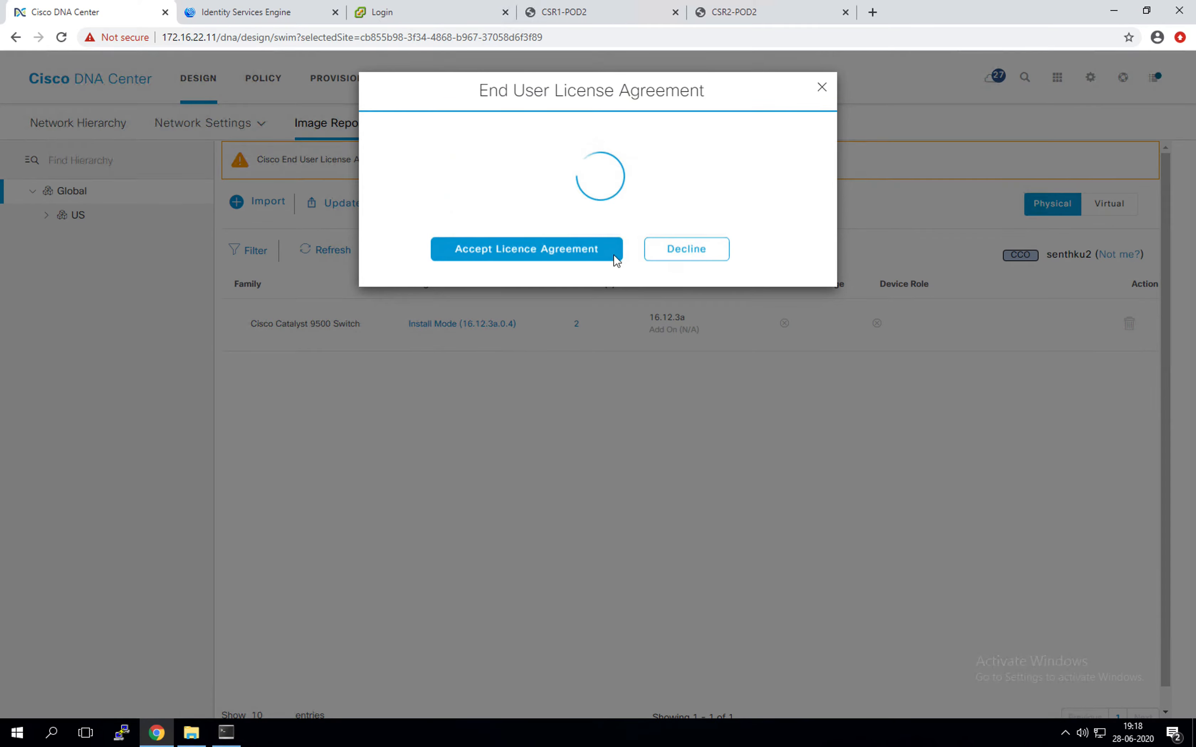
pyautogui.click(582, 252)
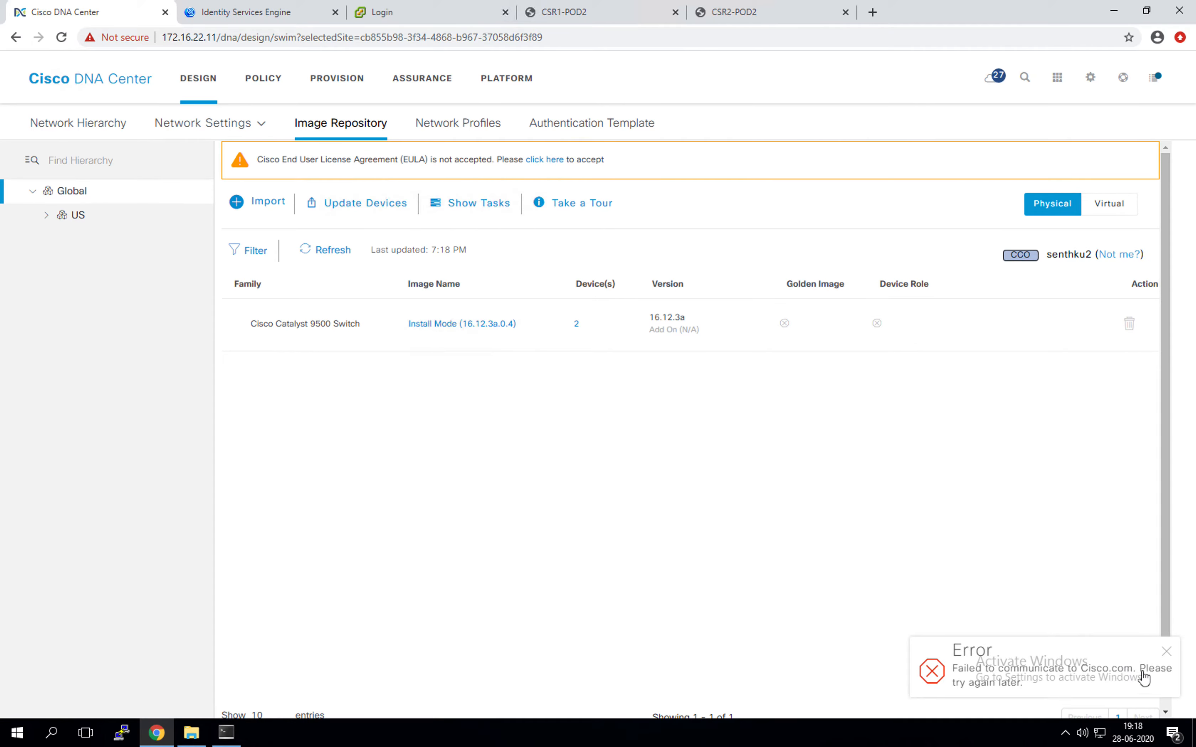
# Step: Dismiss the error notice and open the form for adding a switching profile in Network Profiles
pyautogui.click(1165, 656)
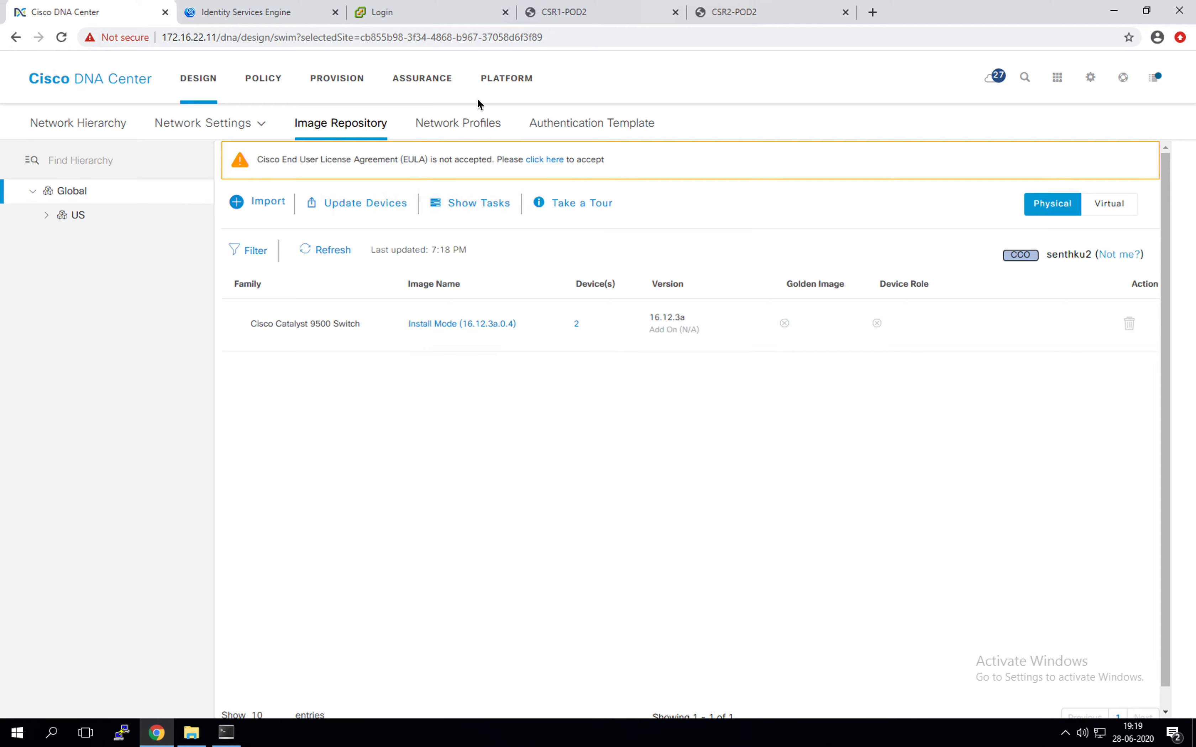
pyautogui.click(472, 127)
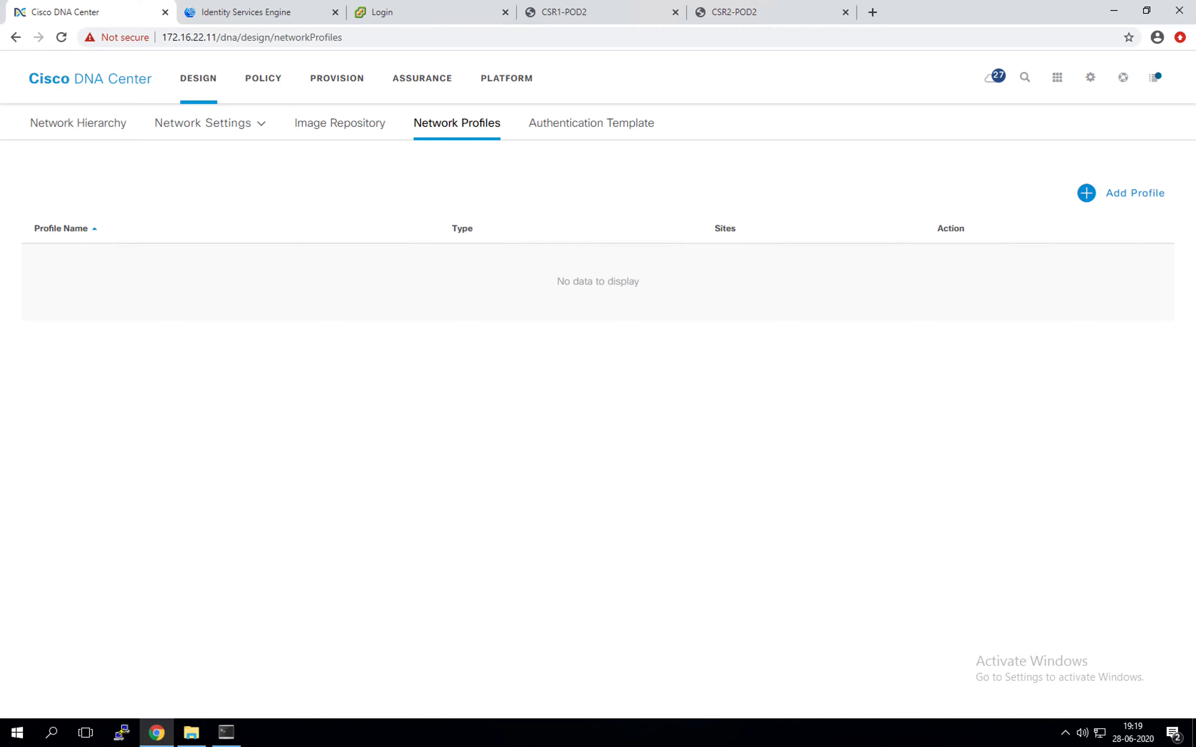
pyautogui.click(1135, 192)
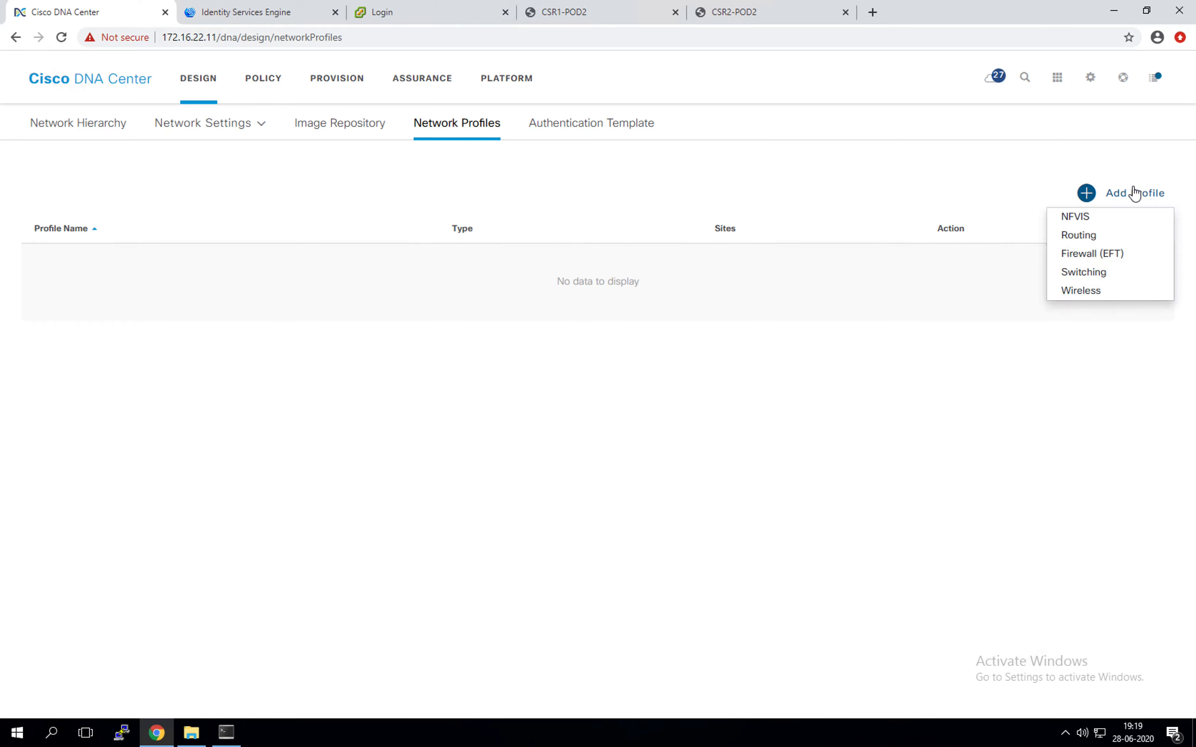
pyautogui.click(1094, 273)
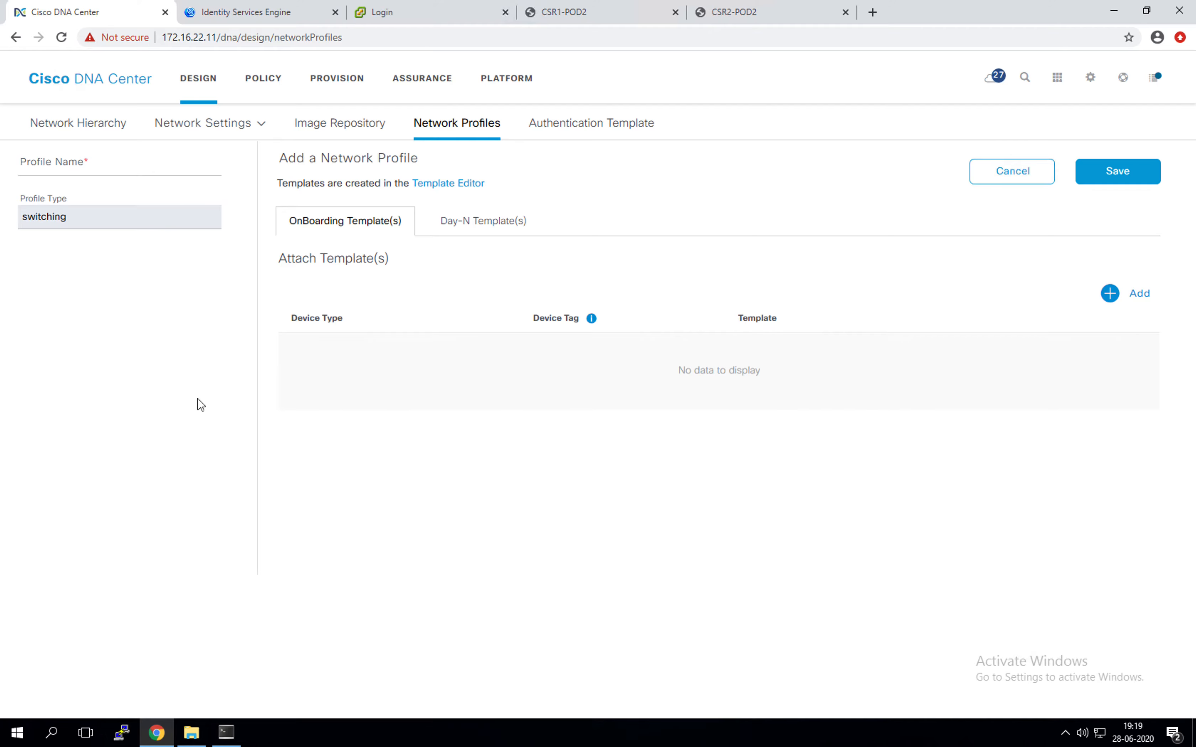
# Step: Switch to OneNote, view the SDA Topology page of the Whiteboard section, and return to the remote desktop session
pyautogui.moveTo(1, 494)
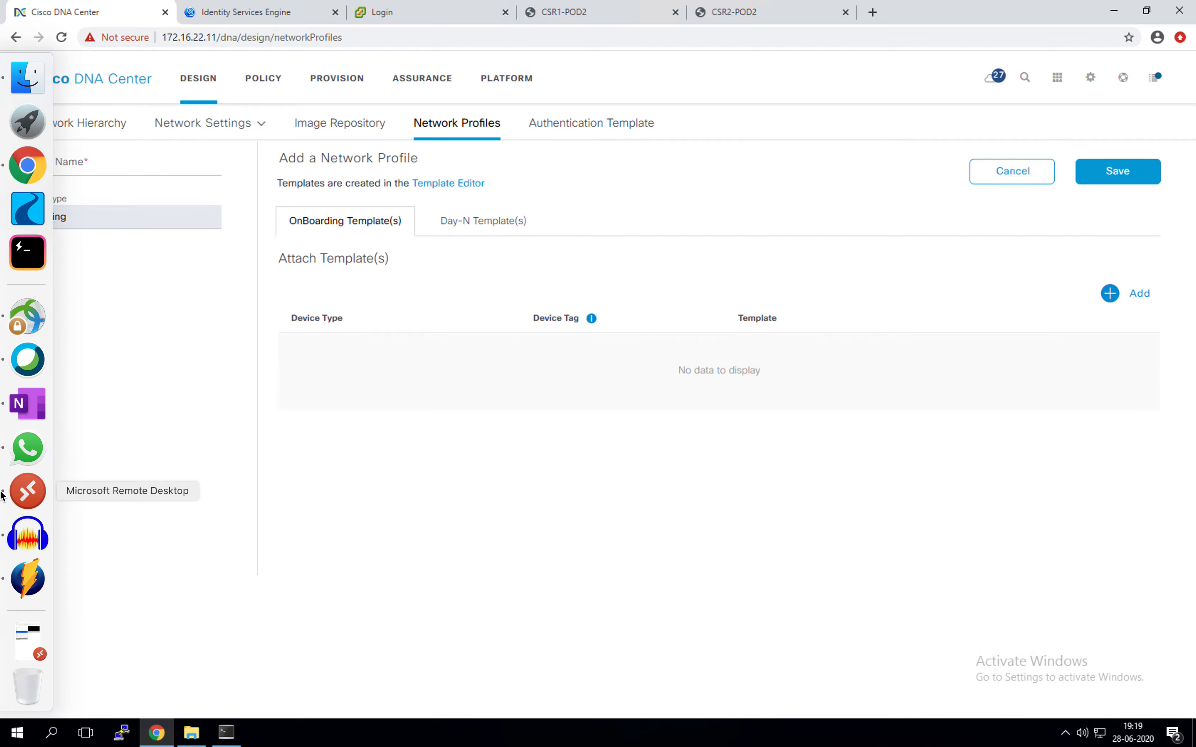
pyautogui.click(27, 406)
pyautogui.click(19, 121)
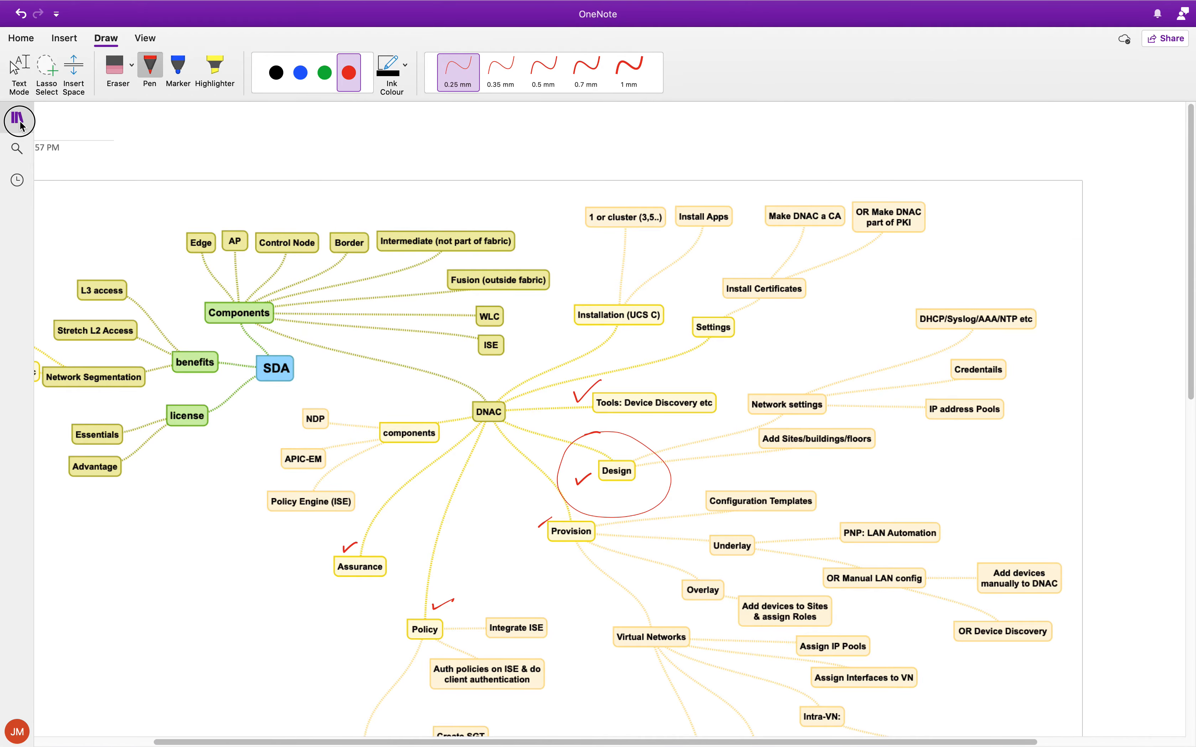
pyautogui.click(324, 177)
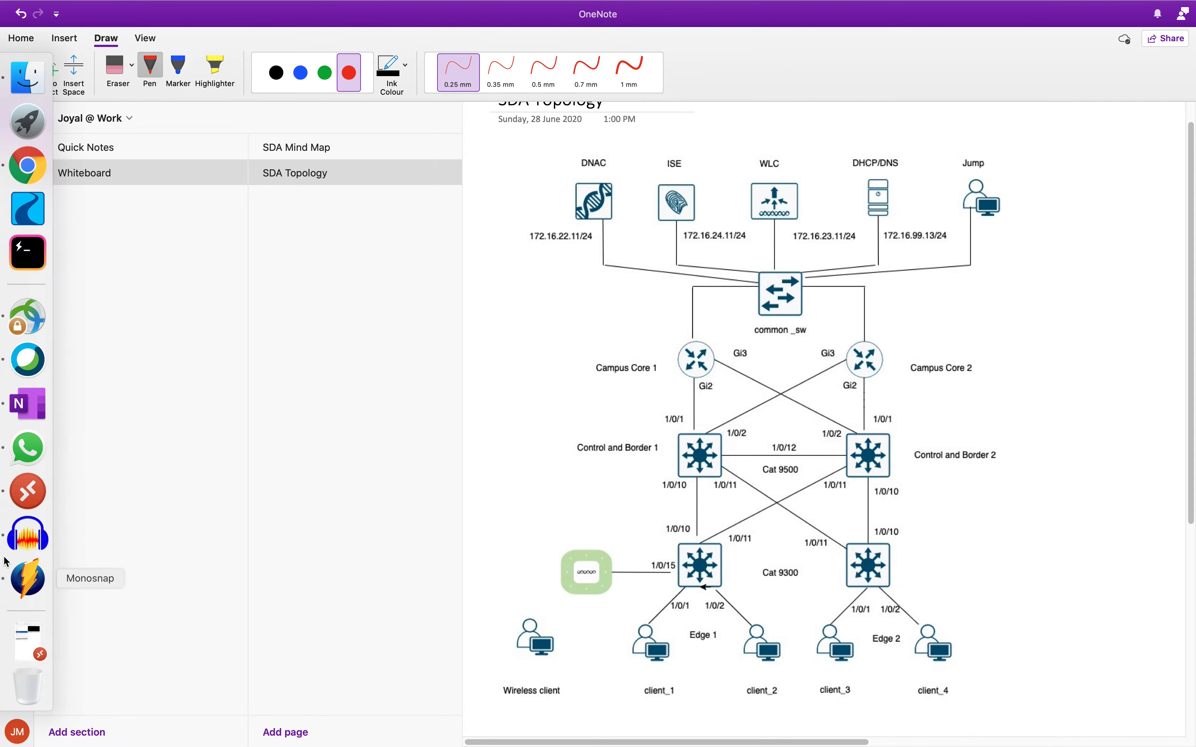
pyautogui.click(20, 492)
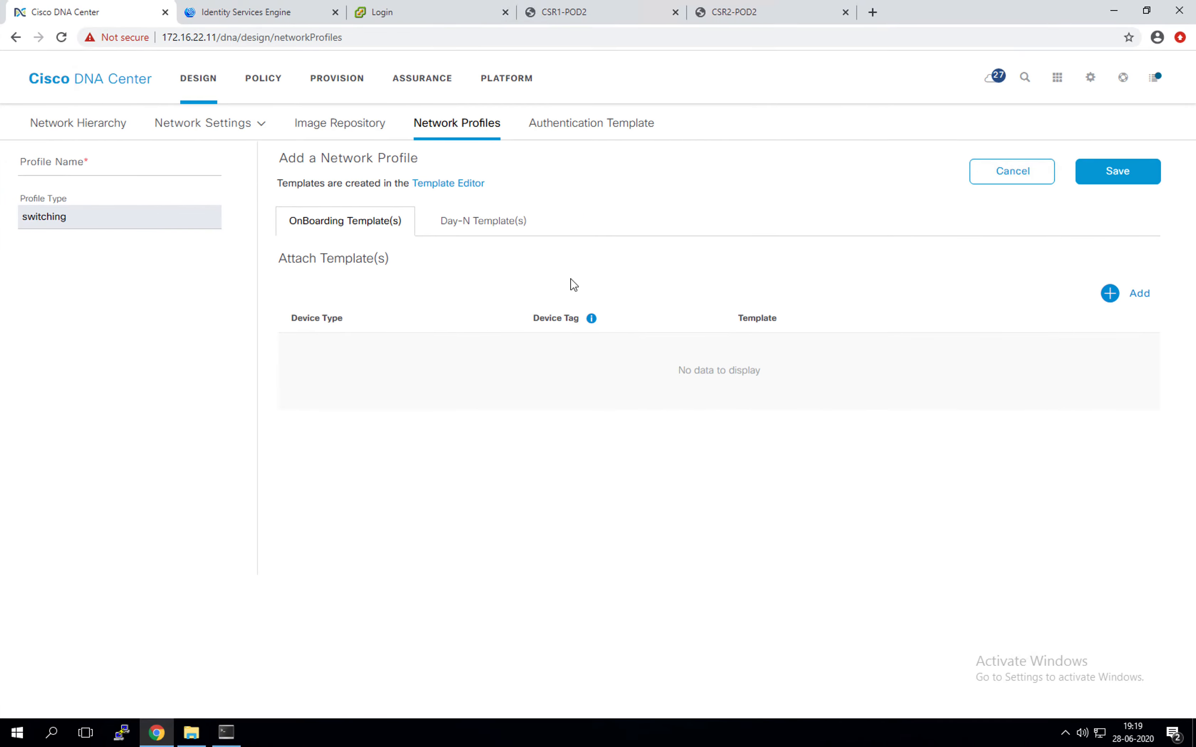
# Step: View the Day-N templates section of the switching profile form and cancel the form
pyautogui.click(503, 230)
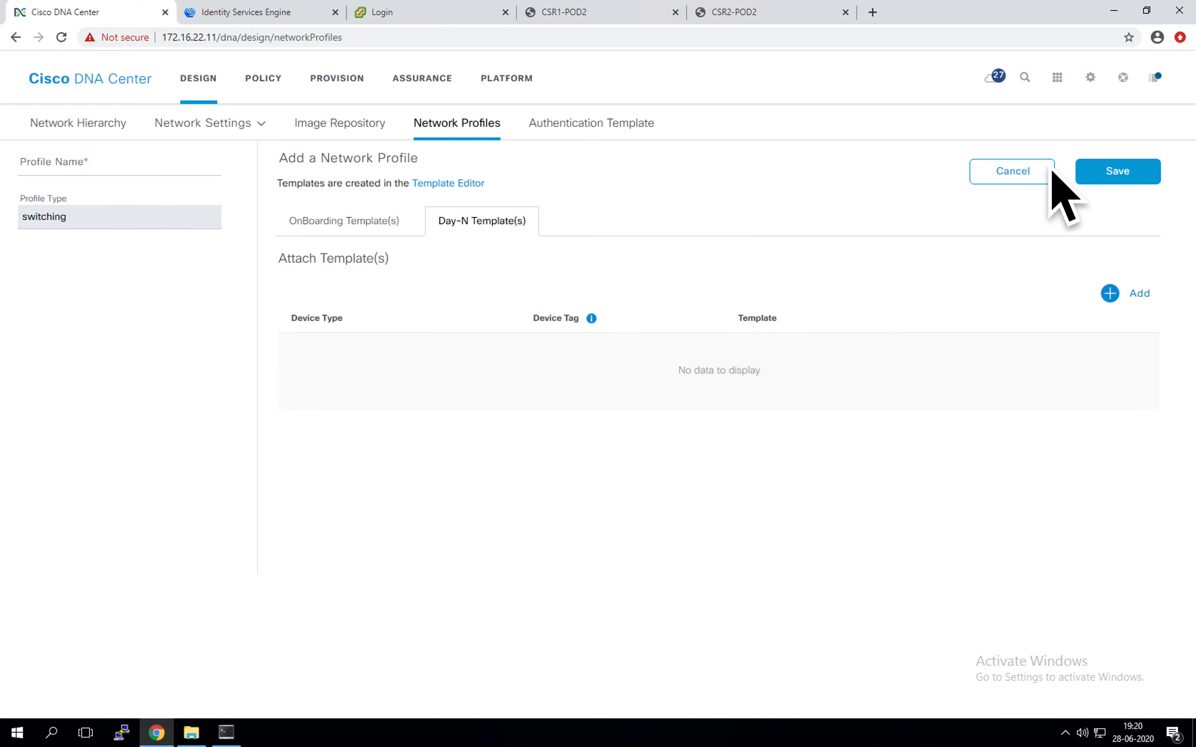
pyautogui.click(1022, 174)
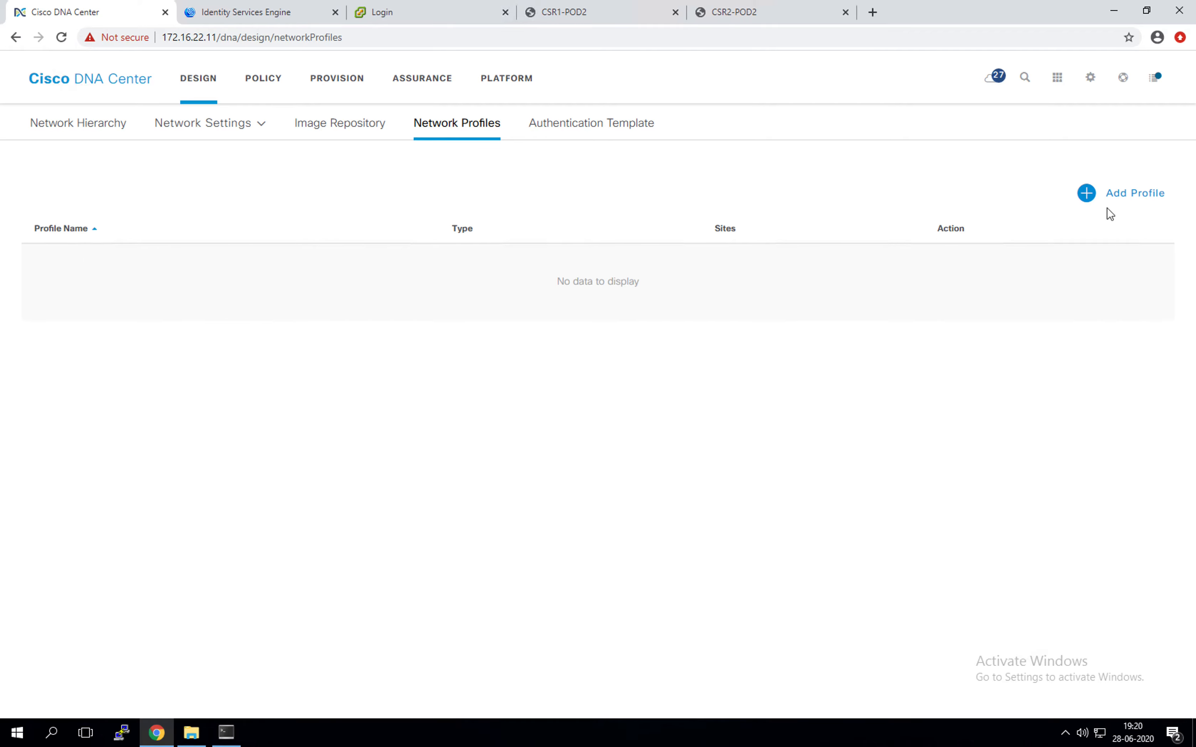
pyautogui.moveTo(78, 231); pyautogui.dragTo(79, 244)
pyautogui.click(1116, 196)
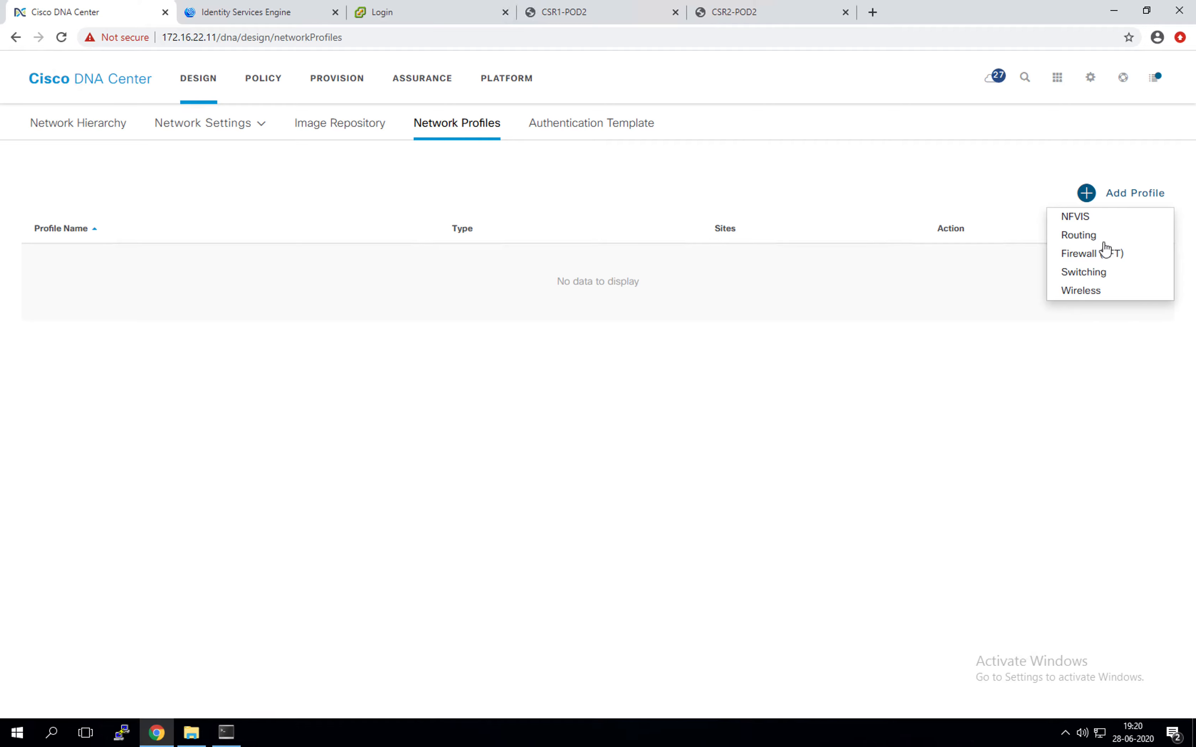
pyautogui.click(1085, 270)
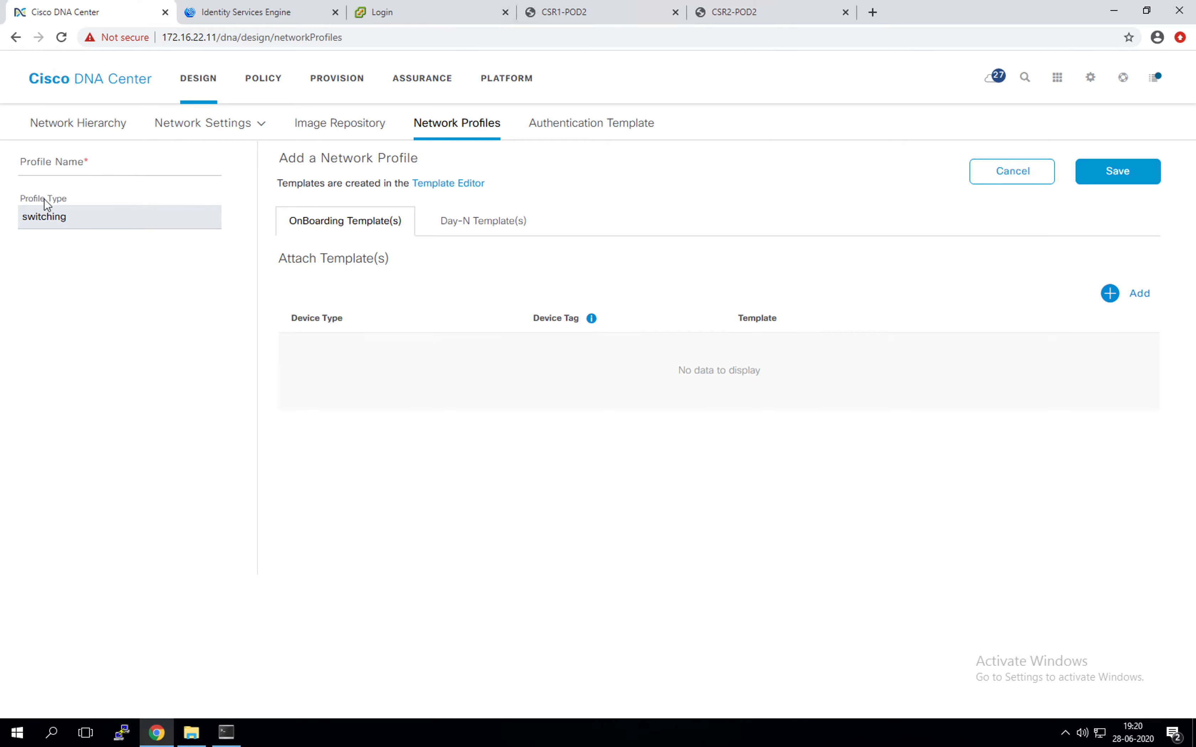
pyautogui.click(52, 166)
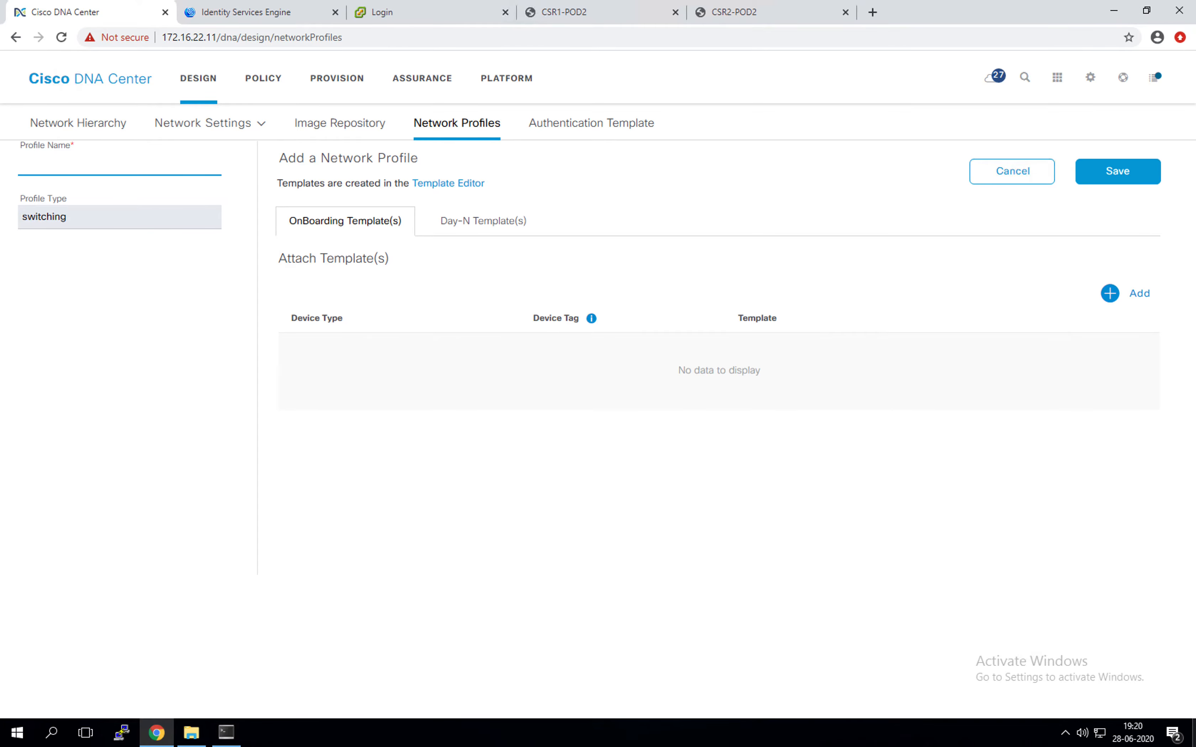
pyautogui.hotkey('ctrl', 'Up')
pyautogui.hotkey('ctrl', 'Up')
pyautogui.click(790, 510)
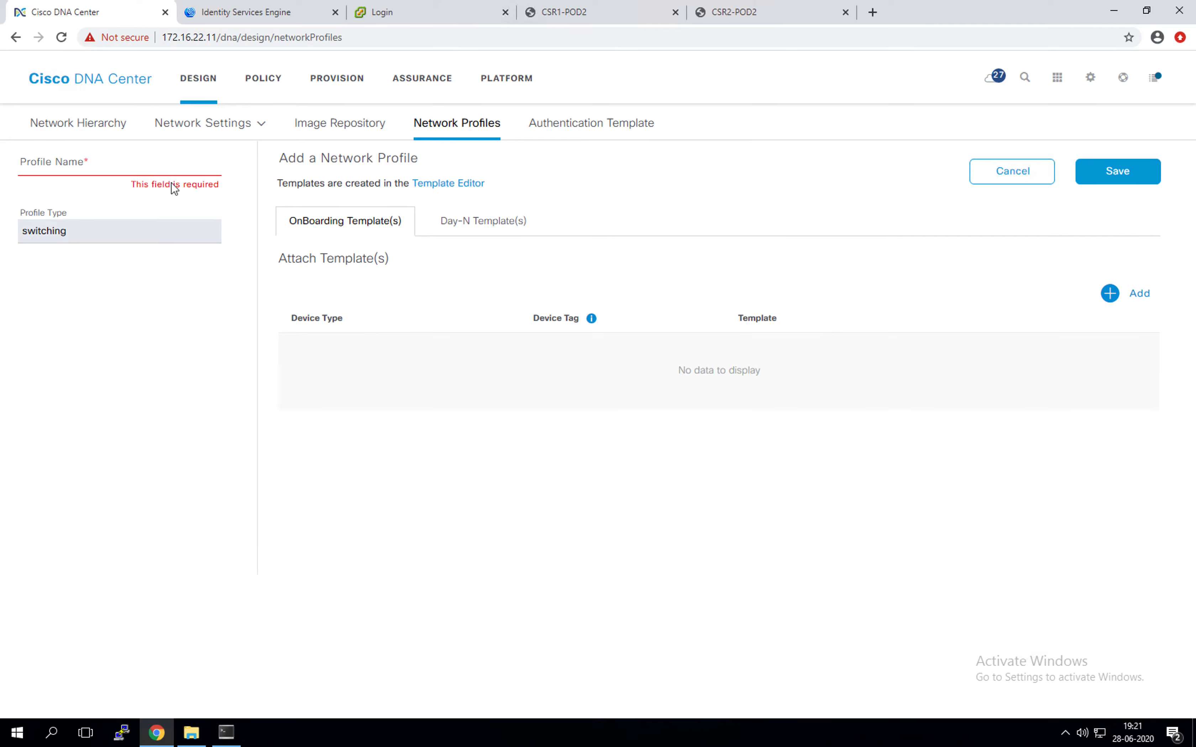
pyautogui.click(1007, 178)
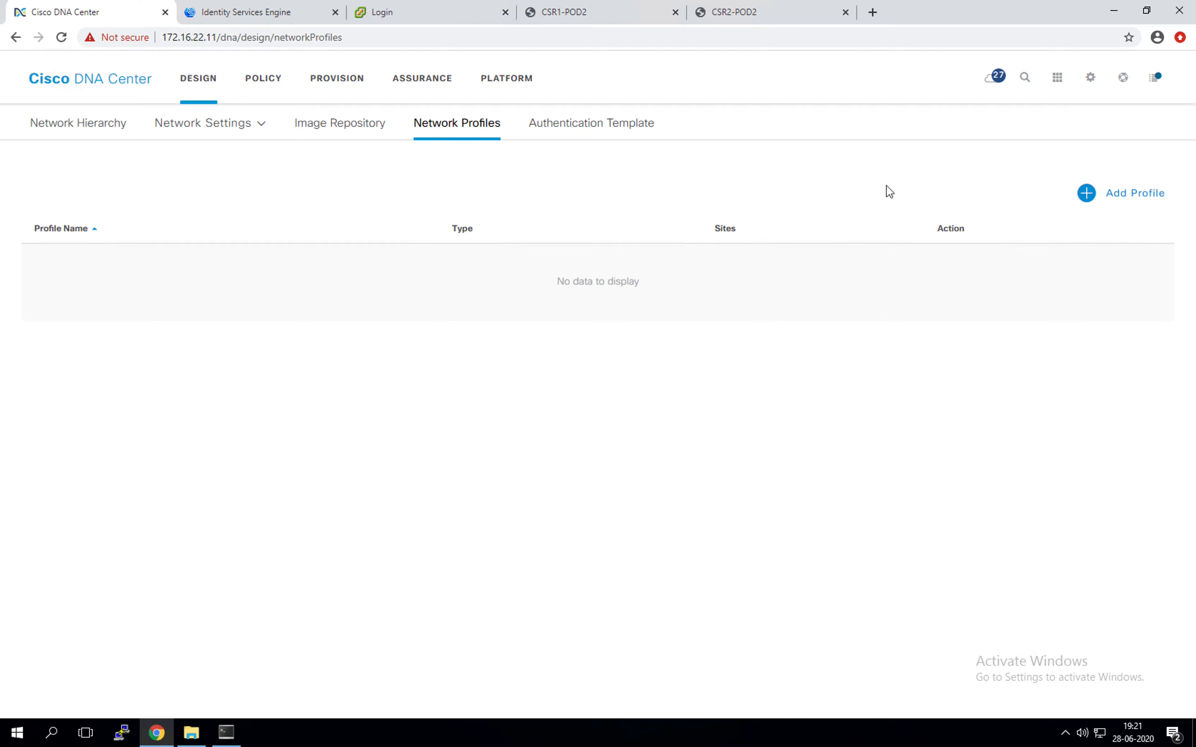
# Step: Create a project named SwitchTemplates in the Template Editor
pyautogui.click(1056, 79)
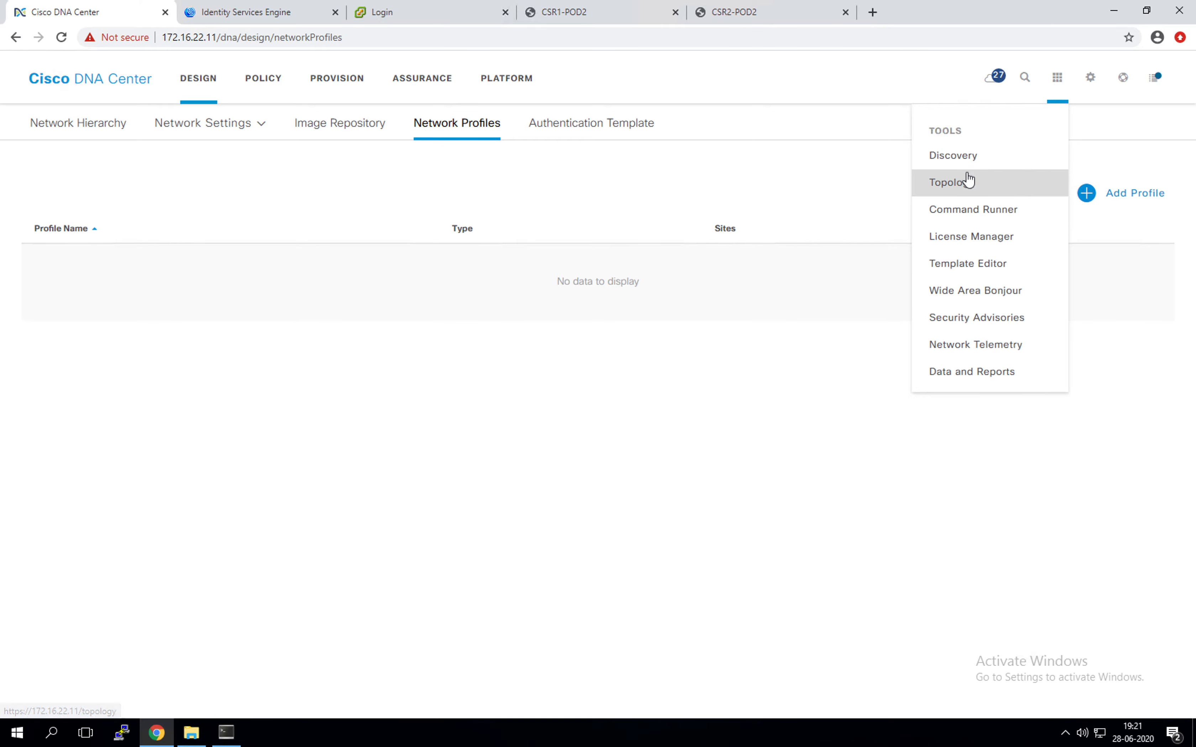
pyautogui.click(967, 263)
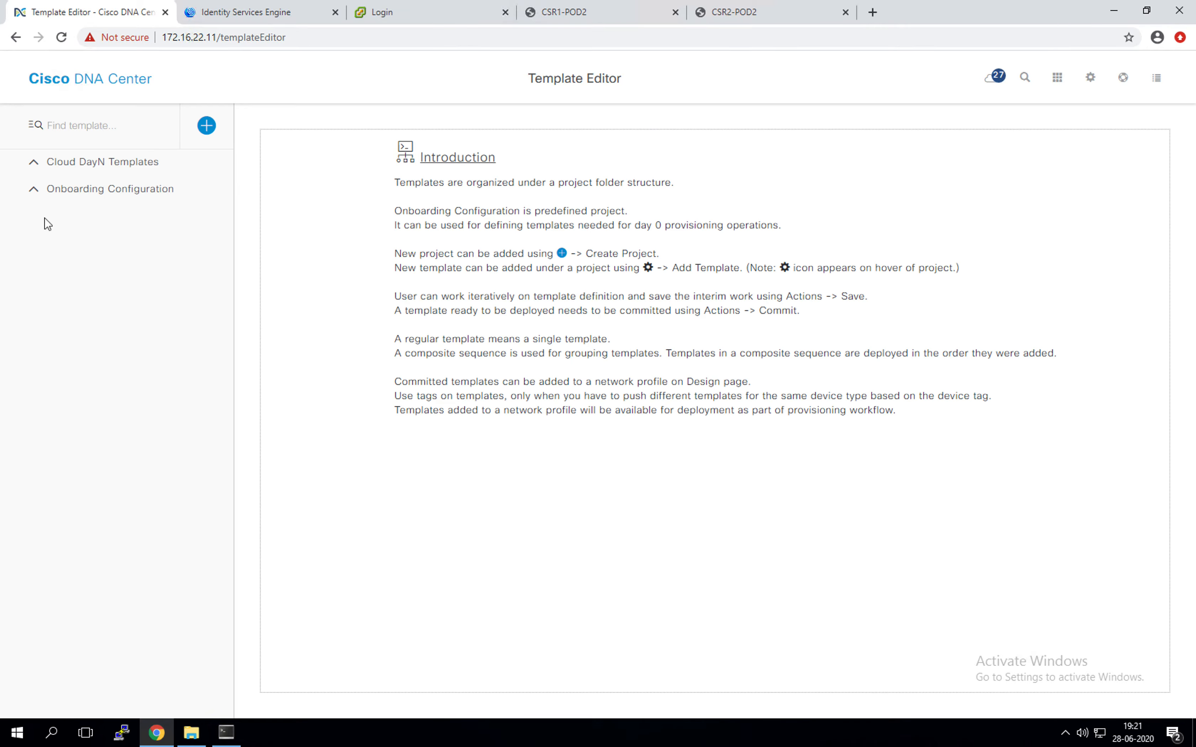
pyautogui.click(205, 127)
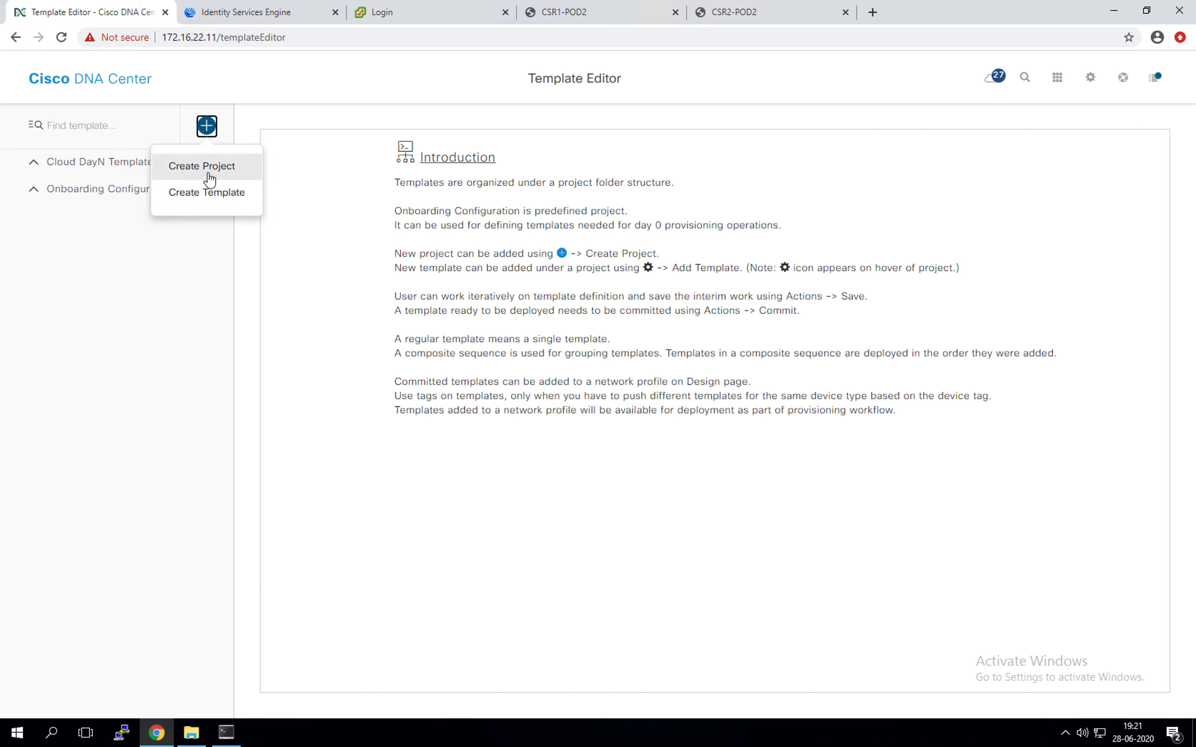
pyautogui.click(227, 168)
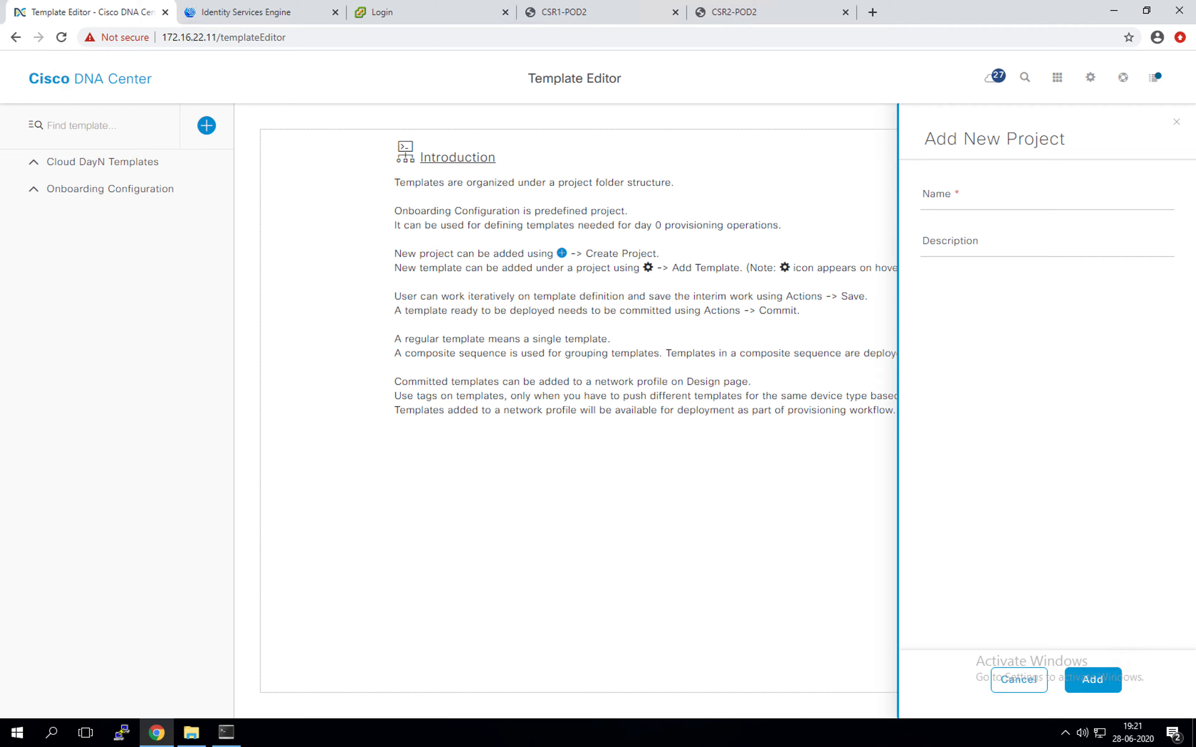
pyautogui.click(971, 197)
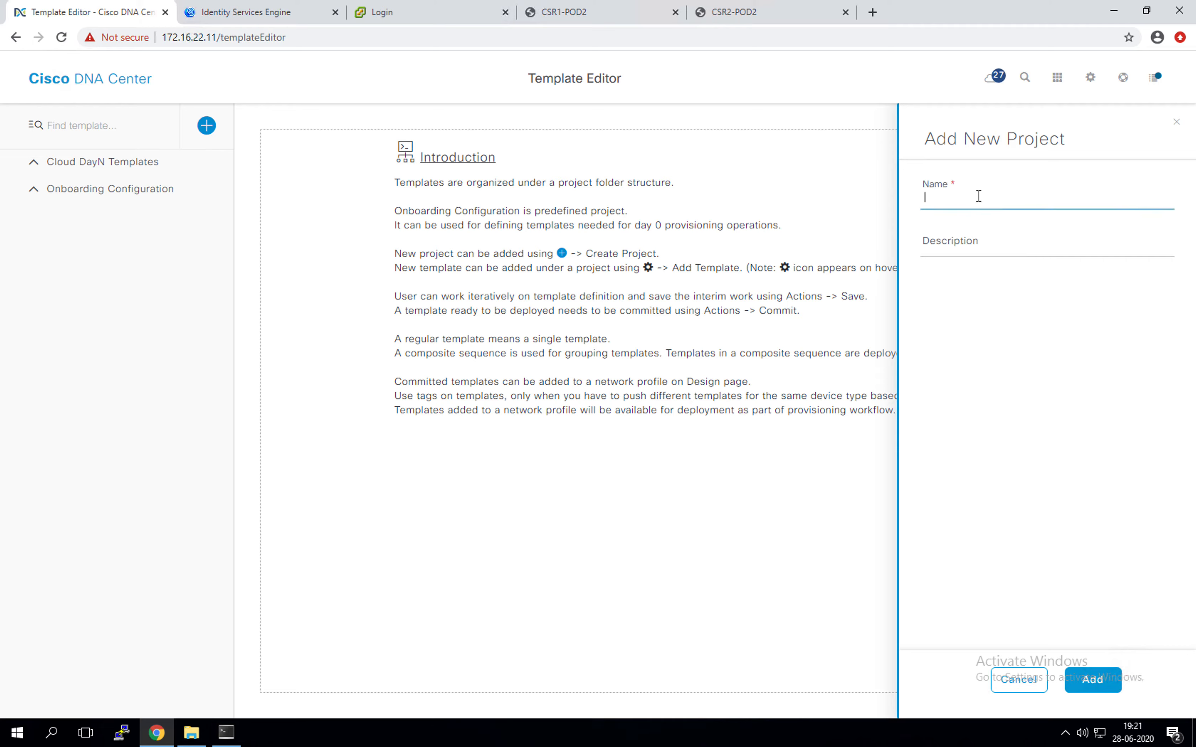
pyautogui.write('SwitchTemplates')
pyautogui.click(997, 307)
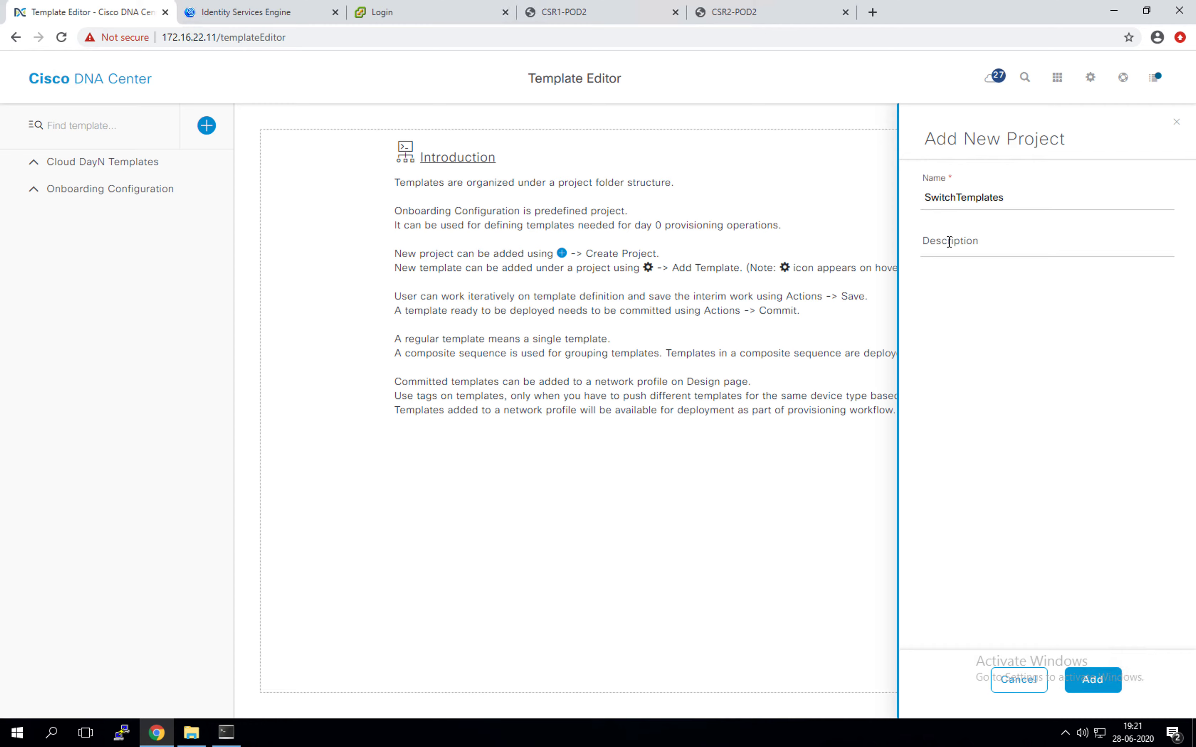
pyautogui.click(1092, 682)
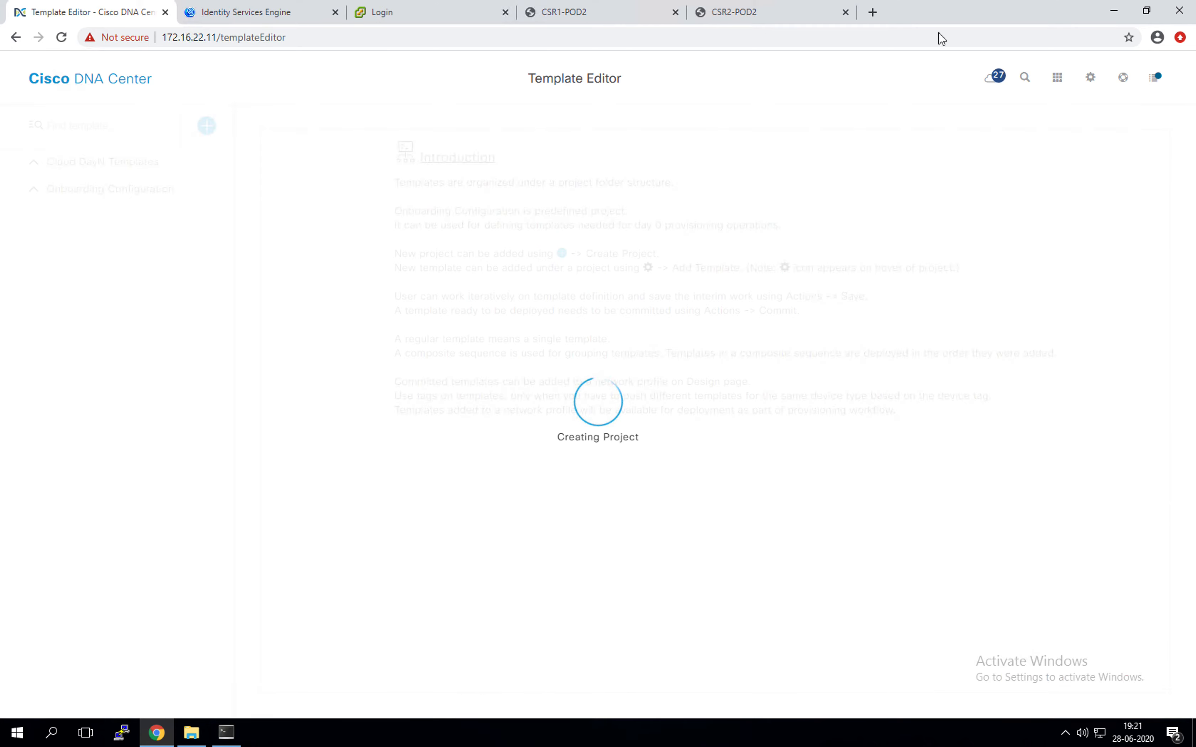
# Step: Start a new regular template in the SwitchTemplates project and name it Cat9000-template1
pyautogui.moveTo(94, 218)
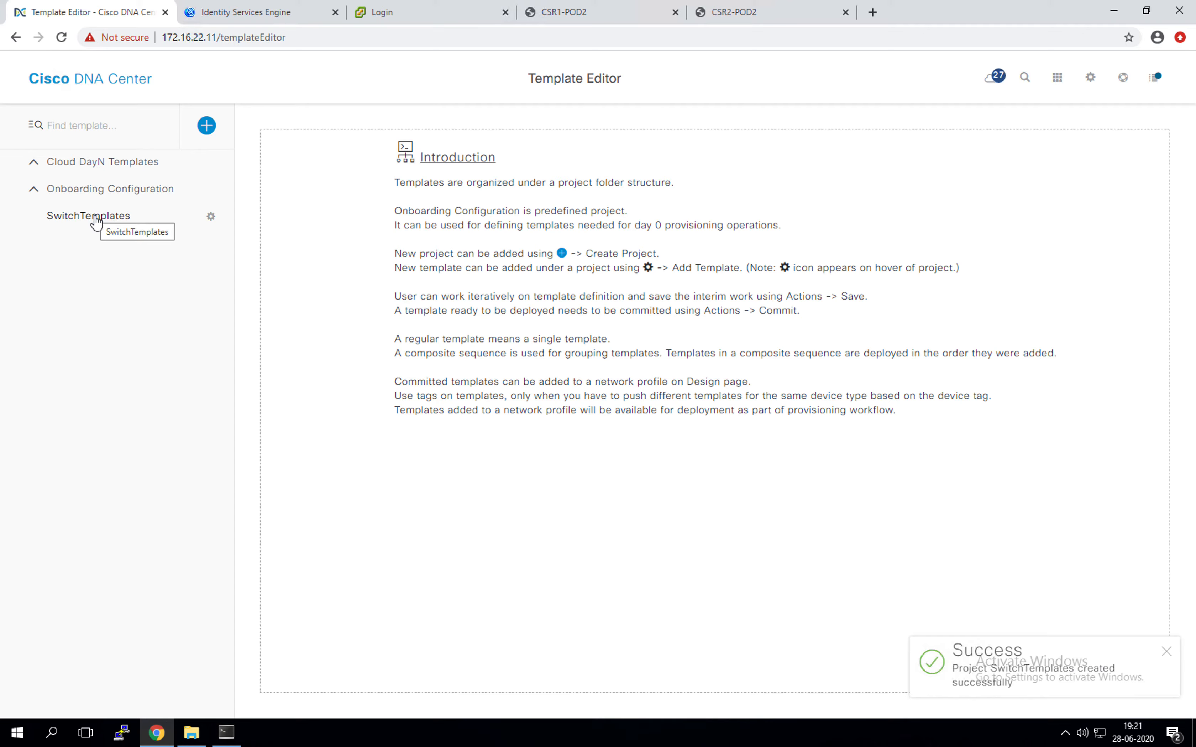
pyautogui.click(93, 219)
pyautogui.click(211, 218)
pyautogui.click(218, 260)
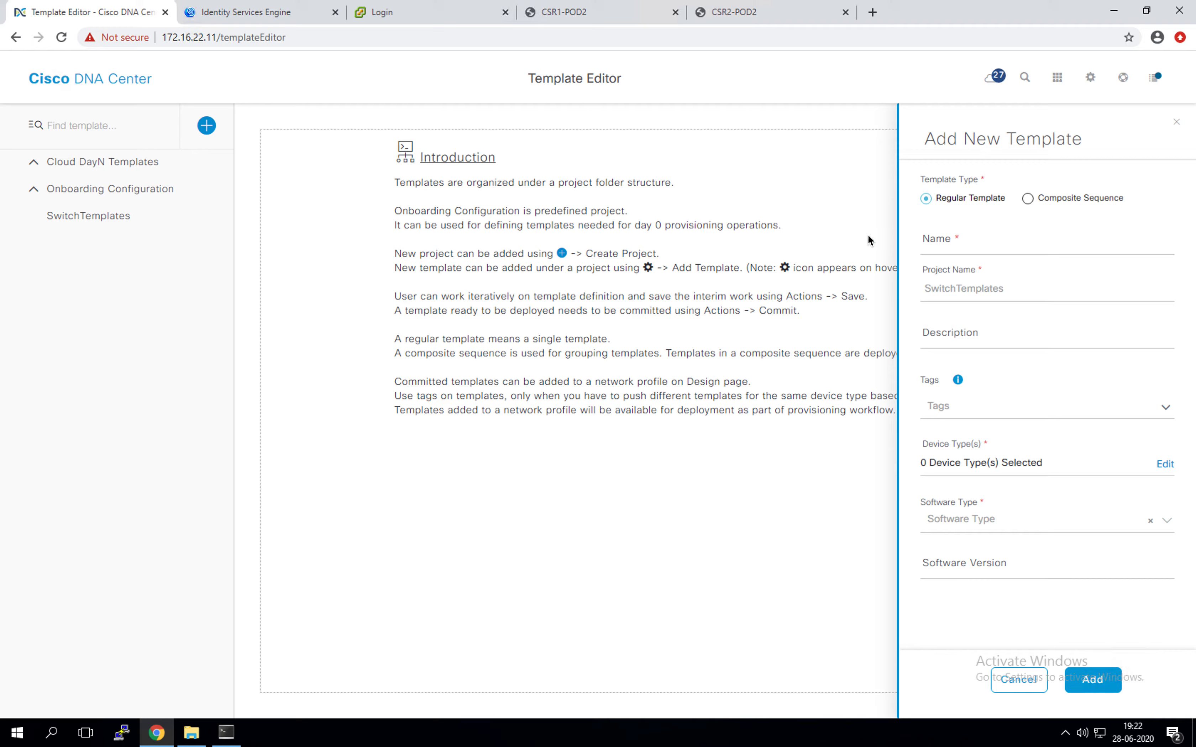
pyautogui.click(952, 241)
pyautogui.press('super')
pyautogui.click(964, 245)
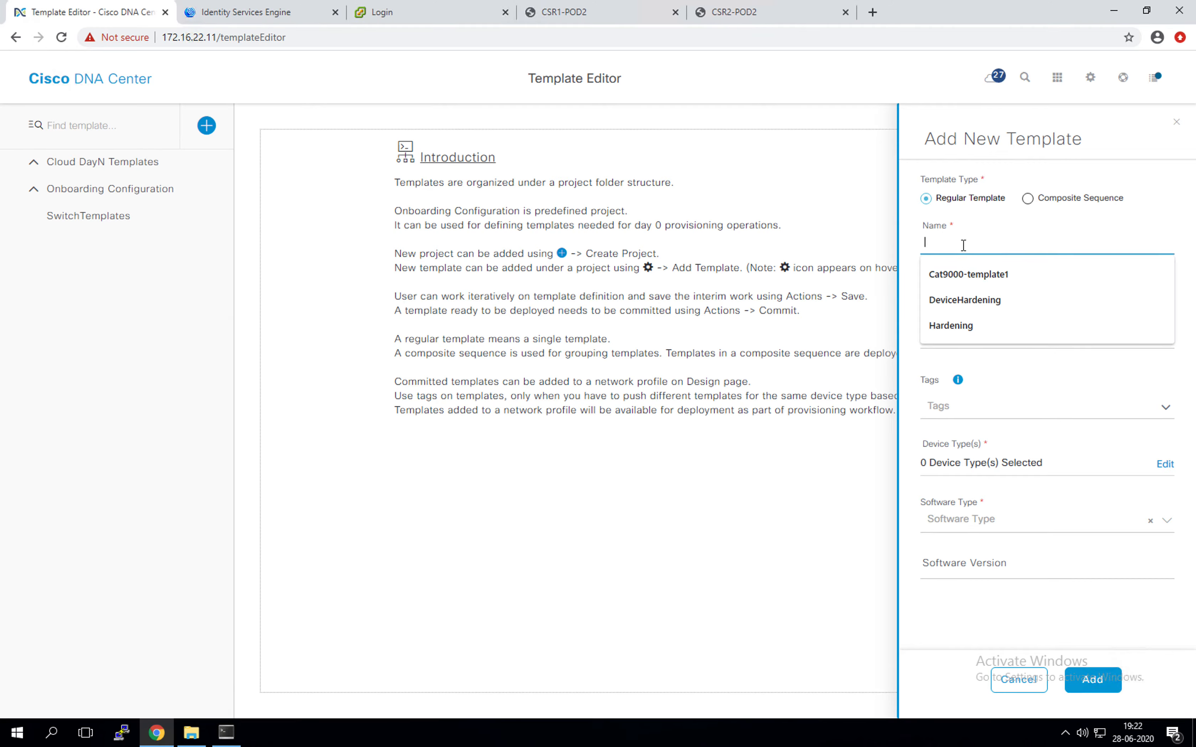
pyautogui.click(961, 273)
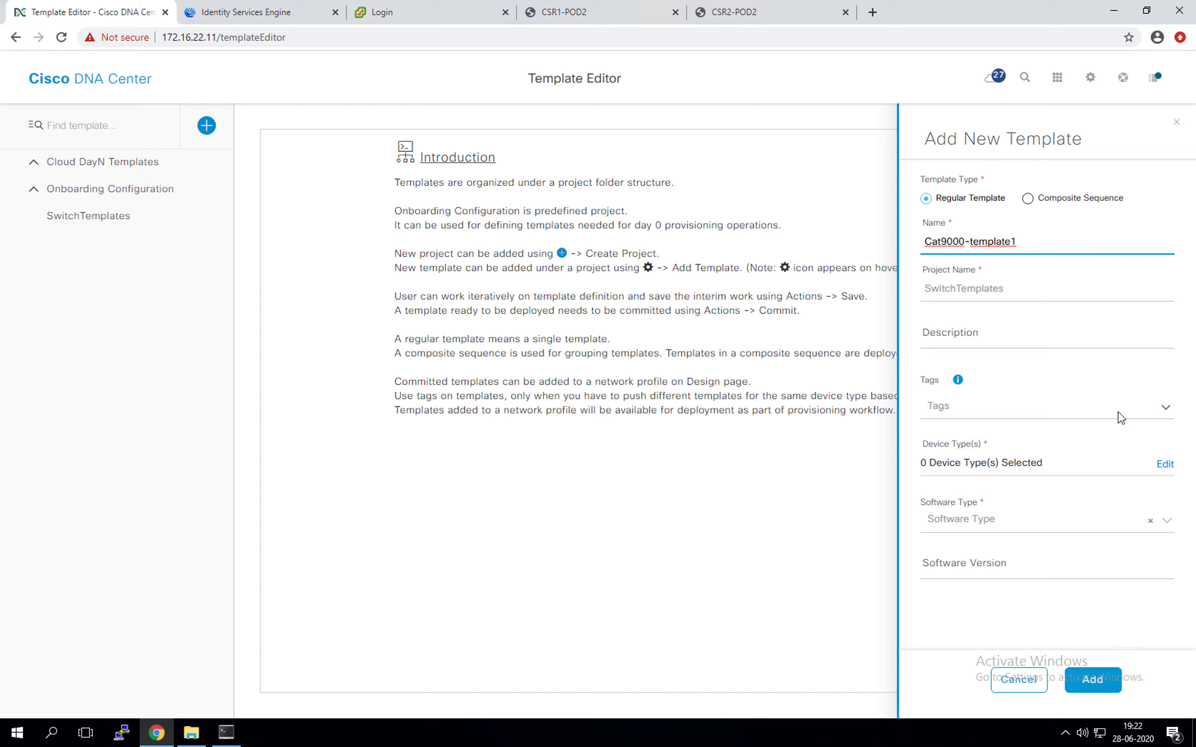
# Step: Select the Cisco Catalyst 9300 and 9500 Series Switches under Switches and Hubs as the template's device types
pyautogui.click(1164, 464)
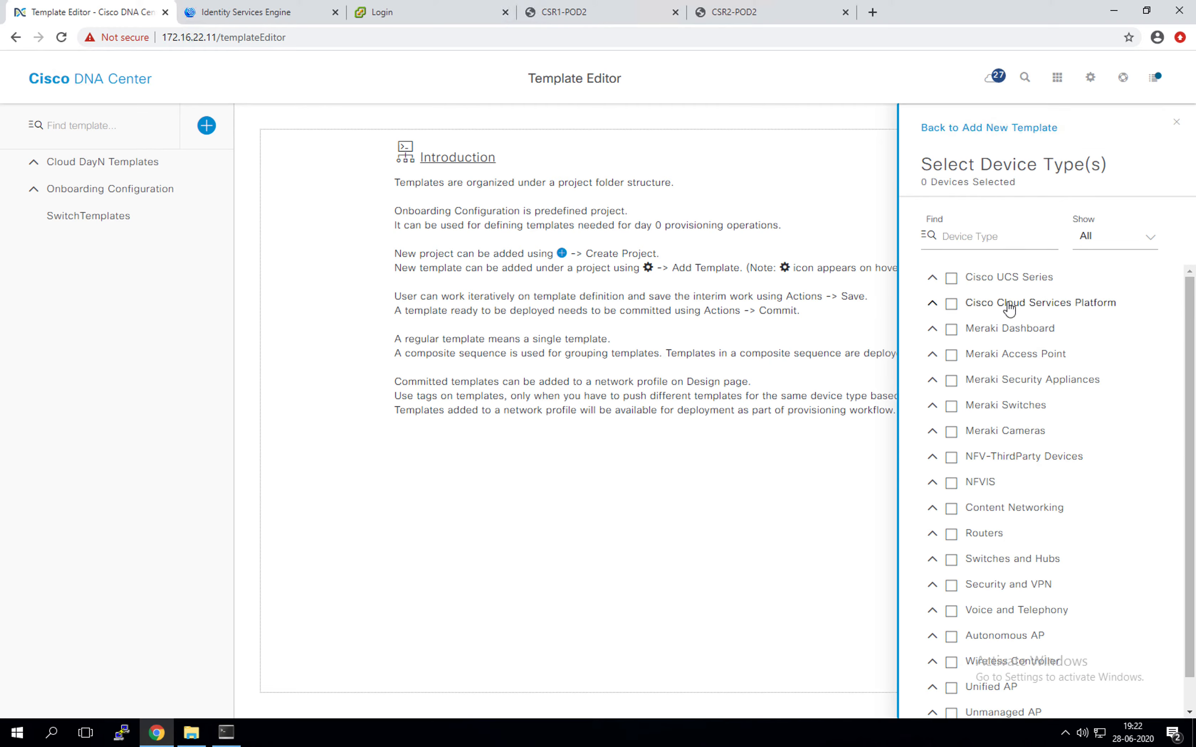
pyautogui.scroll(-1, 1008, 304)
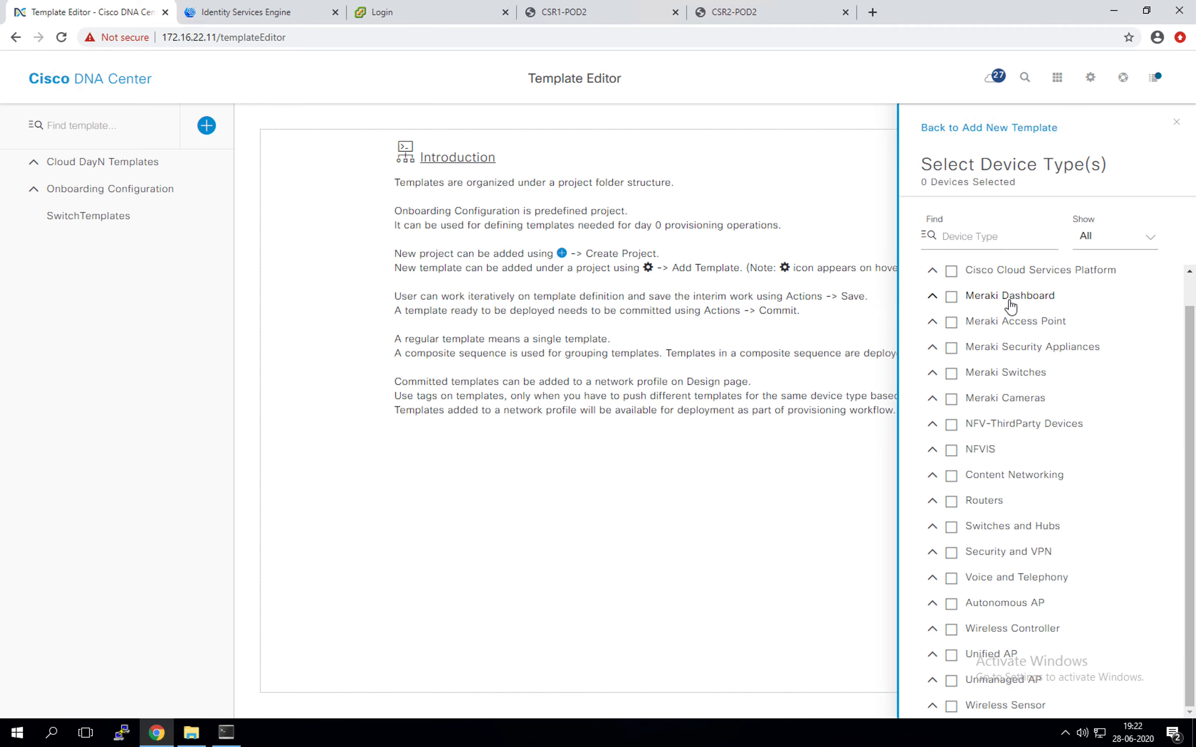
pyautogui.click(933, 526)
pyautogui.scroll(-6, 1014, 489)
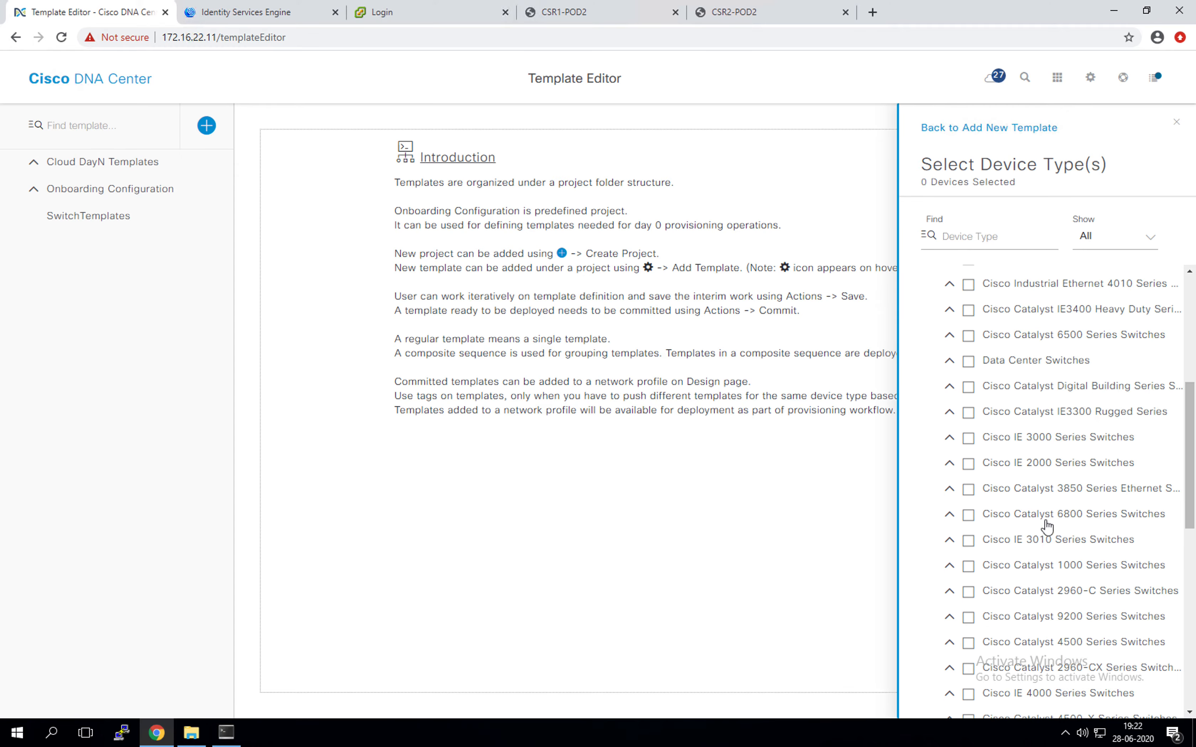
pyautogui.scroll(-6, 1043, 536)
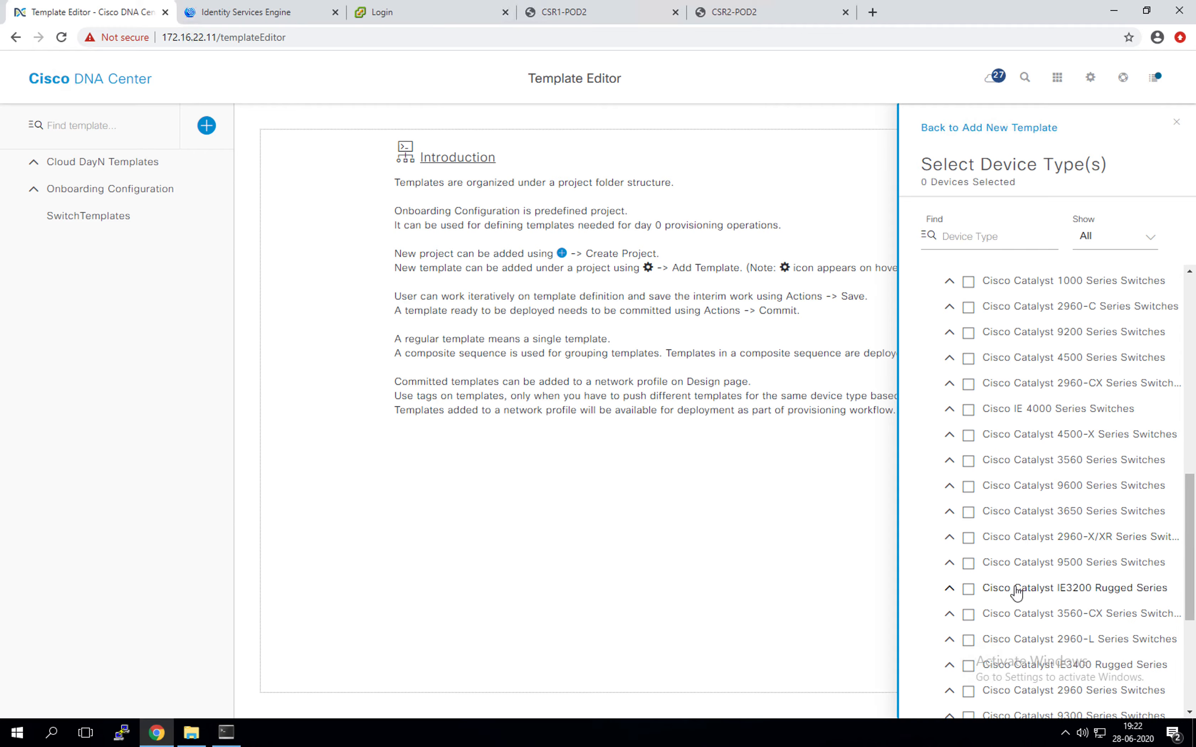
pyautogui.scroll(-3, 988, 592)
pyautogui.click(968, 575)
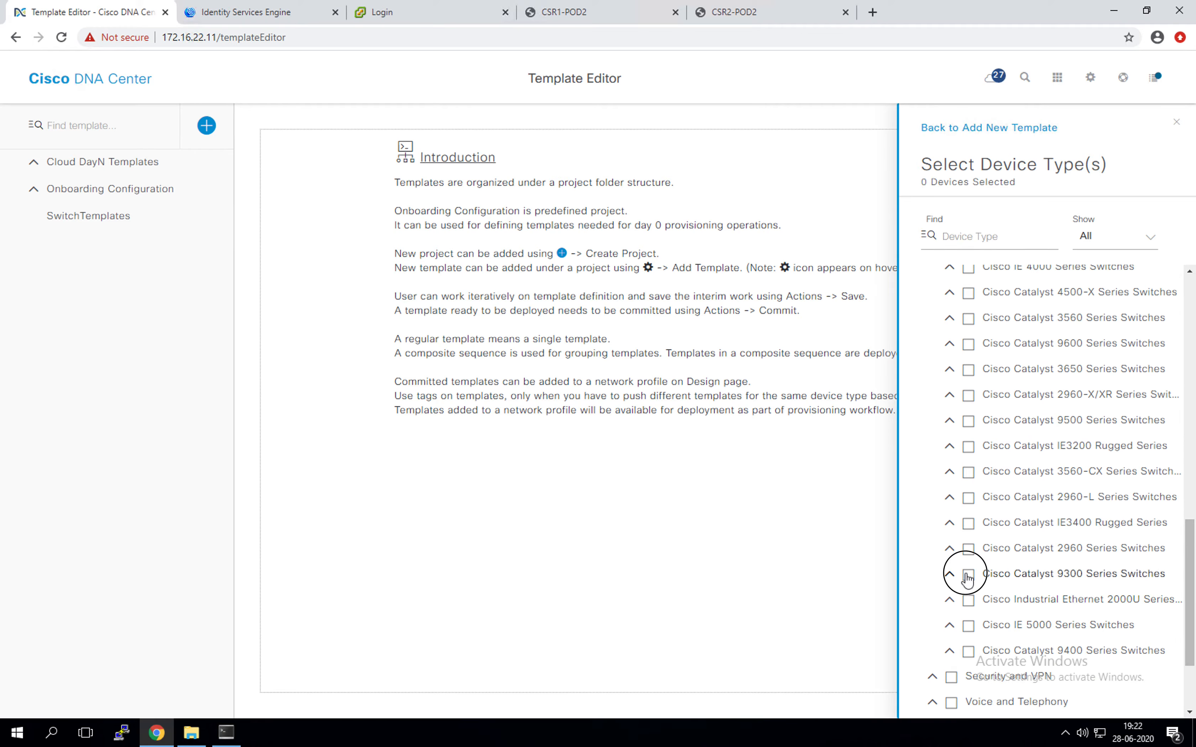
pyautogui.click(968, 424)
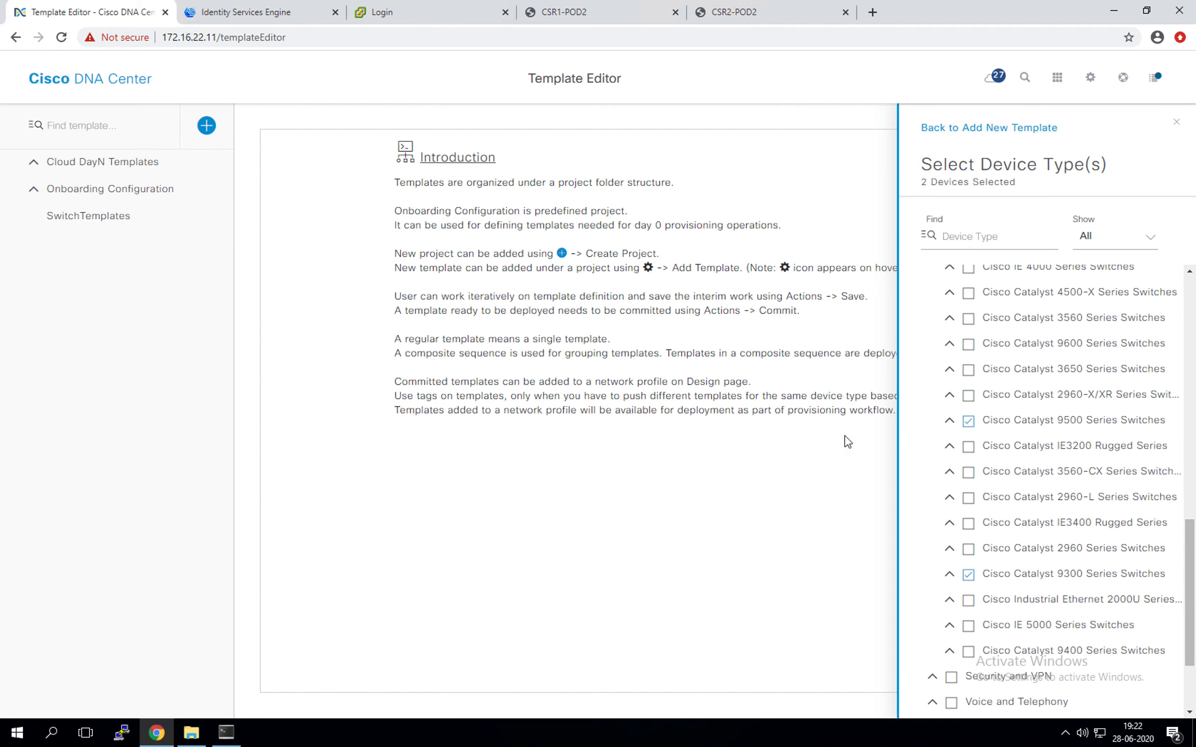
pyautogui.click(1019, 132)
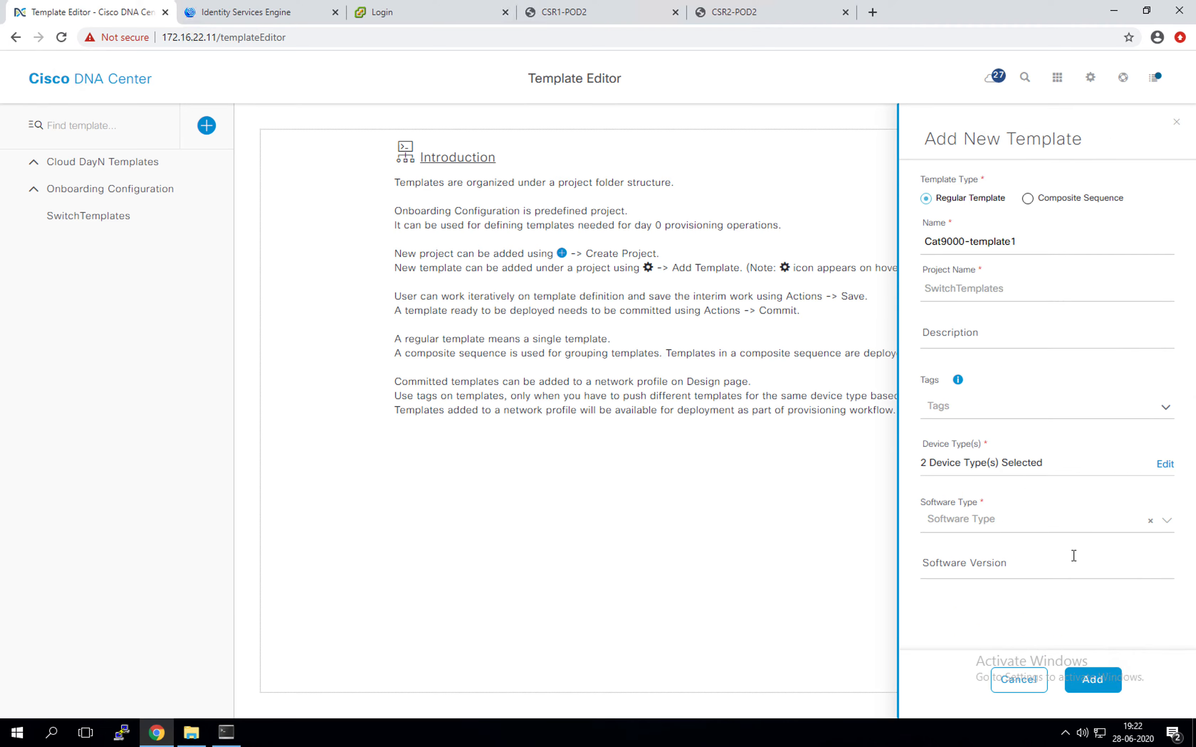
# Step: Set the template's software type to IOS-XE and add the template to the project
pyautogui.click(1095, 520)
pyautogui.click(981, 560)
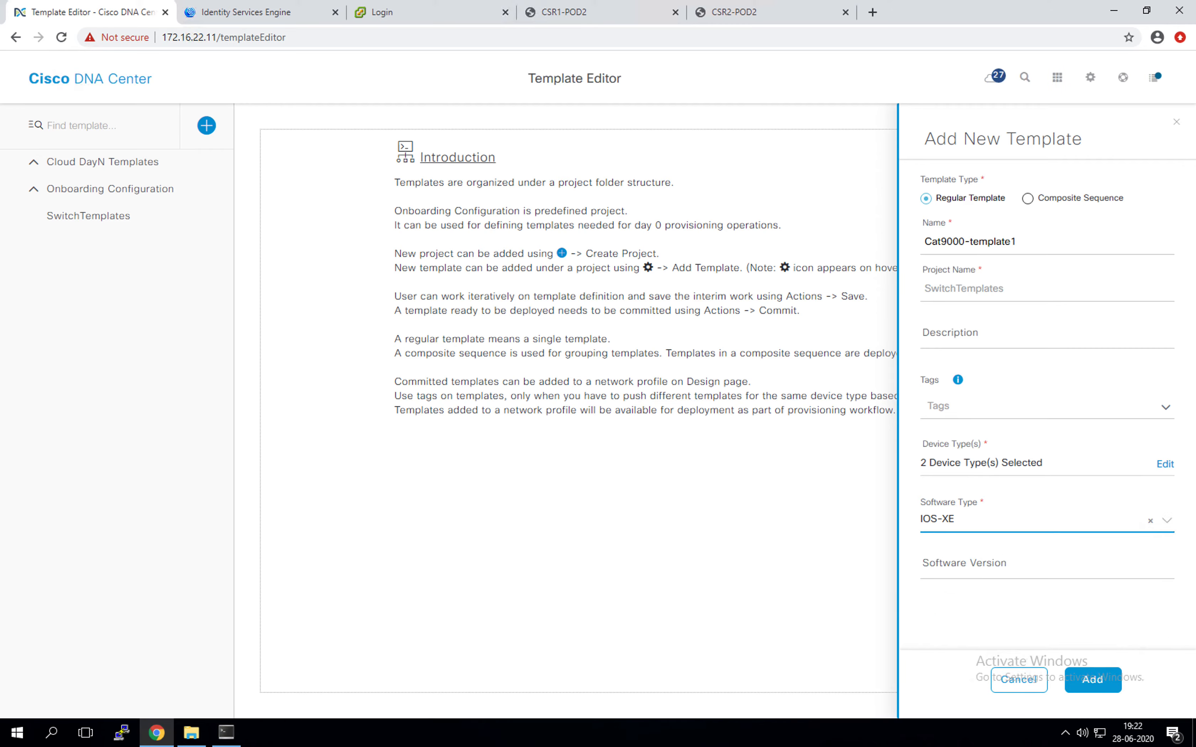
pyautogui.click(1097, 678)
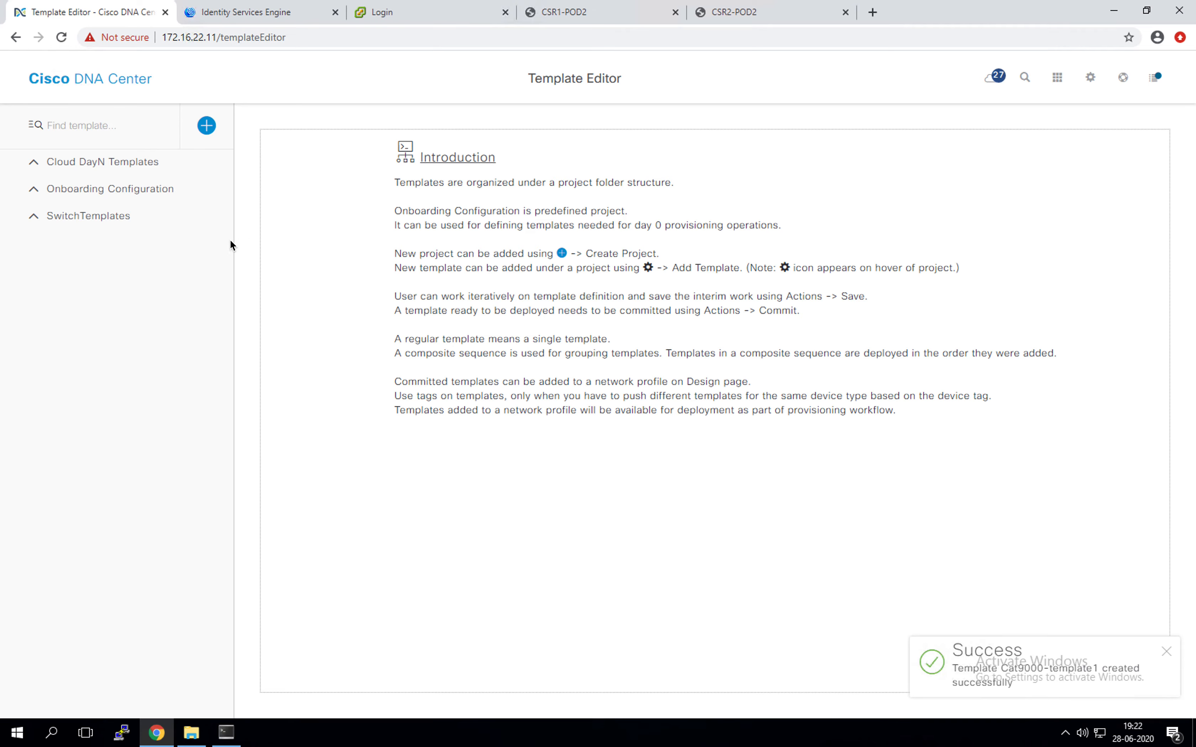
# Step: Open Cat9000-template1 in the SwitchTemplates project and enter the line "banner motd c SDA engineers are rockstars c" as its content
pyautogui.click(129, 216)
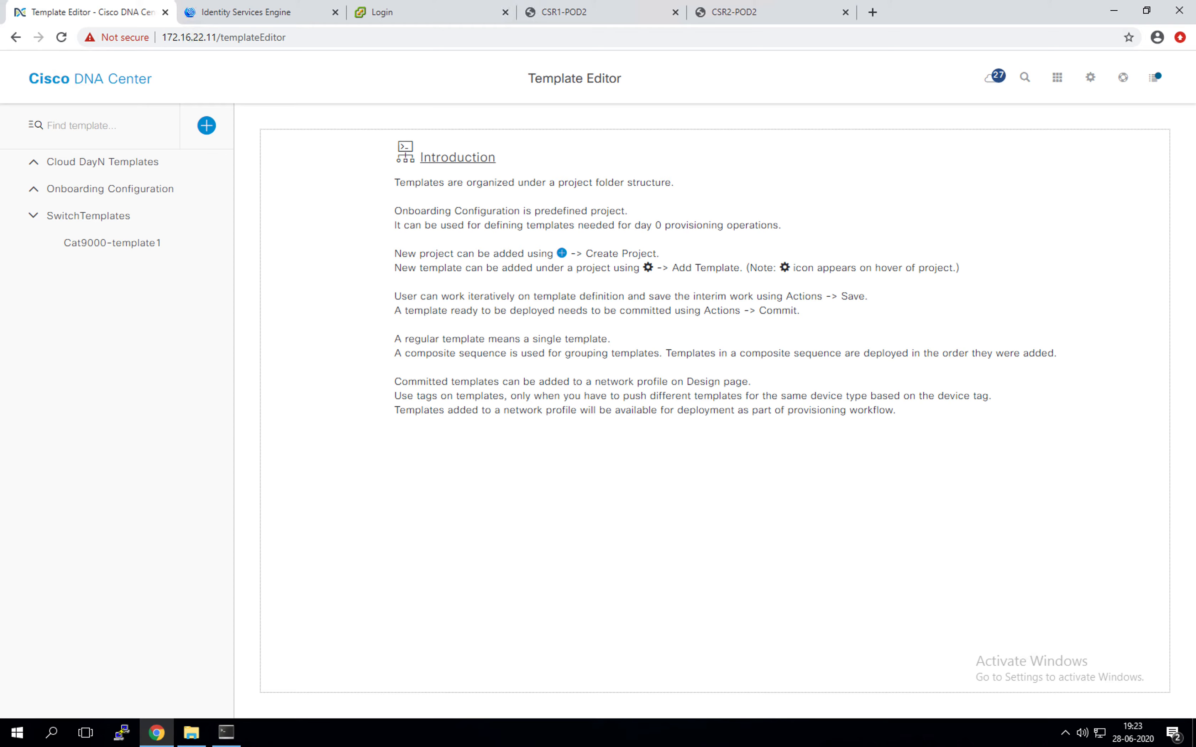
pyautogui.click(158, 244)
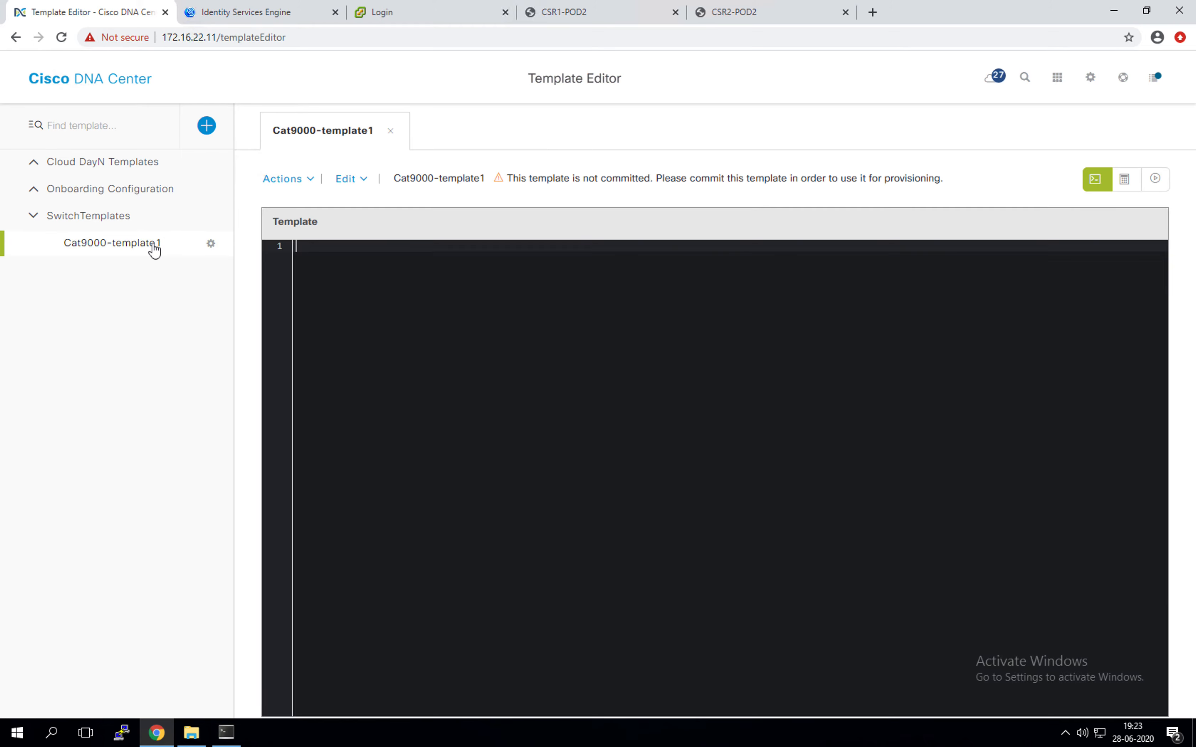
pyautogui.click(709, 297)
pyautogui.click(384, 247)
pyautogui.write('banner motd c SDA engineers are rockstars   c')
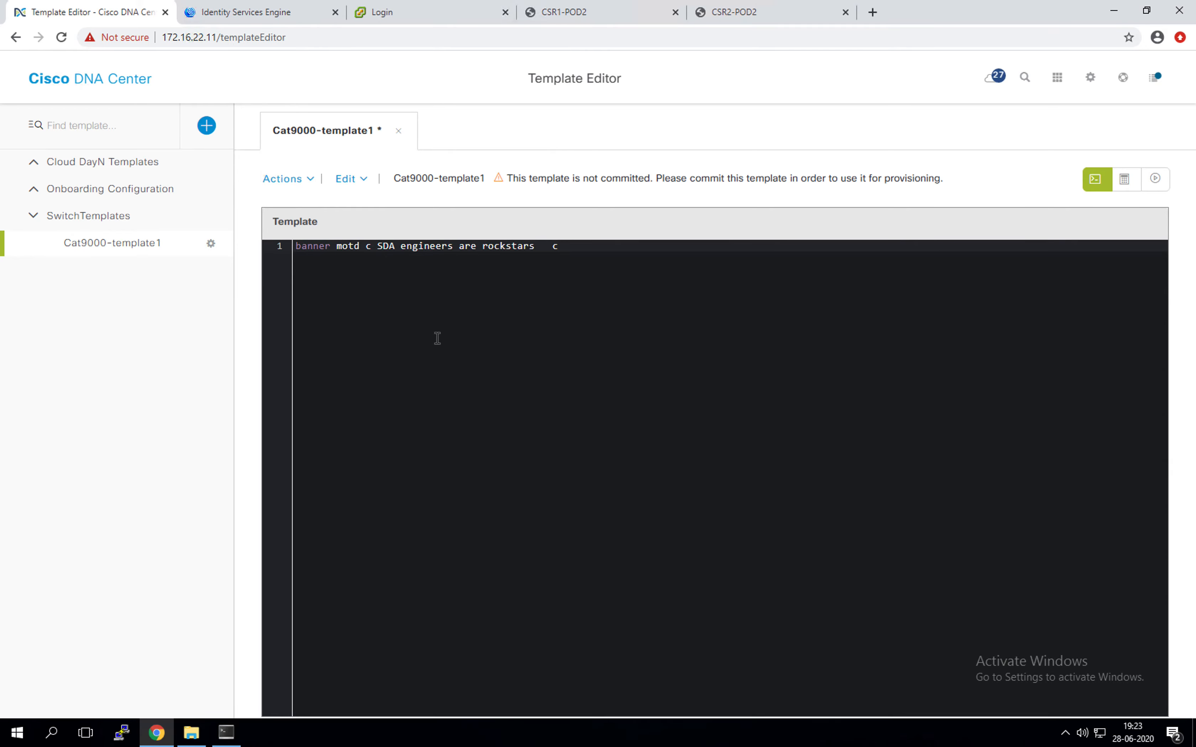
pyautogui.click(361, 246)
pyautogui.click(572, 250)
pyautogui.moveTo(589, 246); pyautogui.dragTo(294, 243)
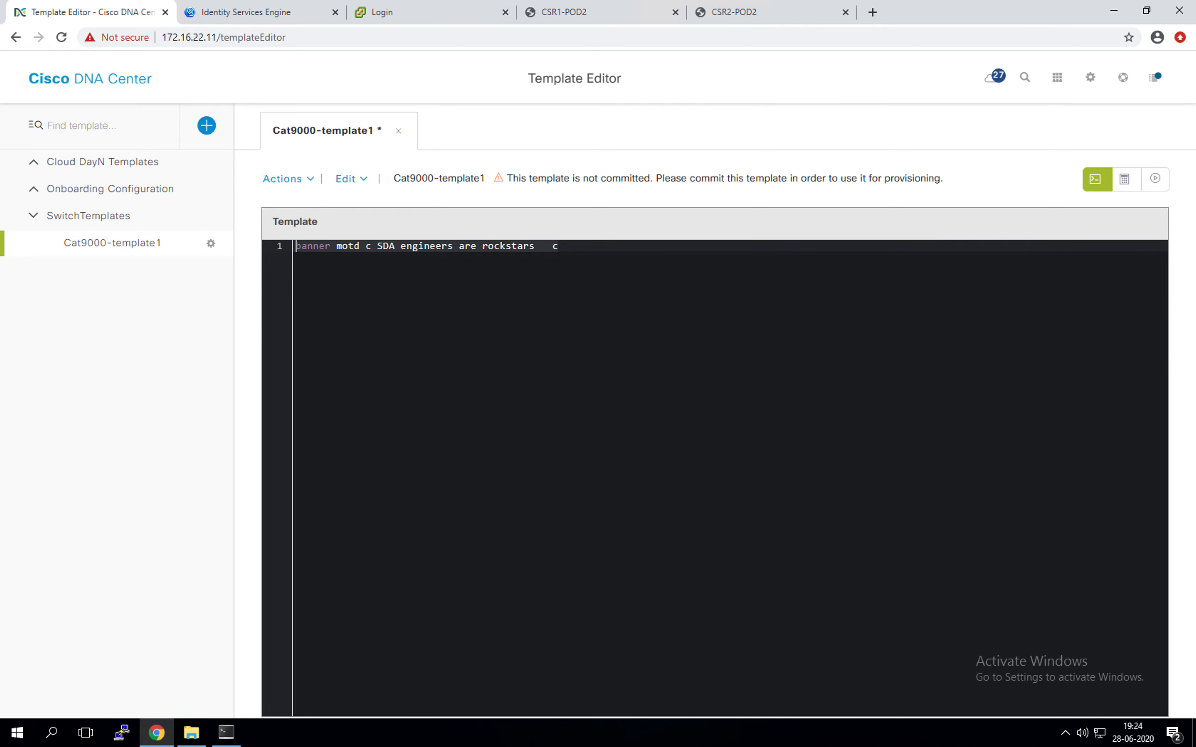
# Step: Save Cat9000-template1 and commit it without a commit note
pyautogui.click(311, 179)
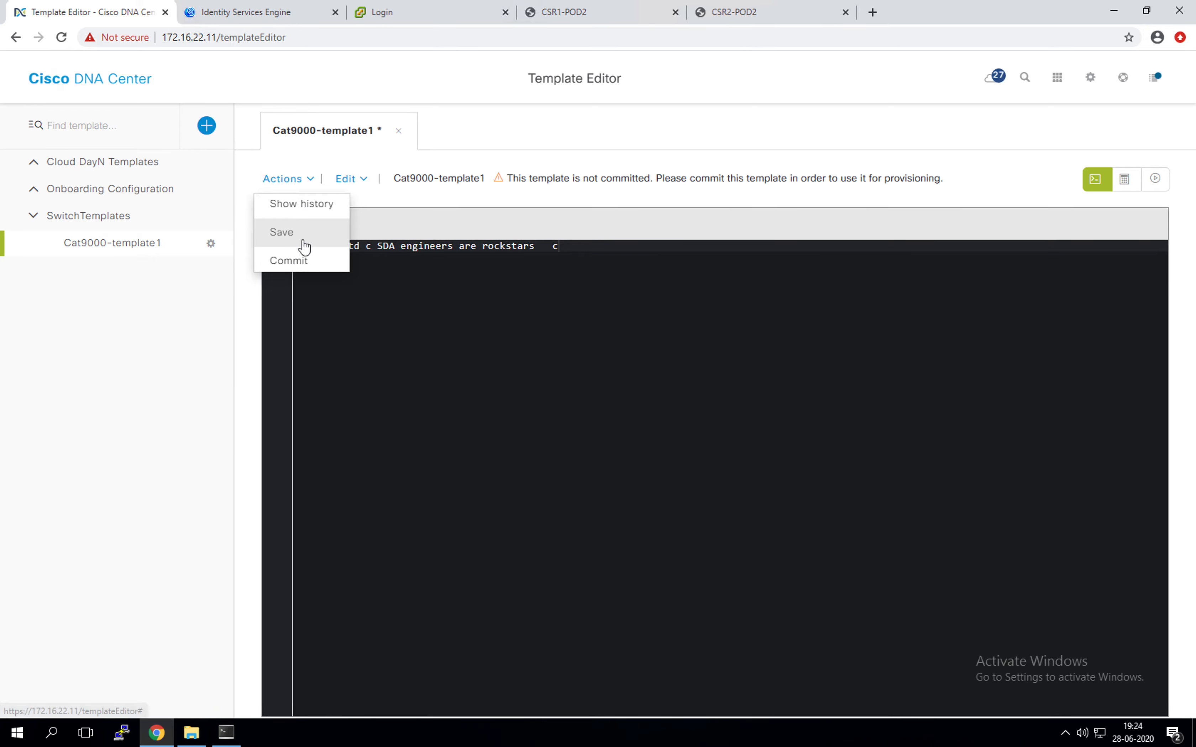
pyautogui.click(304, 245)
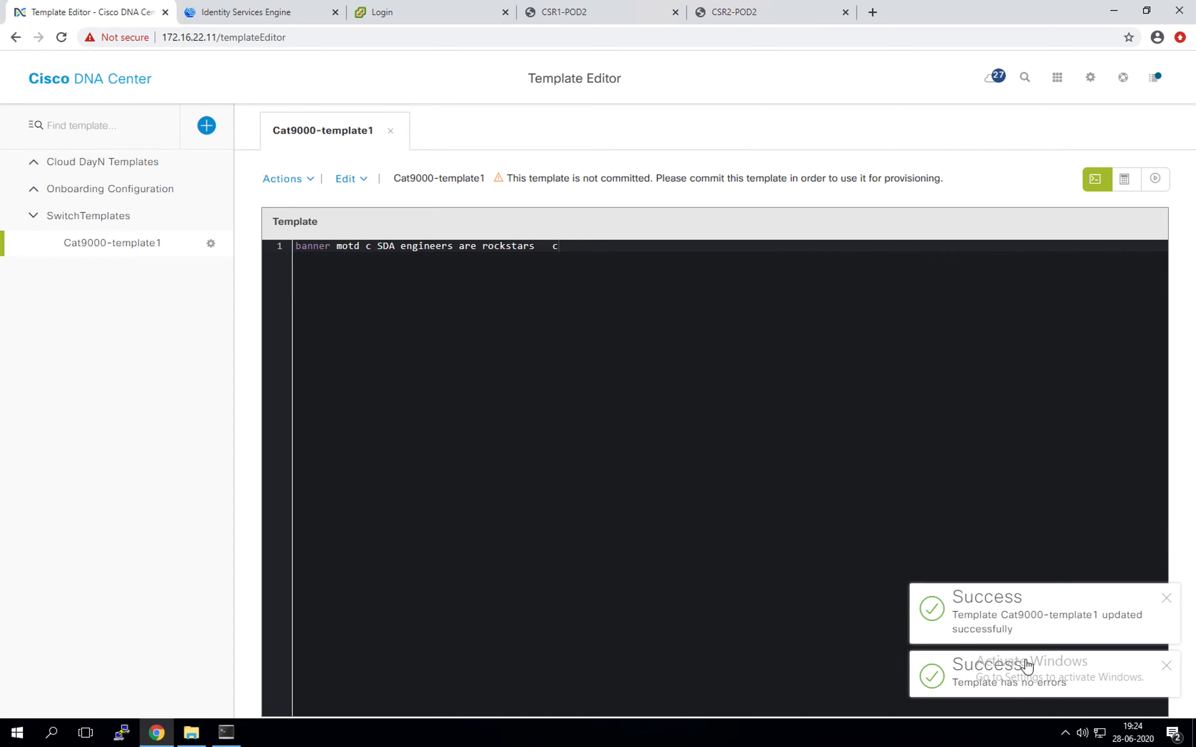
pyautogui.click(302, 179)
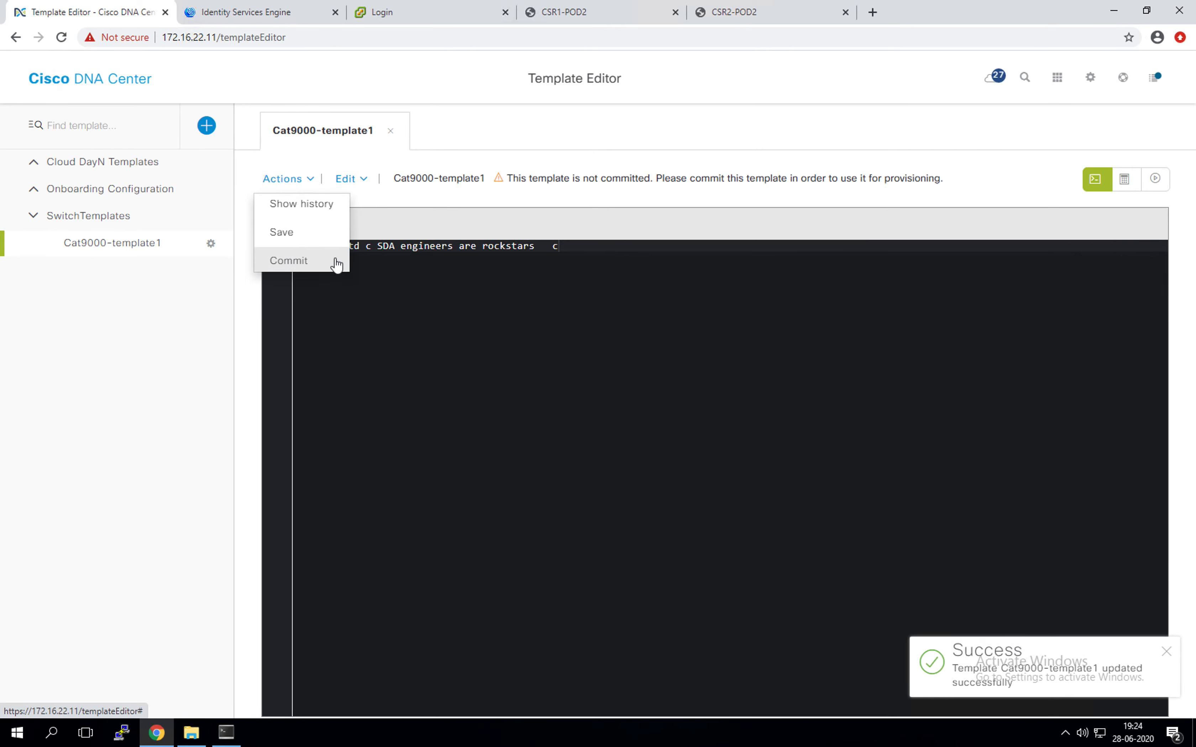
pyautogui.click(316, 262)
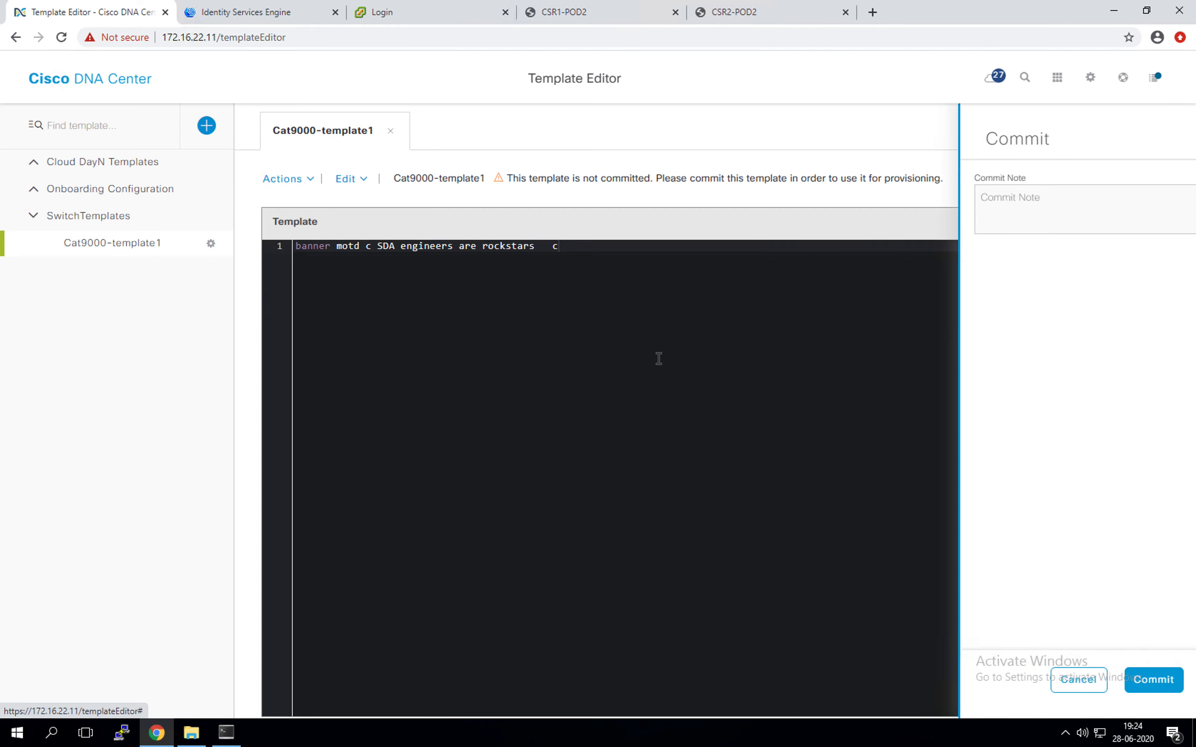
pyautogui.click(999, 214)
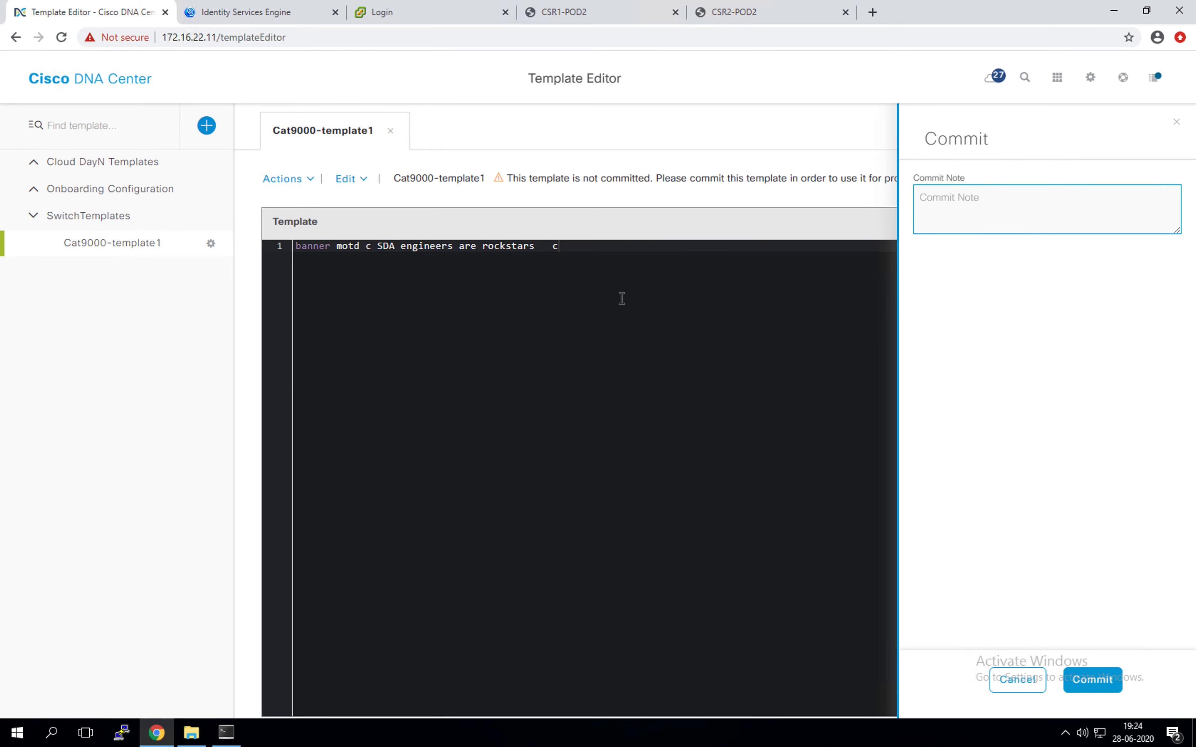
pyautogui.click(1106, 691)
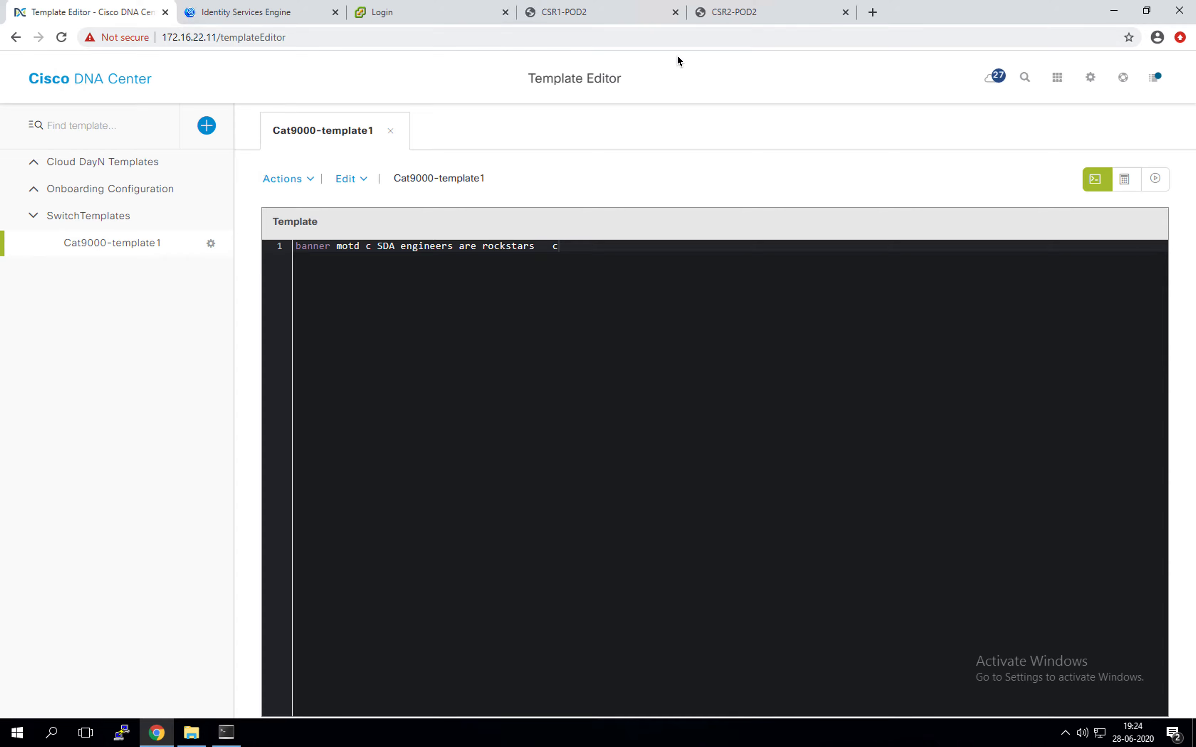
# Step: Start a new switching network profile in the Design area and name it NetProfile1
pyautogui.click(113, 85)
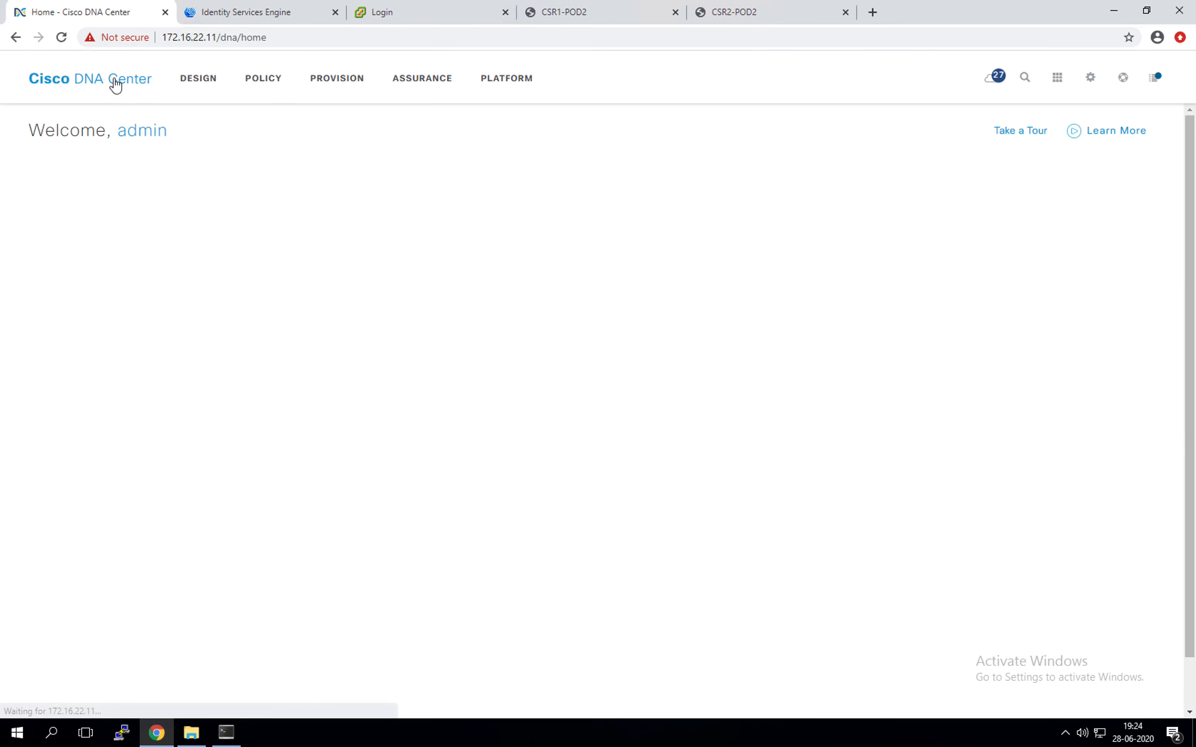
pyautogui.click(203, 81)
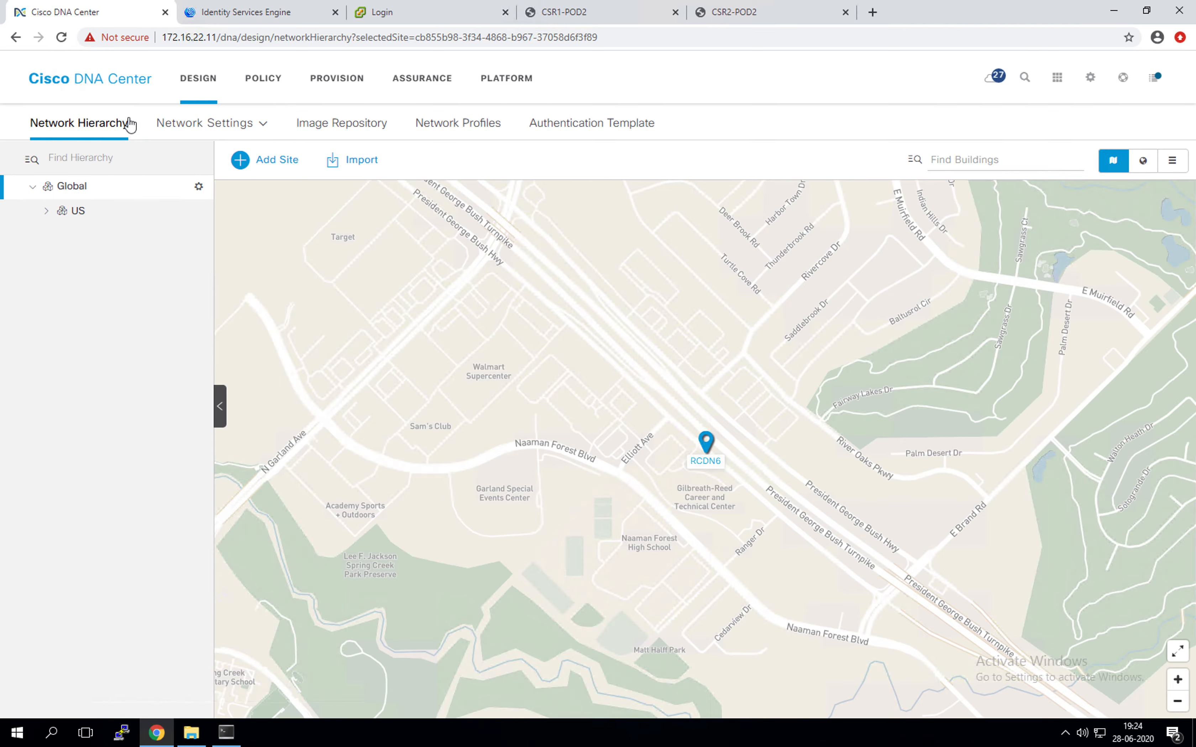
pyautogui.click(130, 86)
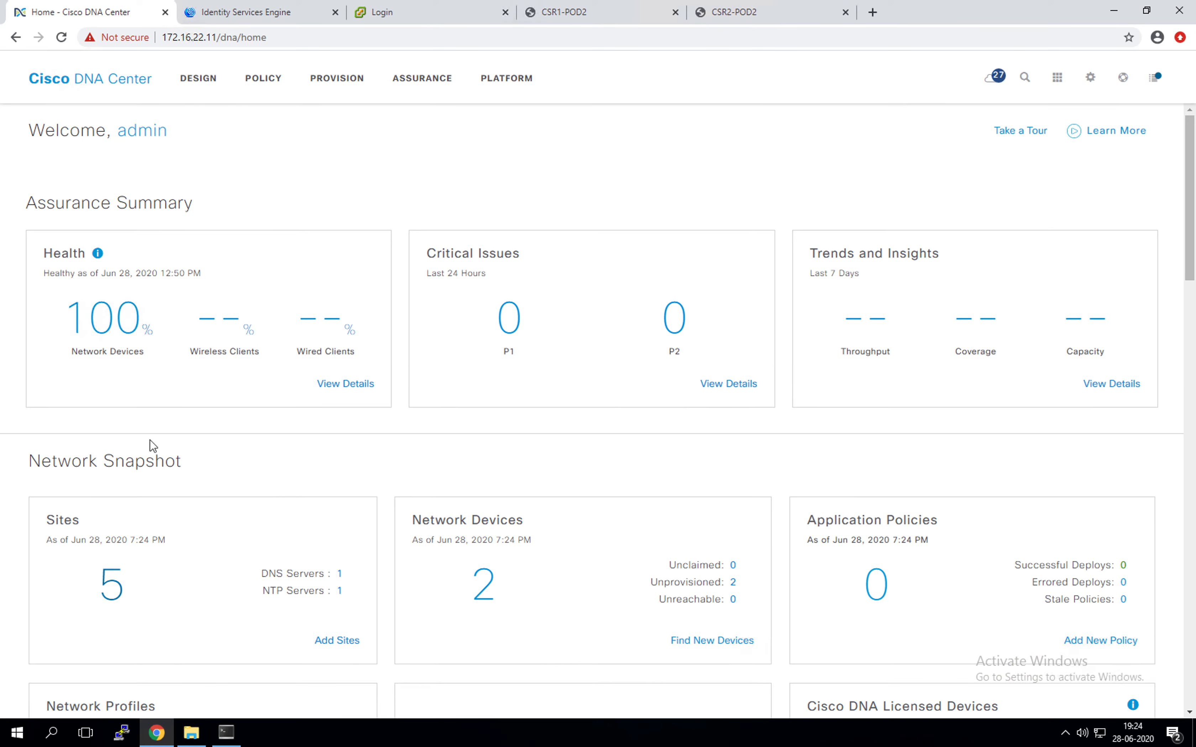
pyautogui.click(209, 78)
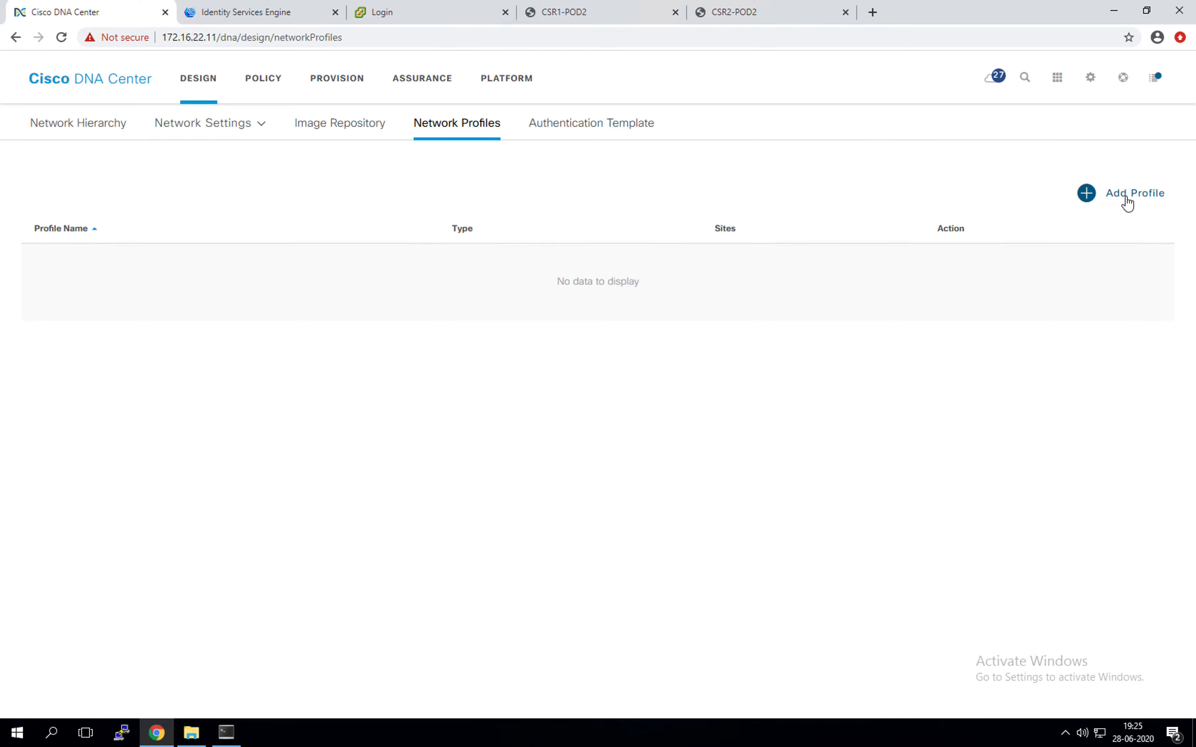
pyautogui.click(1127, 202)
pyautogui.click(1107, 272)
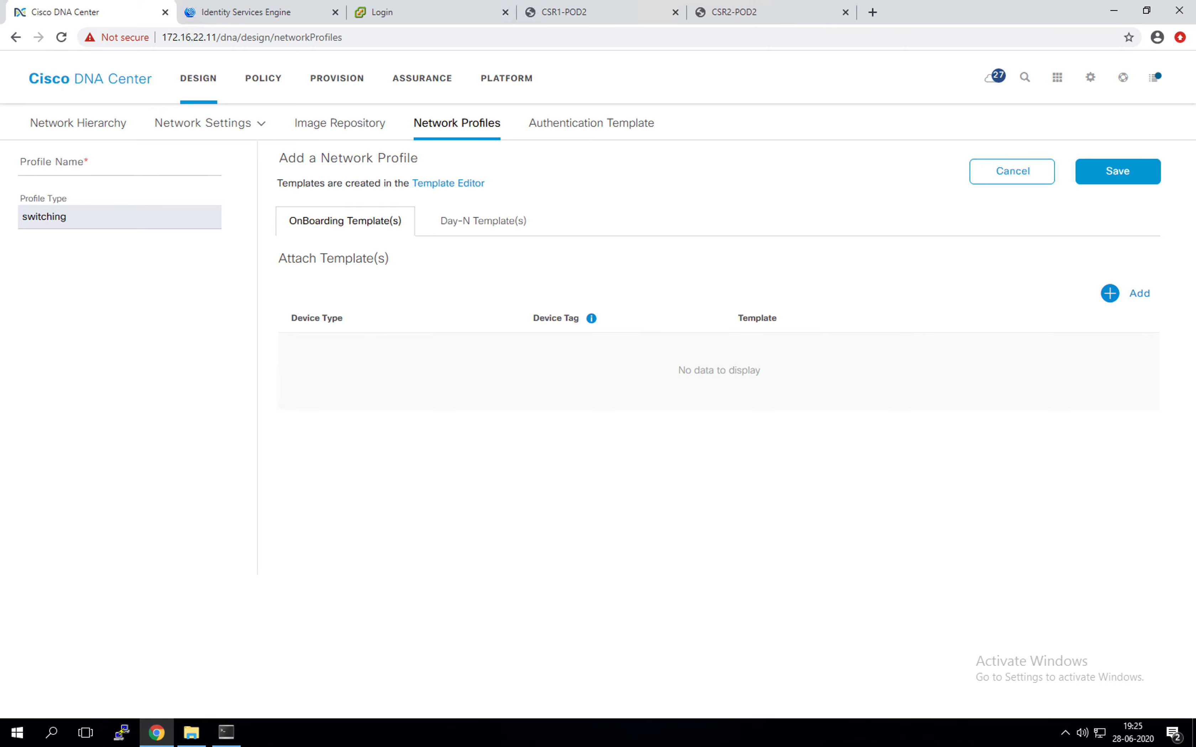
pyautogui.click(52, 162)
pyautogui.write('NetProfile1')
pyautogui.click(611, 527)
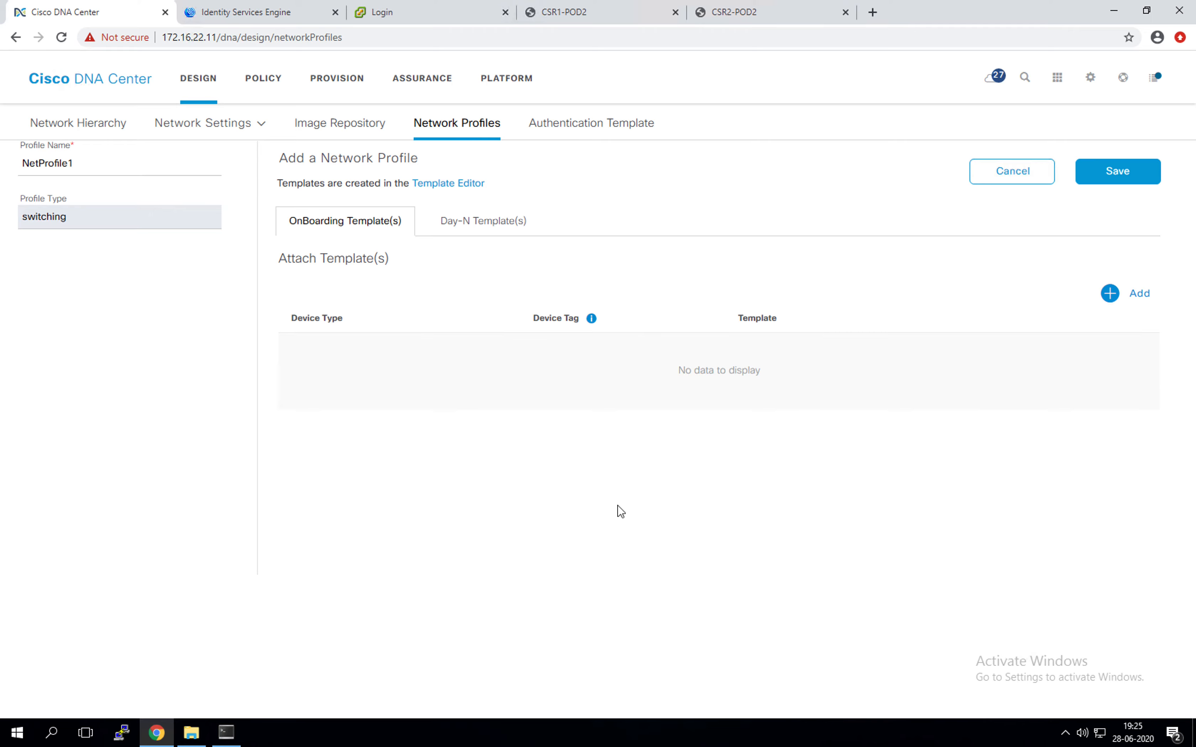
# Step: Attach Cat9000-template1 as a Day-N template for Cisco Catalyst 9300 Series Switches, without a device tag
pyautogui.click(486, 230)
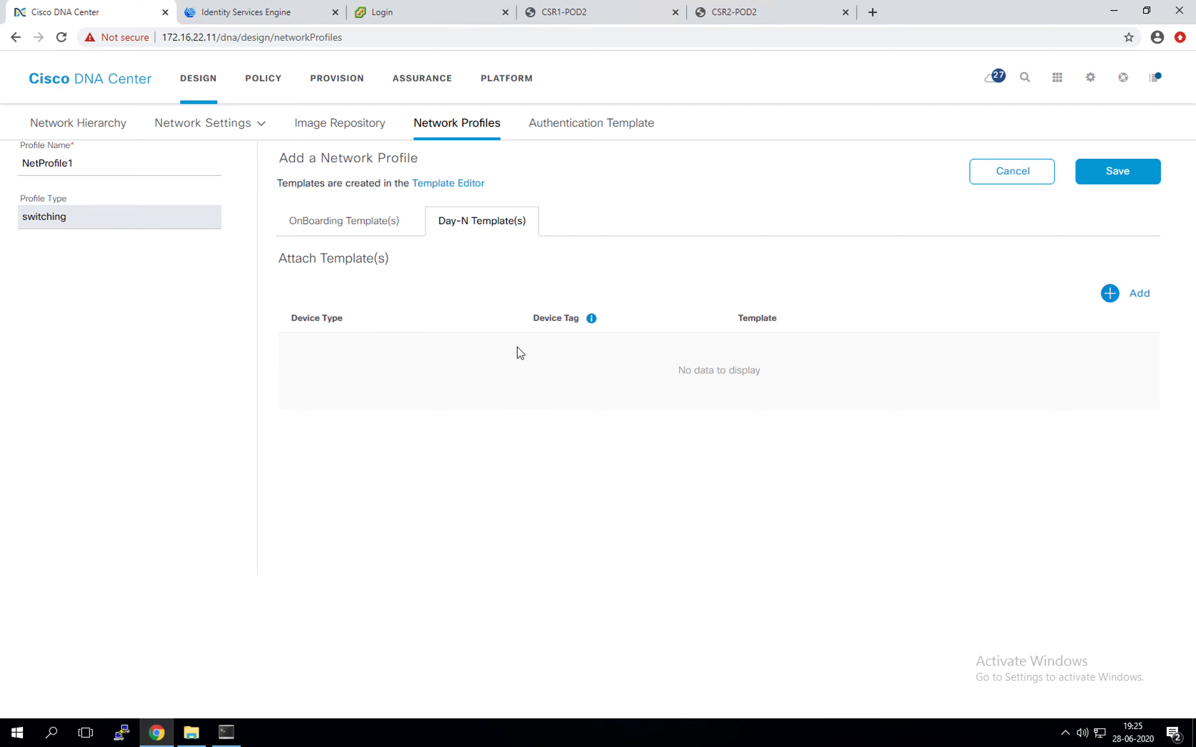
pyautogui.click(1110, 293)
pyautogui.click(488, 360)
pyautogui.click(320, 409)
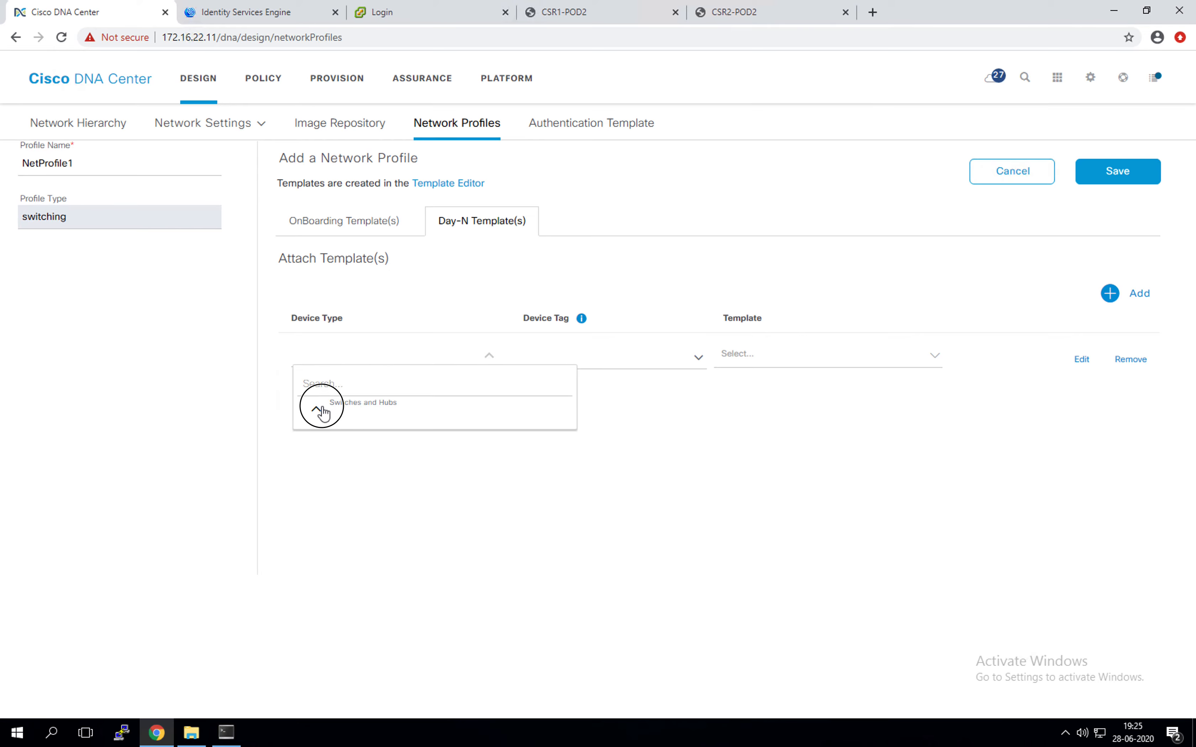
pyautogui.scroll(-2, 525, 472)
pyautogui.scroll(-5, 525, 472)
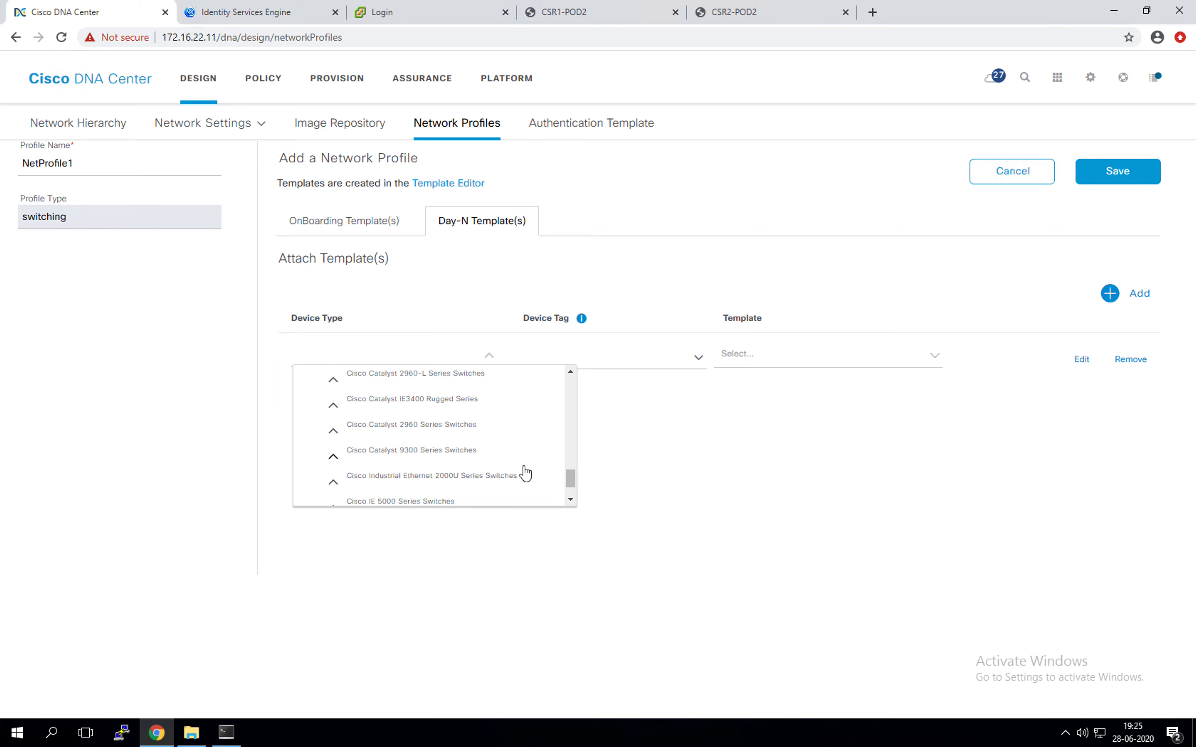
pyautogui.scroll(-2, 525, 472)
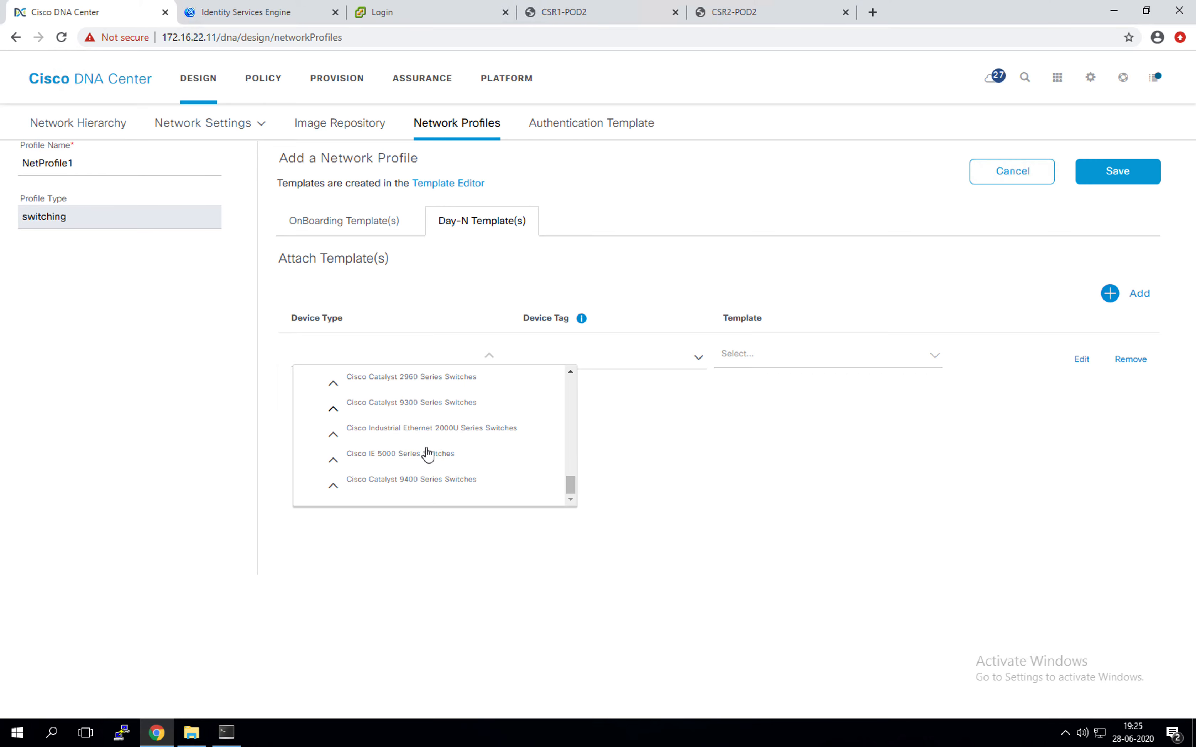
pyautogui.click(431, 408)
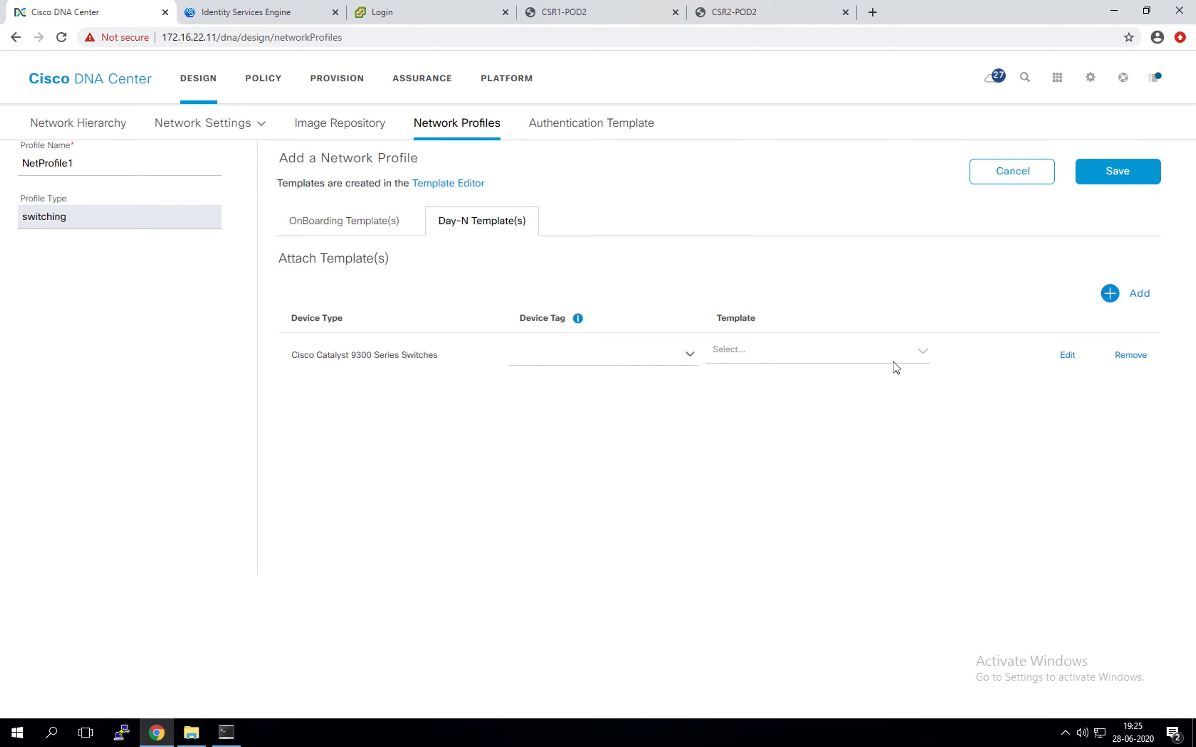
pyautogui.click(583, 358)
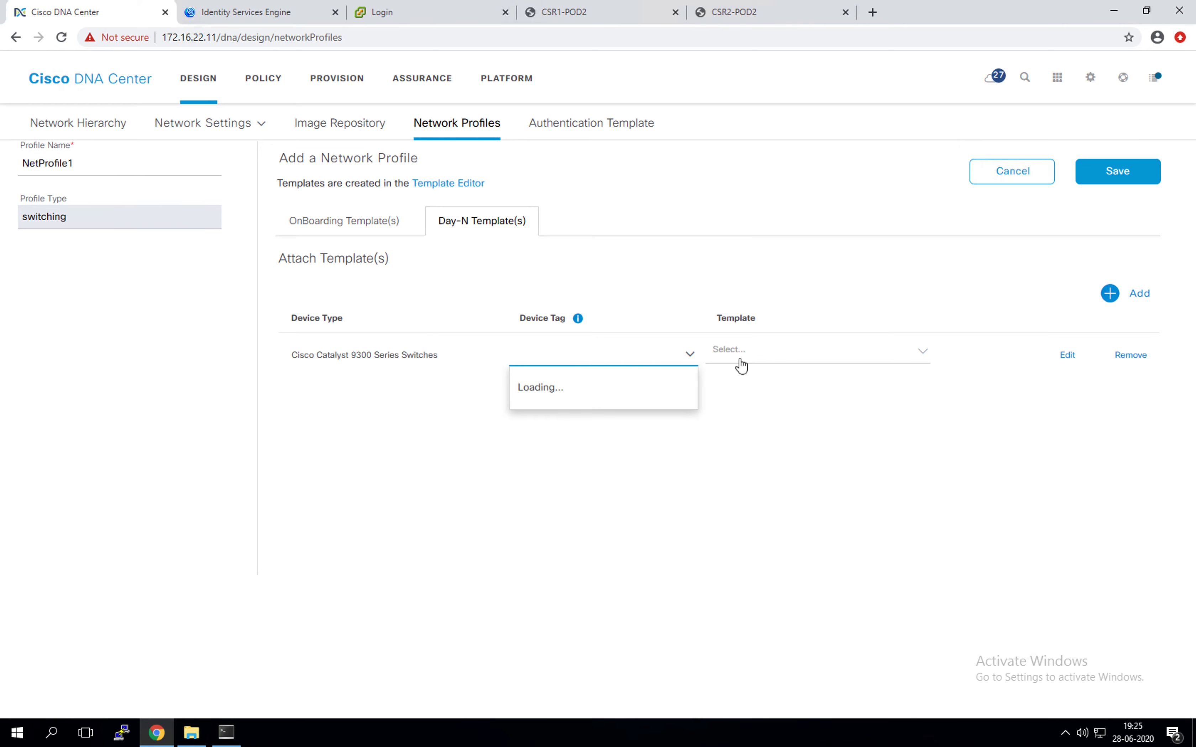
pyautogui.click(835, 467)
pyautogui.click(758, 355)
pyautogui.click(749, 376)
# Step: Add a second Day-N entry attaching Cat9000-template1 to Cisco Catalyst 9500 Series Switches and save the network profile
pyautogui.click(1113, 302)
pyautogui.click(489, 404)
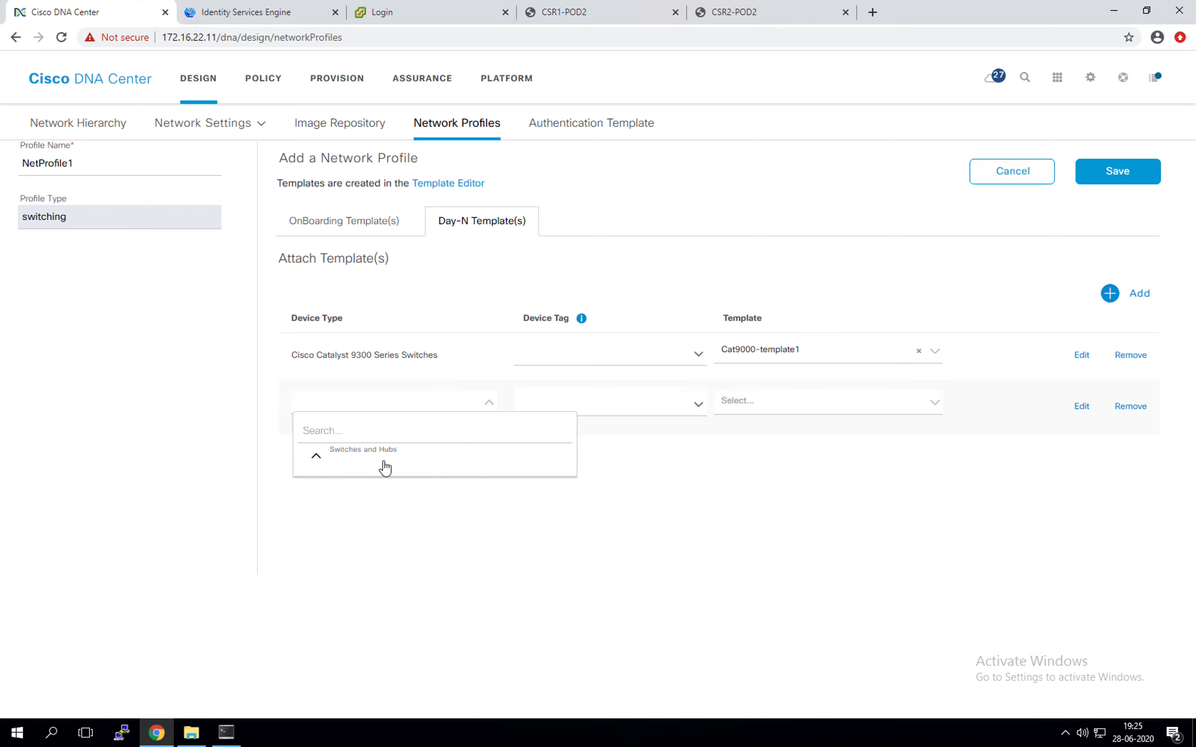
pyautogui.click(375, 454)
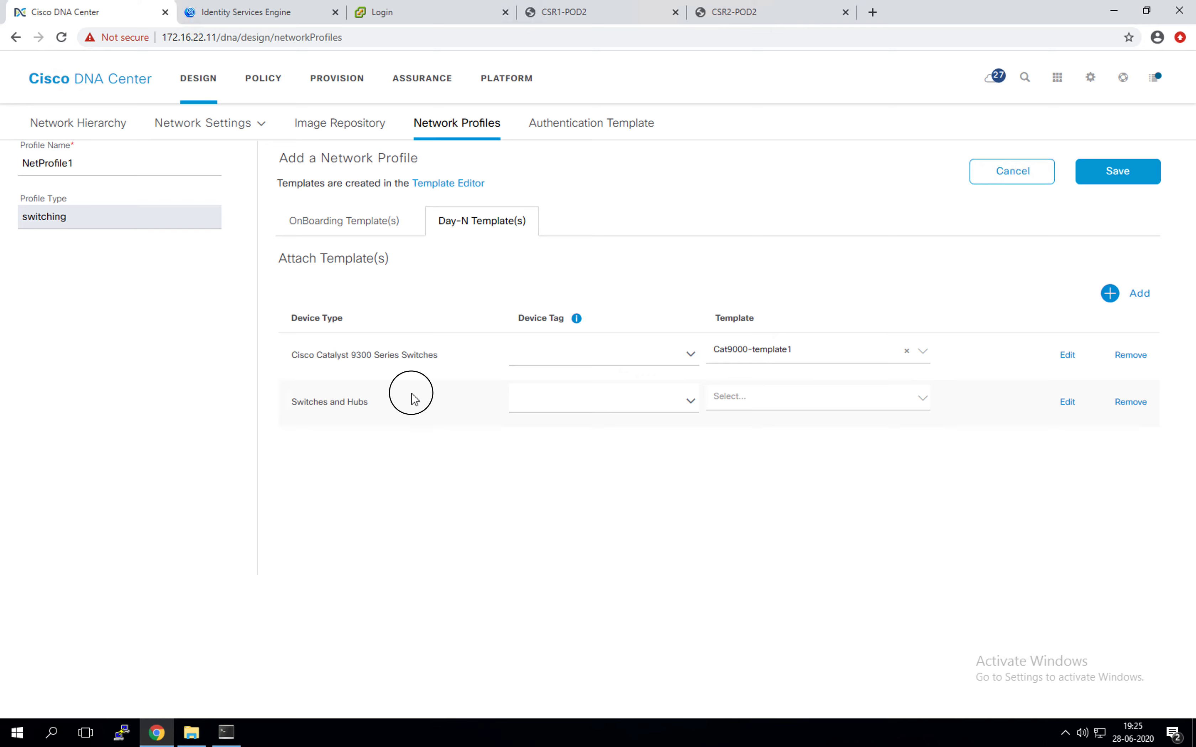
pyautogui.click(1068, 404)
pyautogui.click(484, 403)
pyautogui.click(316, 456)
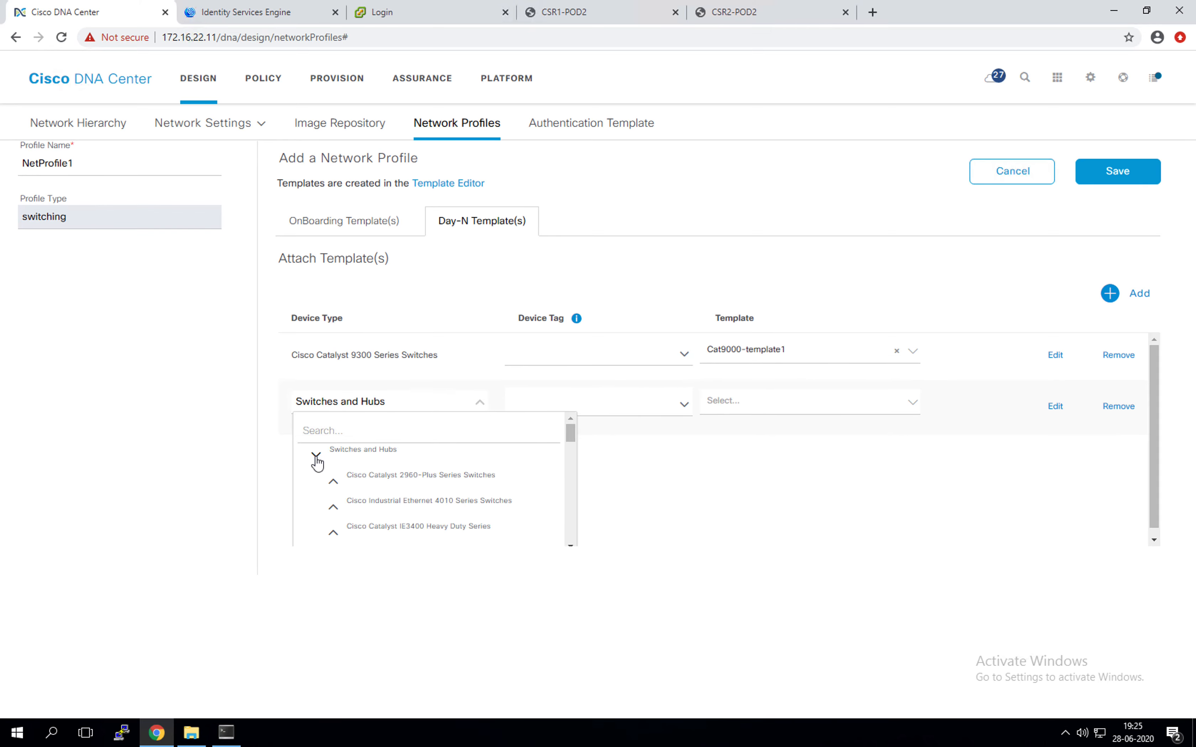
pyautogui.scroll(-3, 444, 518)
pyautogui.scroll(-5, 444, 517)
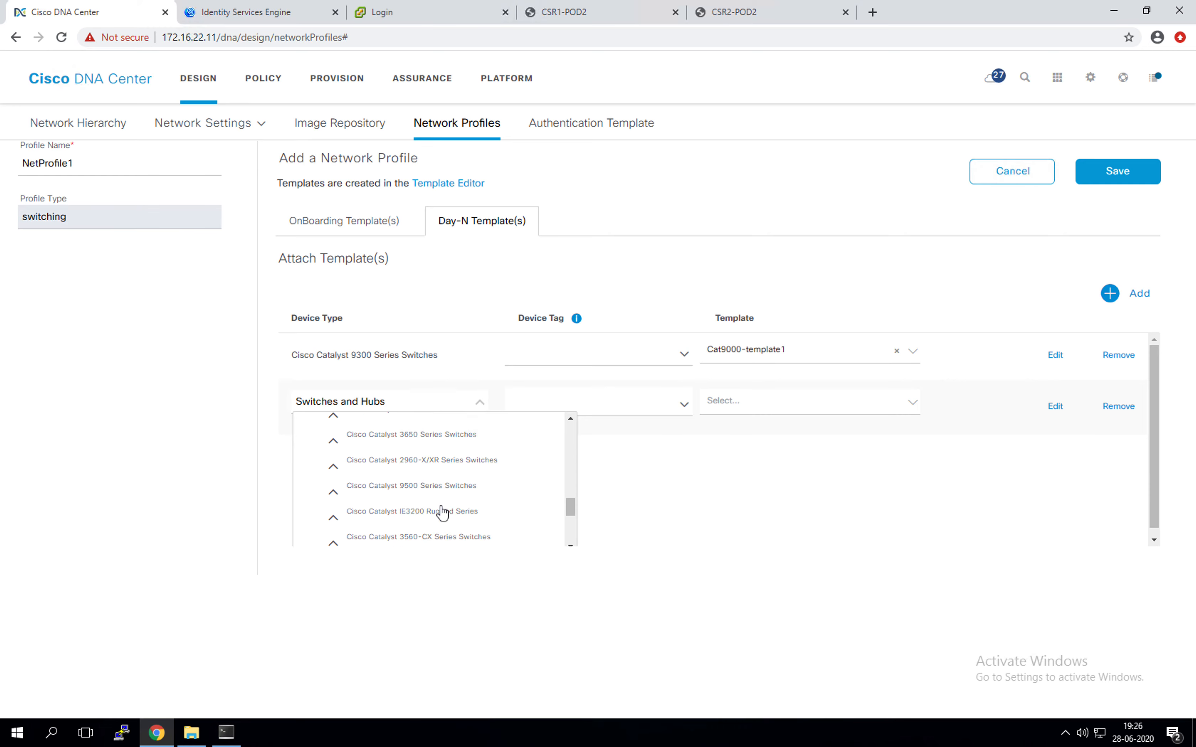
pyautogui.click(439, 492)
pyautogui.click(923, 403)
pyautogui.click(804, 428)
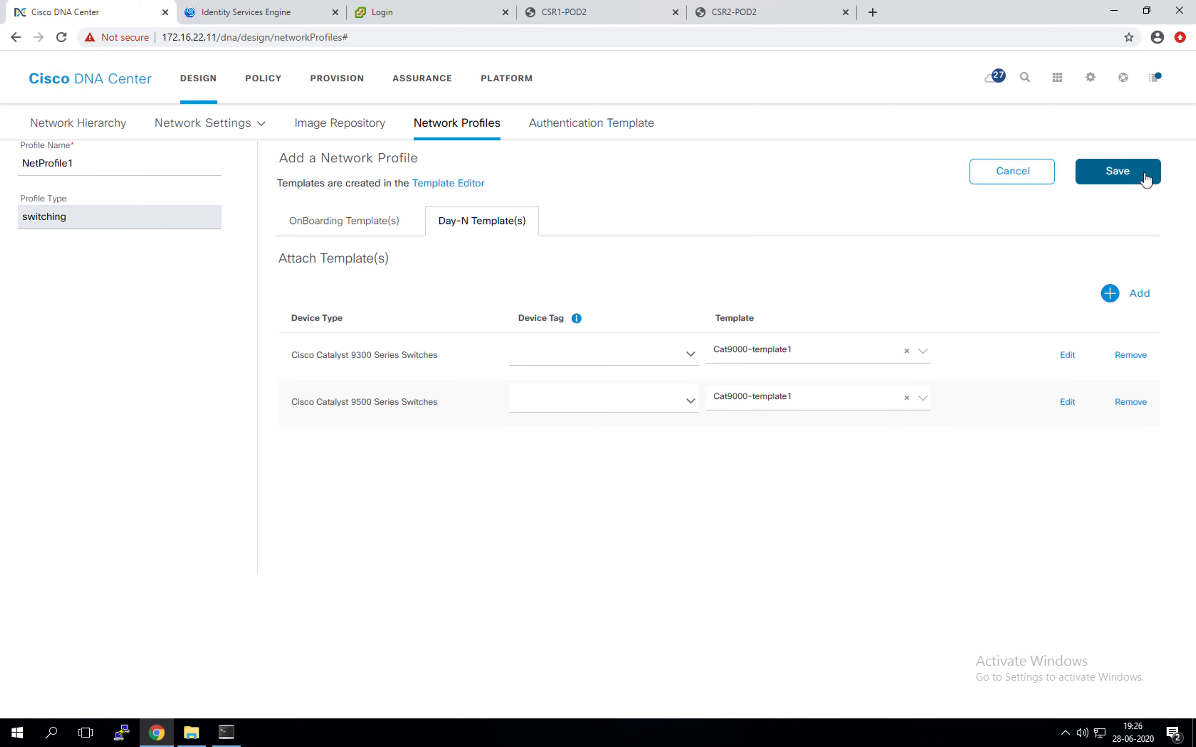
pyautogui.click(727, 592)
pyautogui.click(1105, 175)
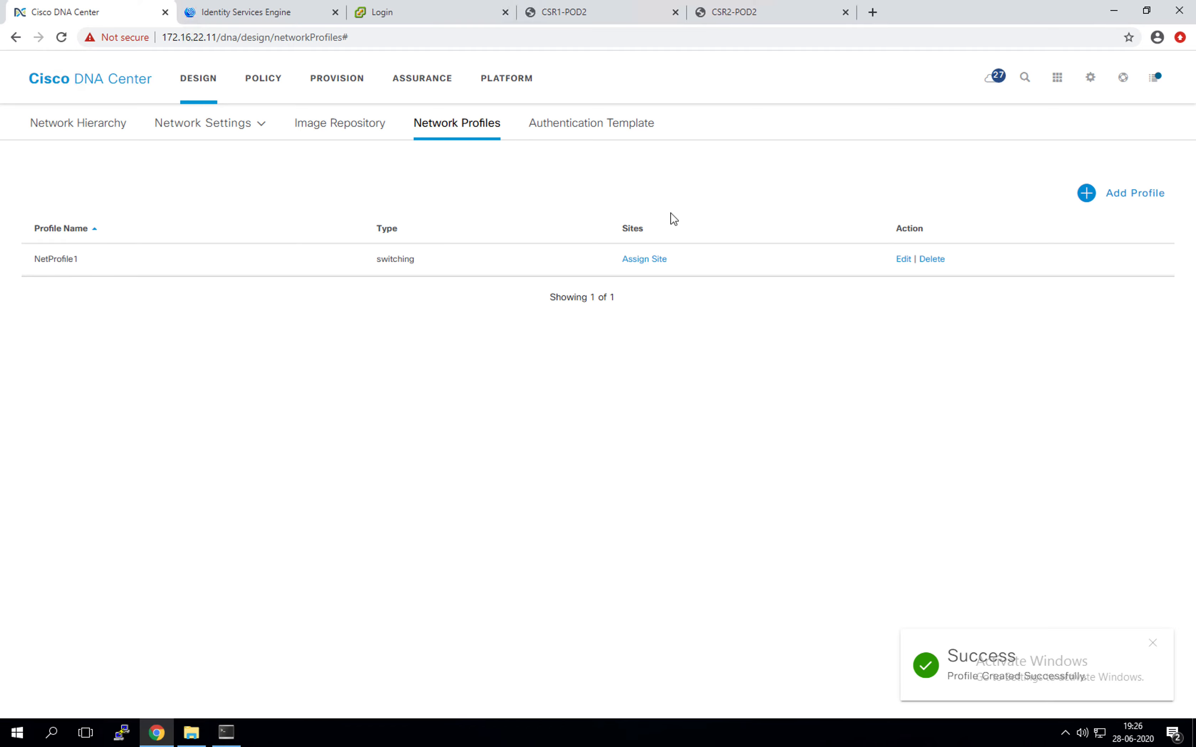
# Step: Assign the NetProfile1 profile to the RCDN6 building and its Floor_2 under US, Texas, Richardson, and save the site assignment
pyautogui.click(654, 260)
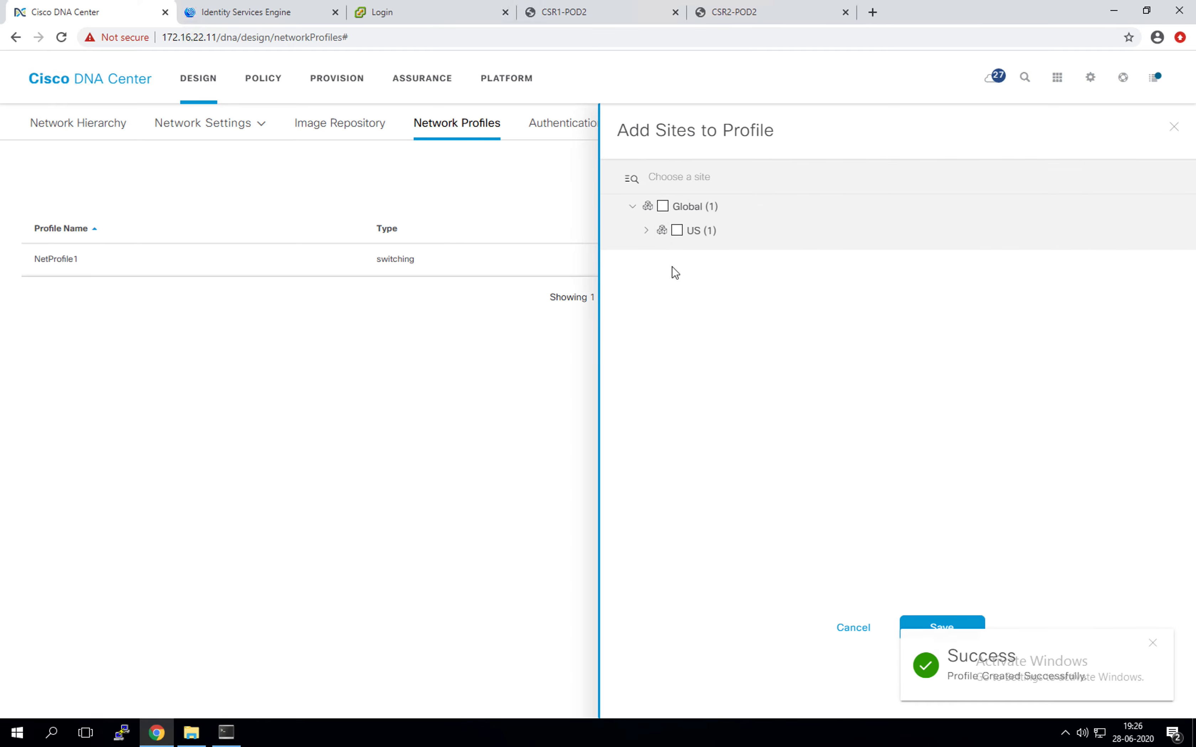
pyautogui.click(646, 230)
pyautogui.click(661, 256)
pyautogui.click(674, 279)
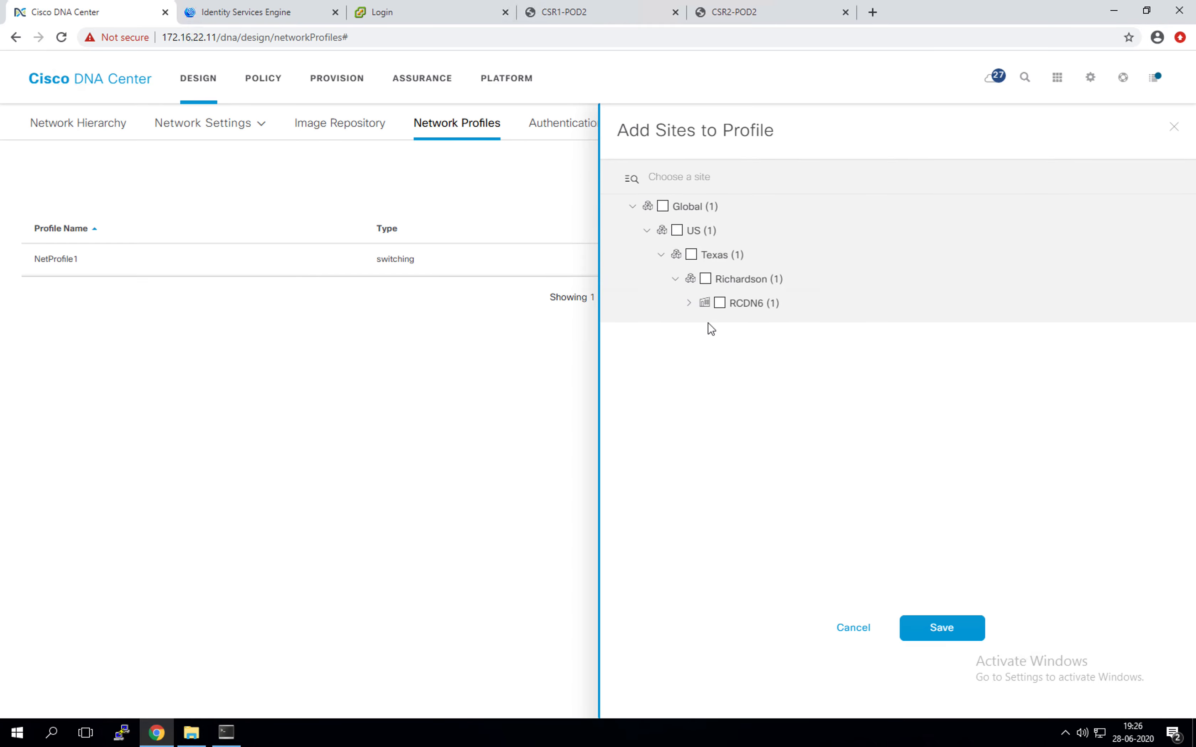
pyautogui.click(690, 303)
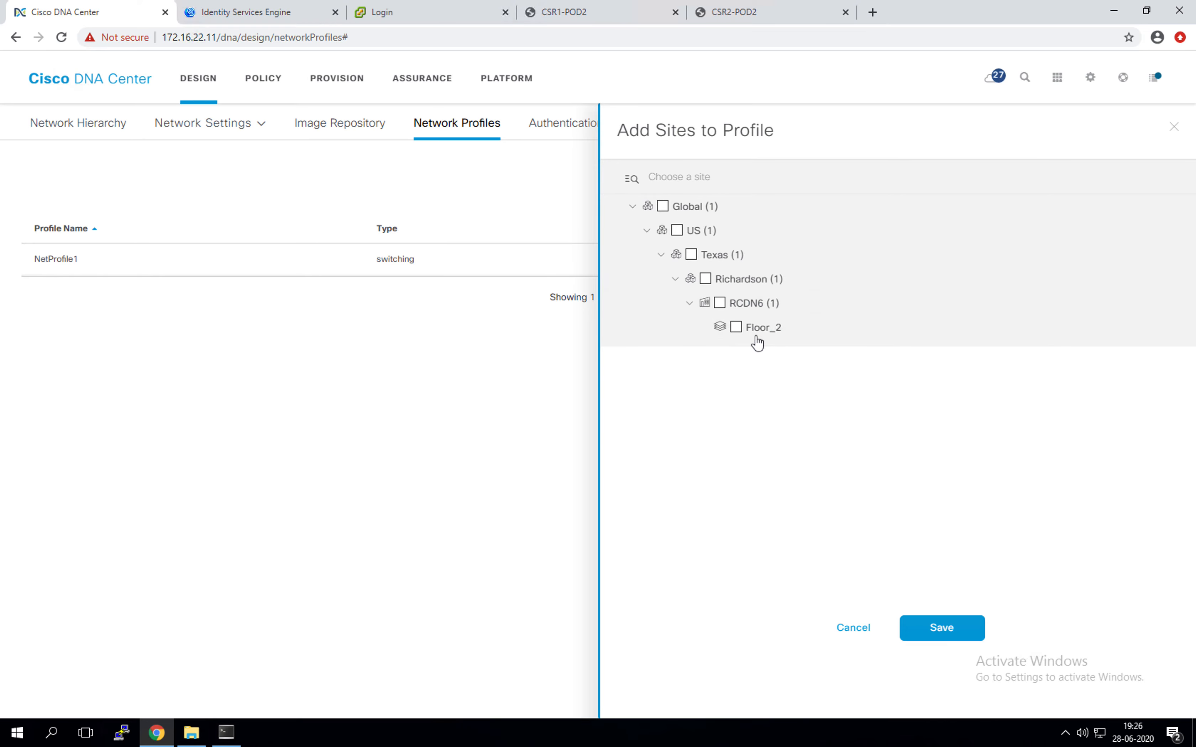
pyautogui.click(720, 304)
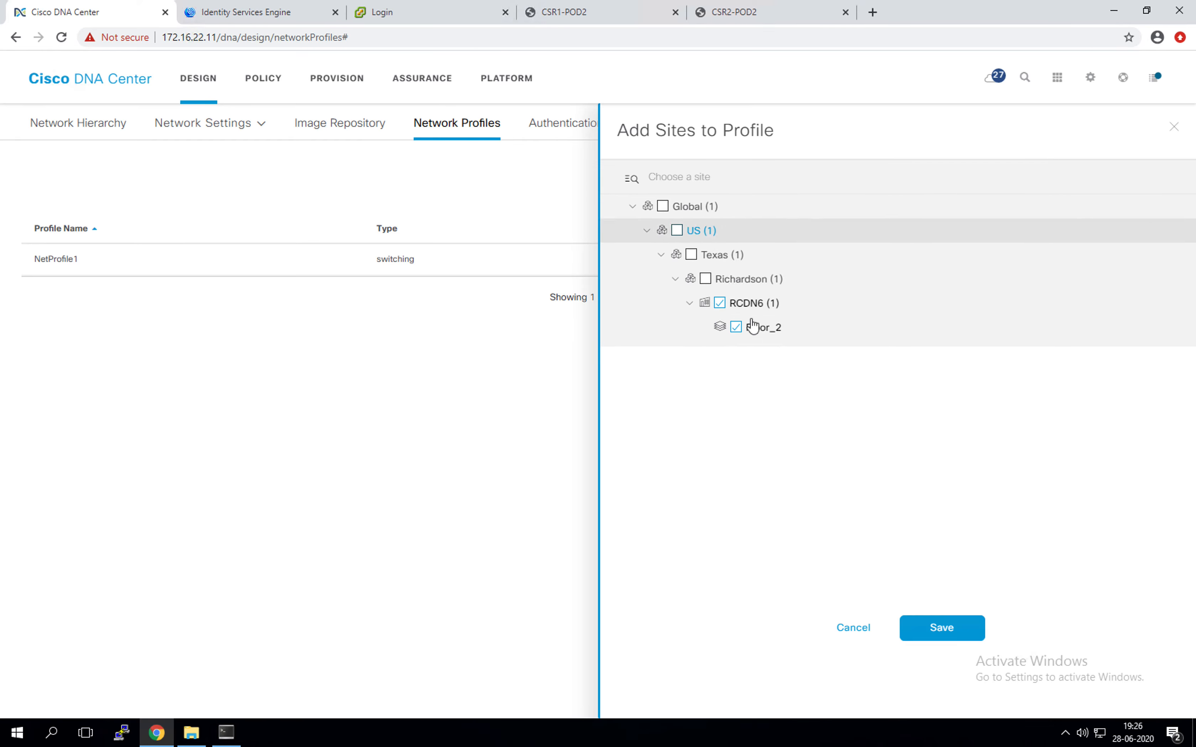
pyautogui.click(951, 631)
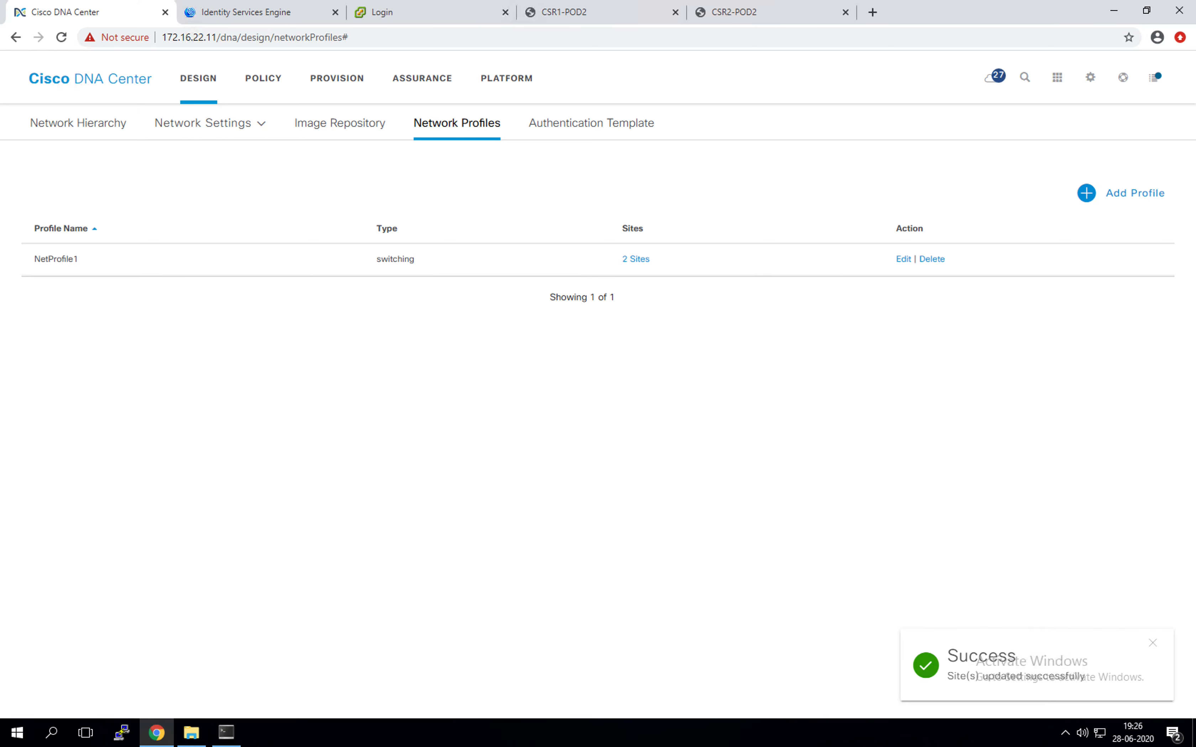